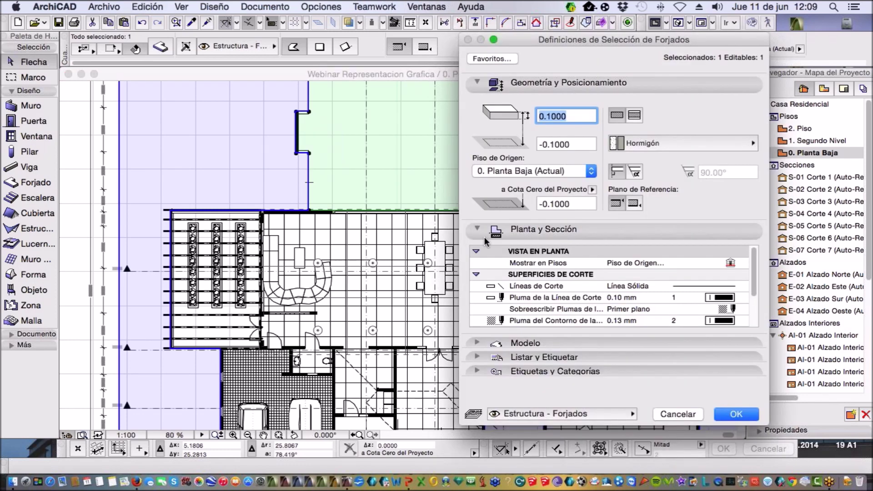
Enable the cover fill on the selected terrace slab and set its pattern to Pavimento mosaico de piedra
scroll(677, 321, "down", 4)
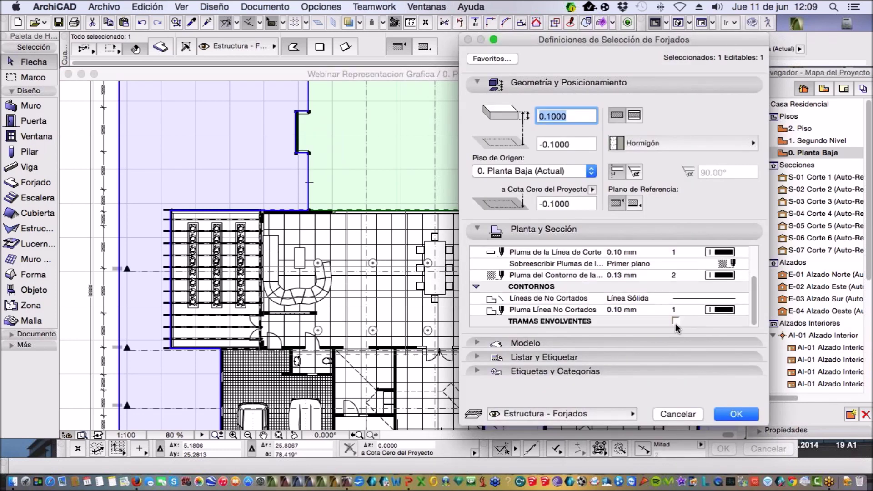
scroll(676, 324, "up", 1)
left_click_drag(756, 284, 754, 325)
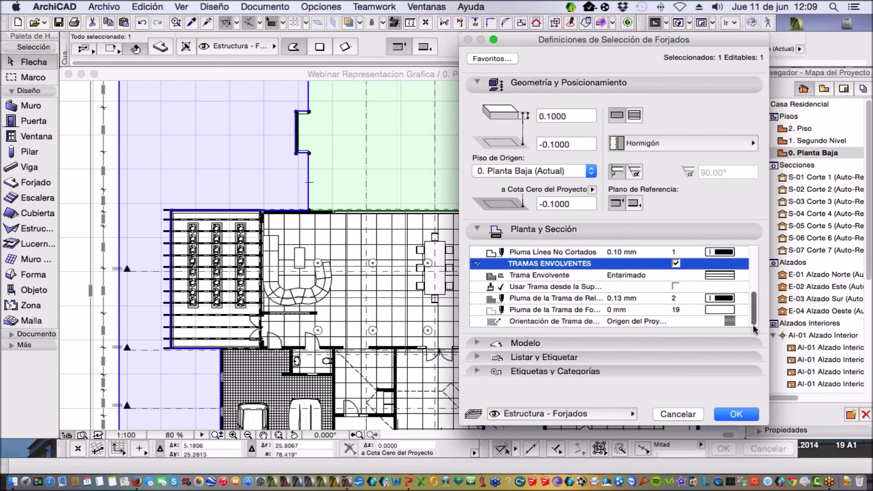
left_click(726, 276)
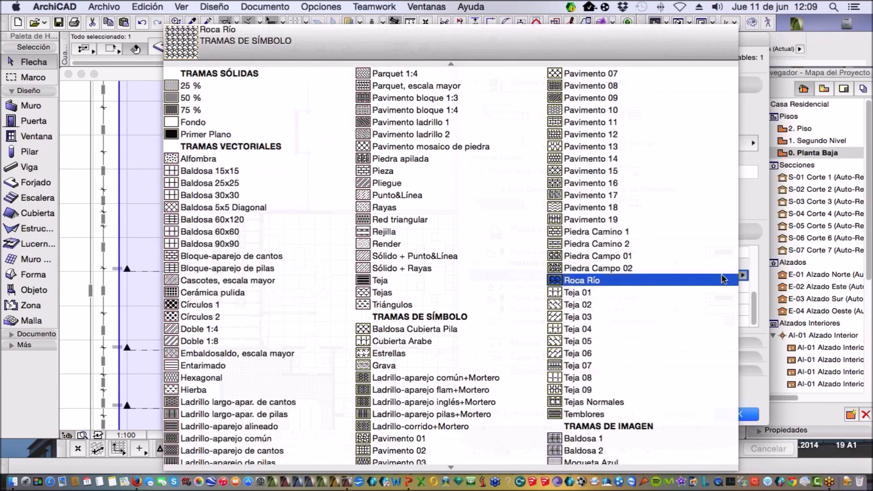
left_click(724, 279)
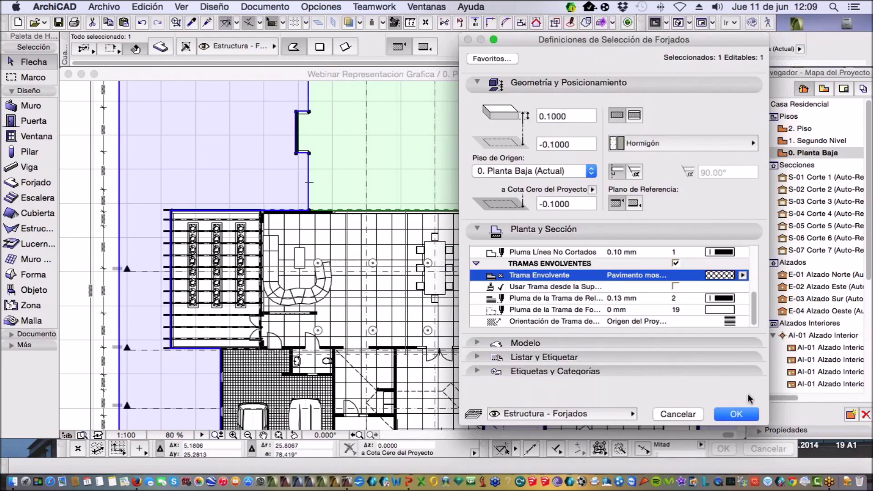
left_click(746, 415)
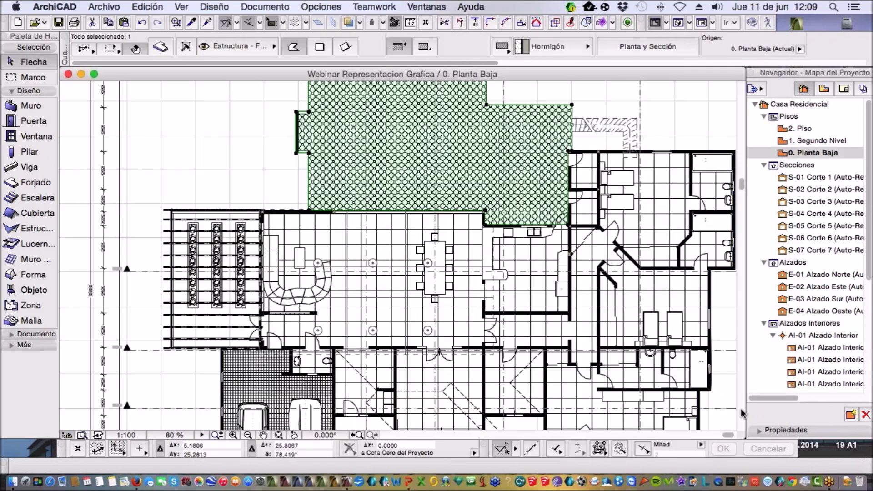
left_click(631, 366)
scroll(508, 314, "down", 5)
scroll(508, 314, "up", 5)
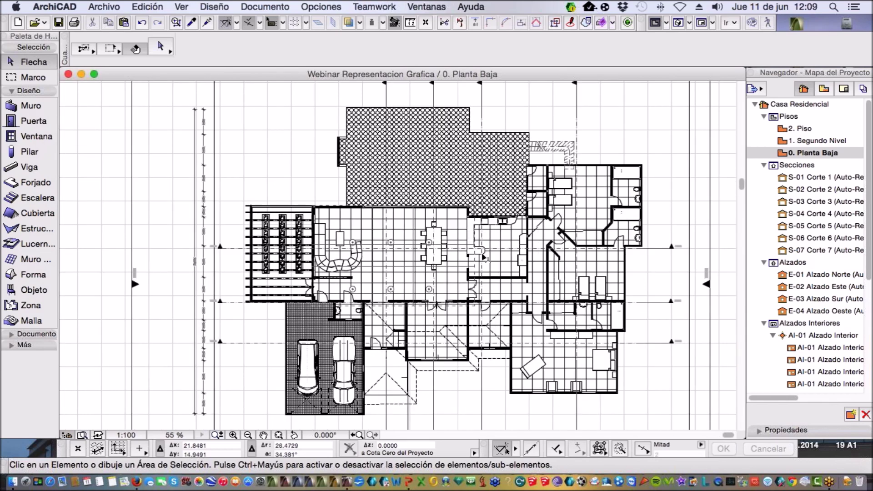
scroll(464, 298, "down", 2)
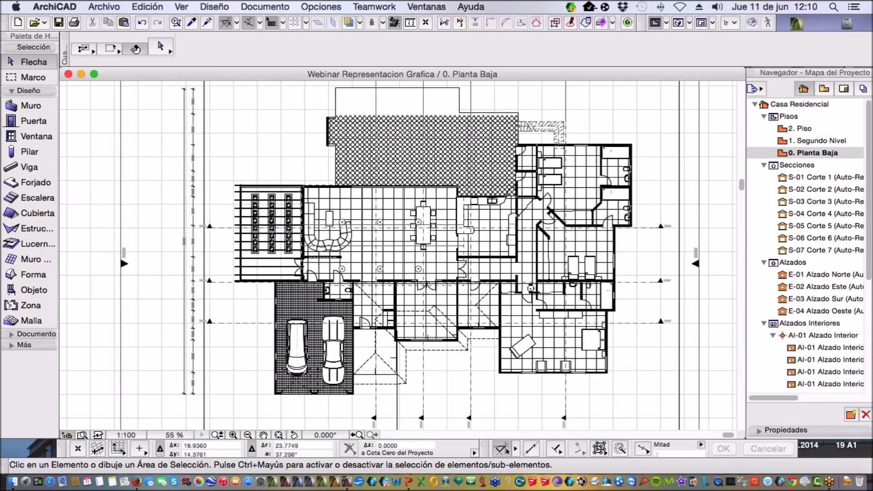
mouse_move(491, 299)
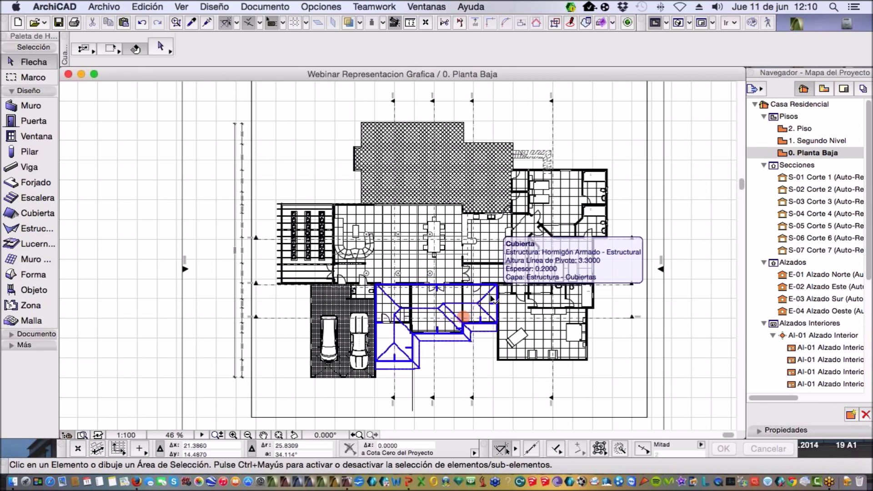
scroll(365, 249, "down", 3)
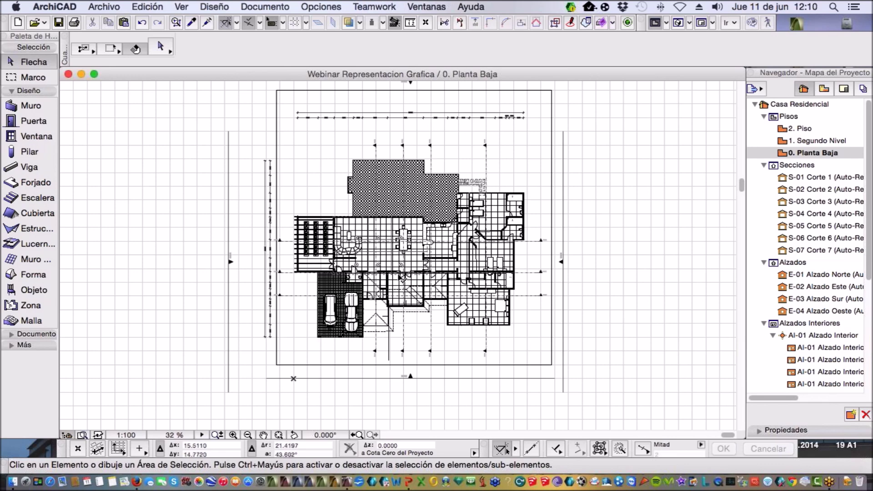
scroll(400, 278, "up", 3)
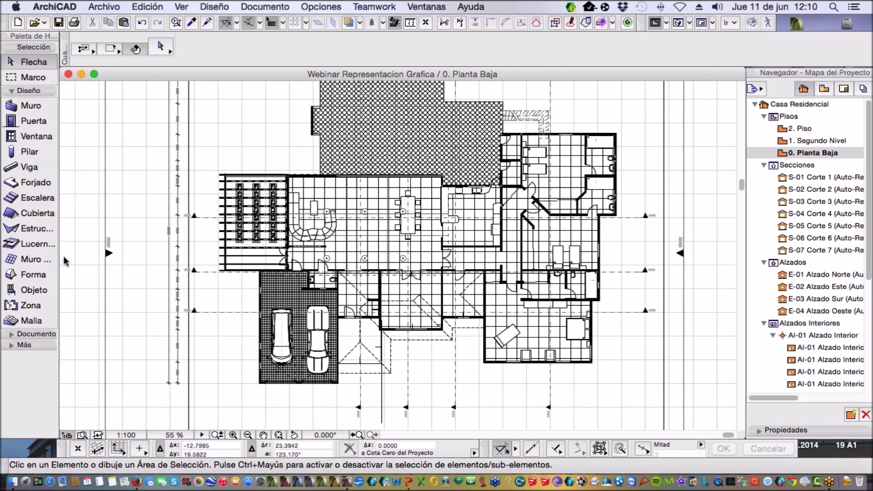
Open the default object settings for Arbustos 18 in the Jardín 18 folder and display its shrub types
left_click(35, 291)
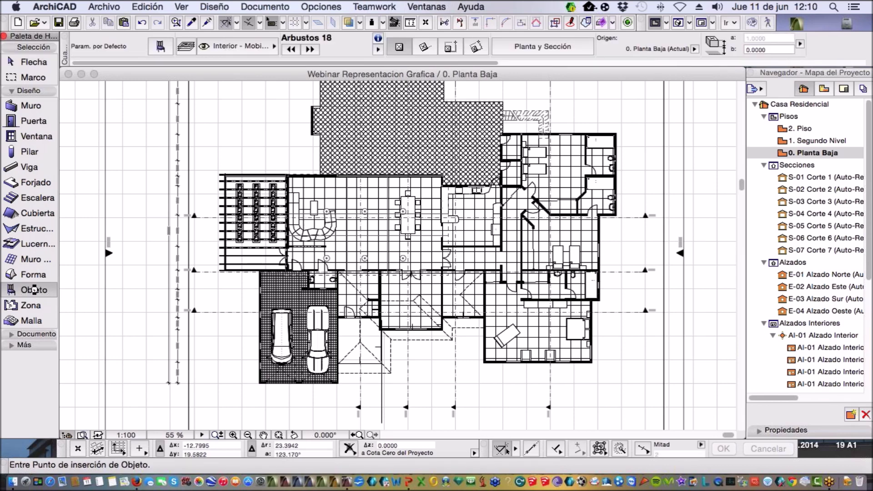
double_click(34, 290)
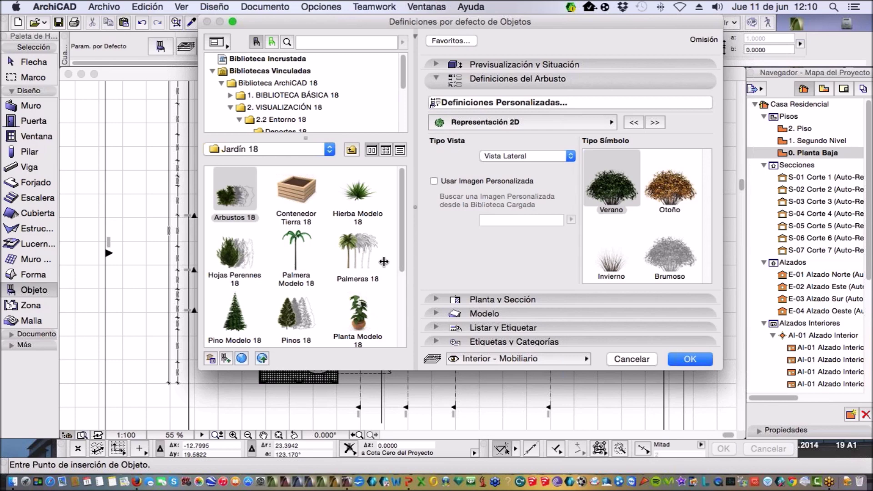
scroll(282, 109, "down", 3)
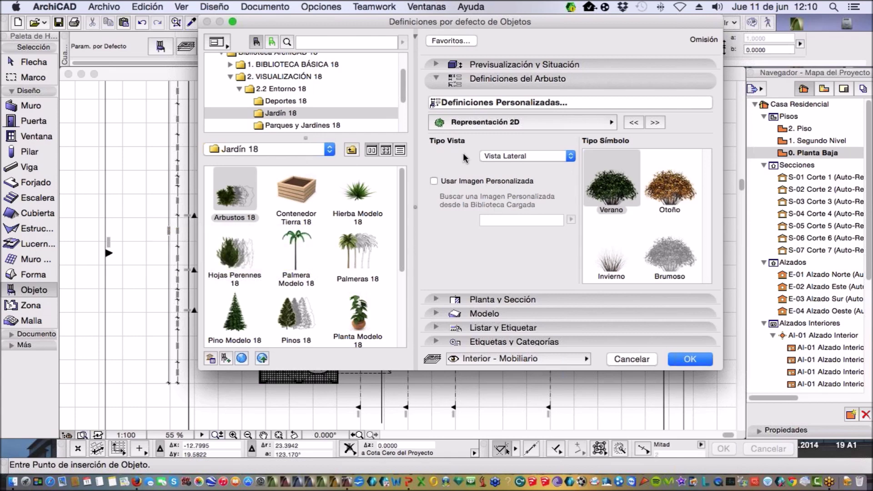
left_click(614, 123)
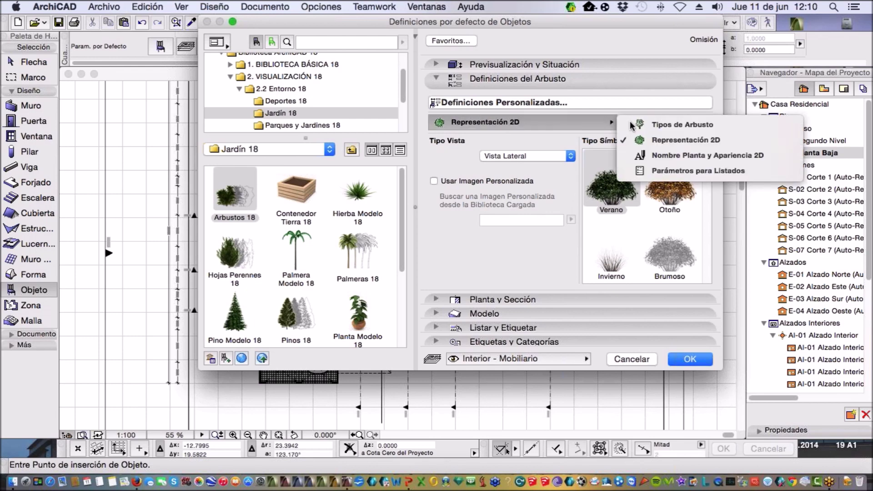
left_click(631, 125)
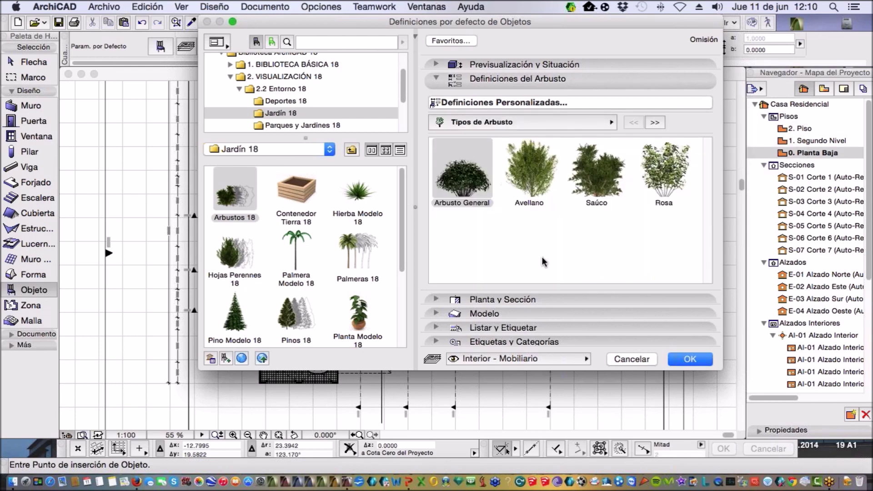
left_click(602, 219)
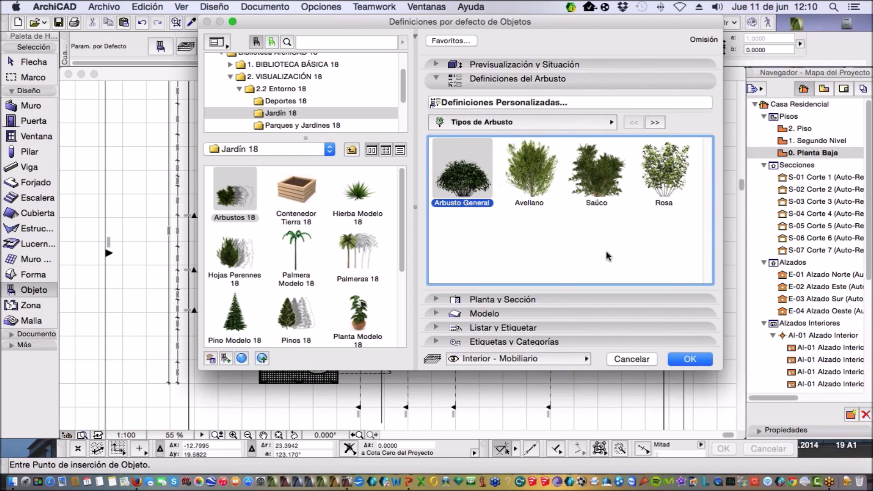
Set the view type in the shrub's 2D representation settings to Vista en Planta
left_click(611, 124)
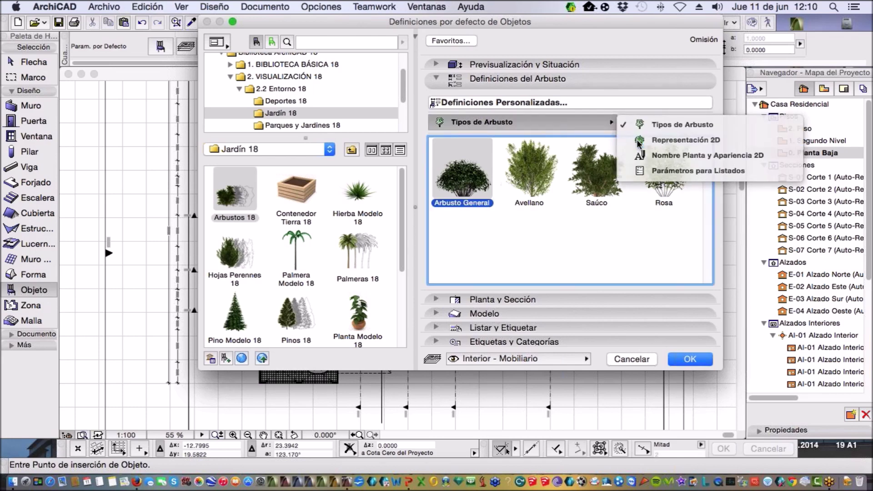
left_click(639, 141)
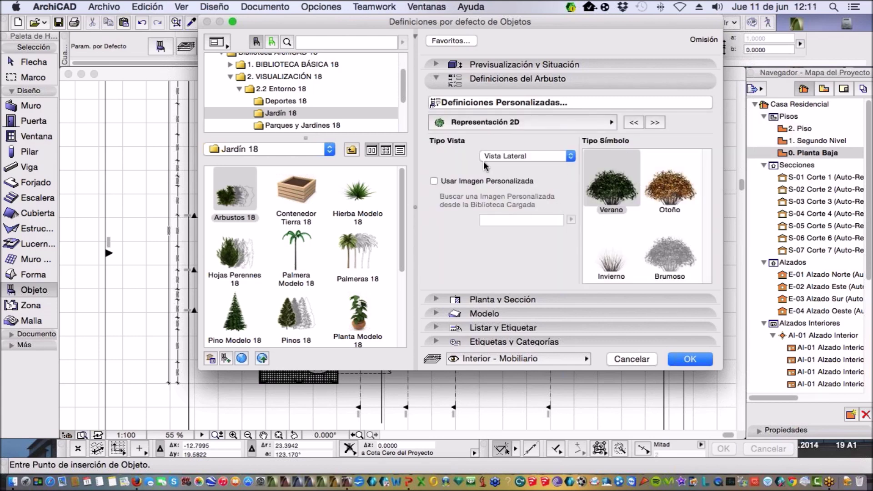
left_click(574, 157)
left_click(535, 144)
Try the Vista Lateral, Vista en Planta Simbólica and Vista Lateral Simbólica view types, and return to Vista en Planta
left_click(571, 157)
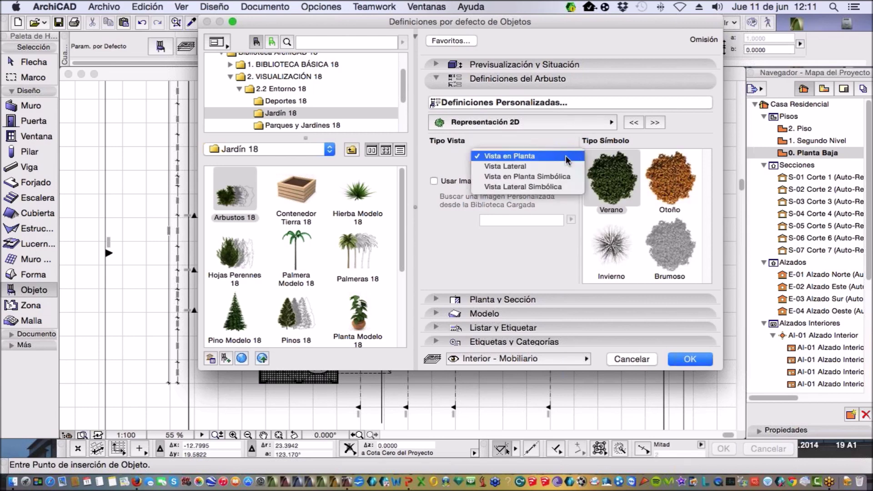
left_click(554, 163)
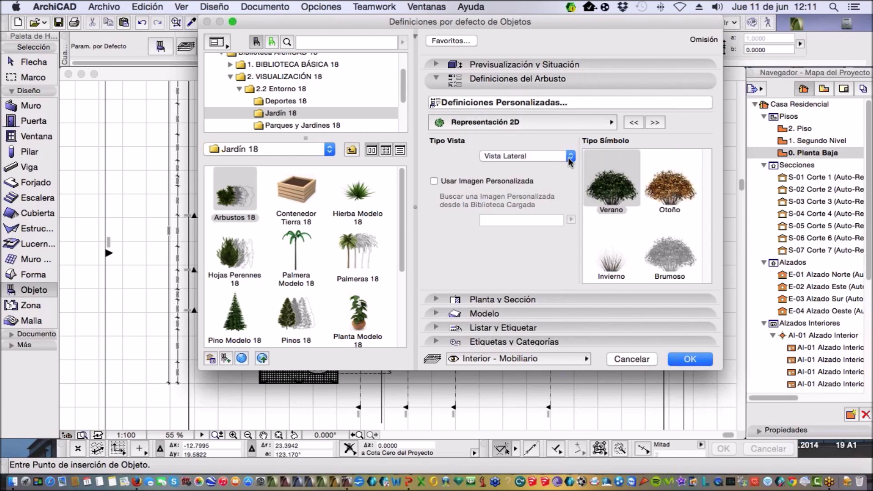
left_click(568, 157)
left_click(557, 166)
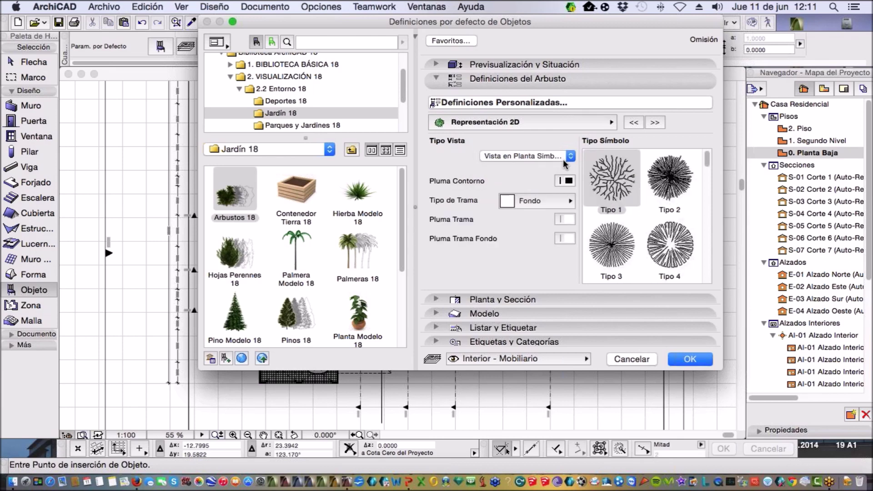
left_click(564, 159)
left_click(560, 167)
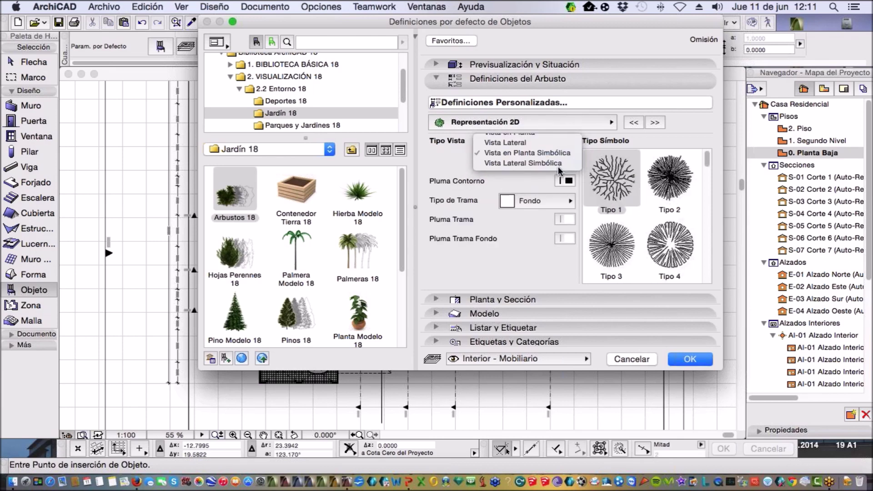
left_click(569, 158)
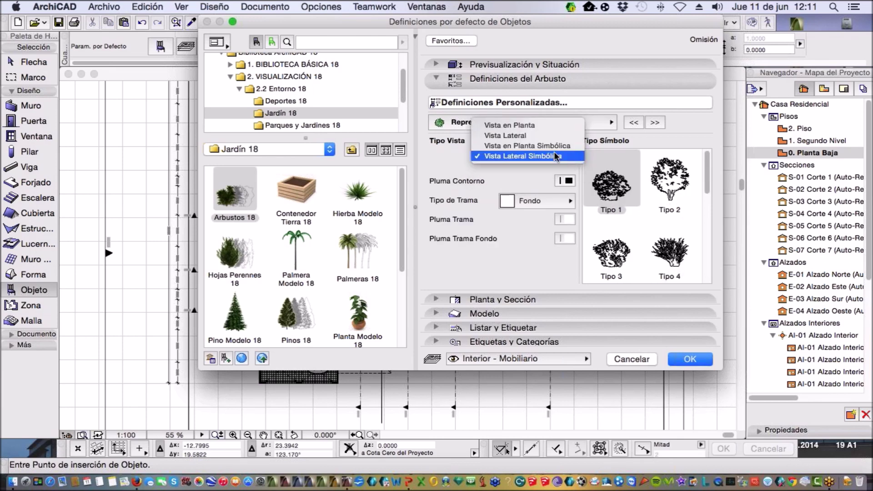
left_click(519, 125)
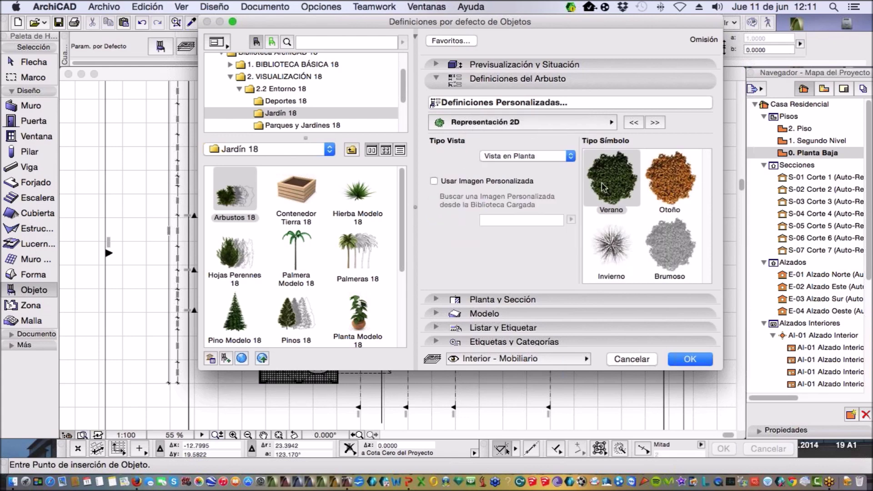
Choose the Verano symbol, accept the settings and place the shrub outside the wall between the planter room and the terrace
left_click(613, 189)
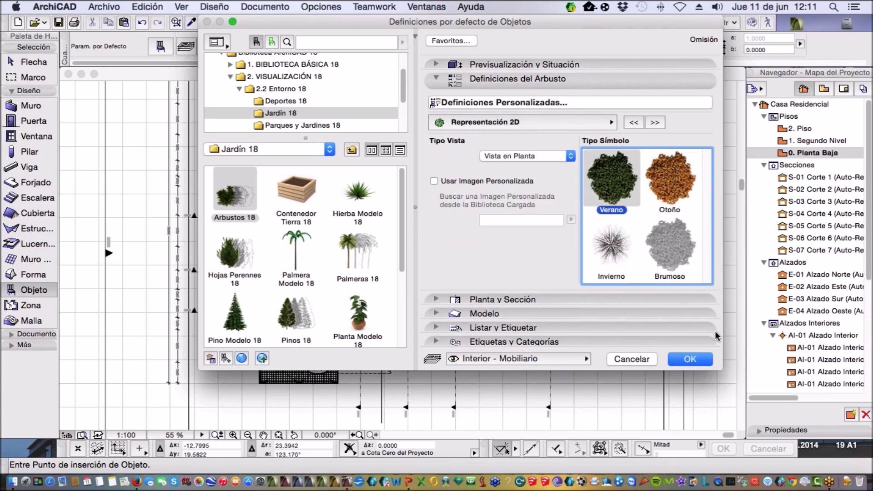
left_click(691, 360)
scroll(366, 218, "down", 2)
scroll(406, 215, "up", 8)
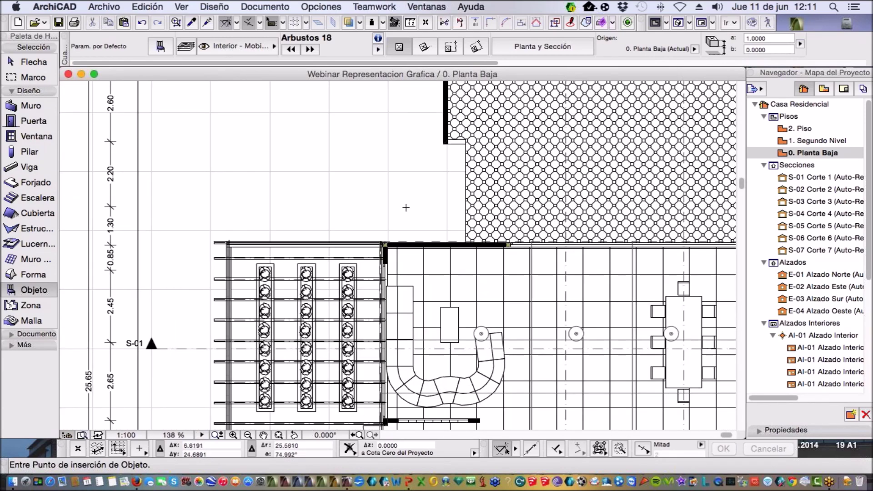
left_click(404, 205)
scroll(352, 214, "up", 12)
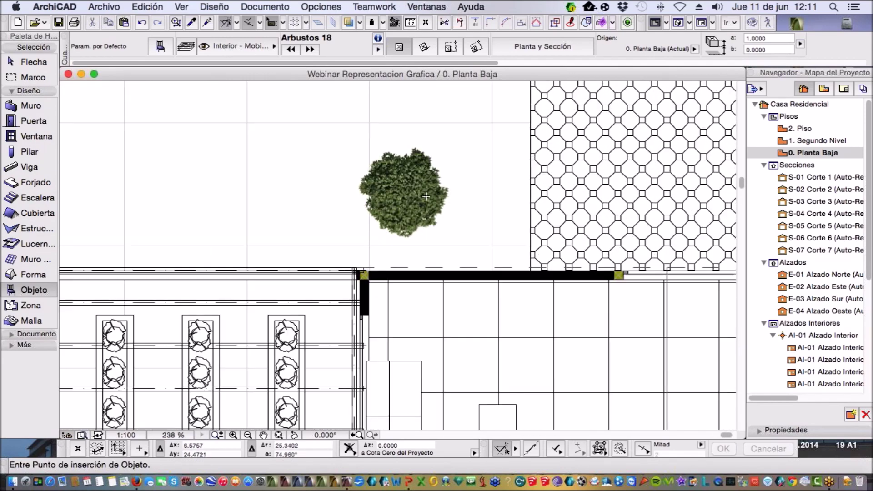
scroll(426, 185, "up", 2)
scroll(426, 185, "down", 6)
scroll(392, 200, "up", 1)
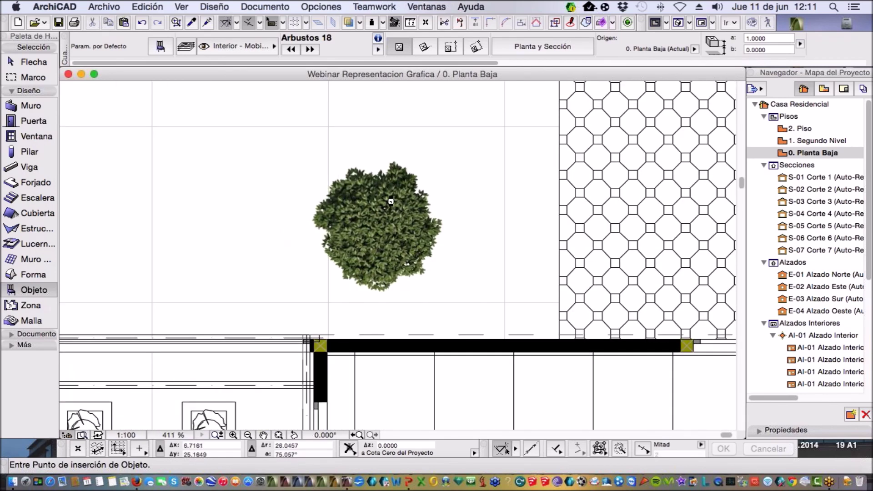
left_click(41, 66)
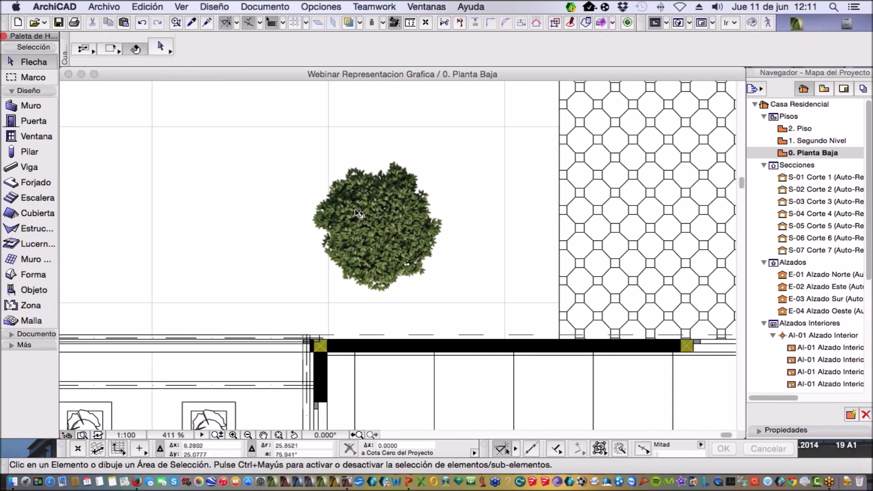
Show the whole model in 3D and examine the placed shrub beside the house from different sides
scroll(334, 211, "down", 6)
scroll(334, 212, "down", 2)
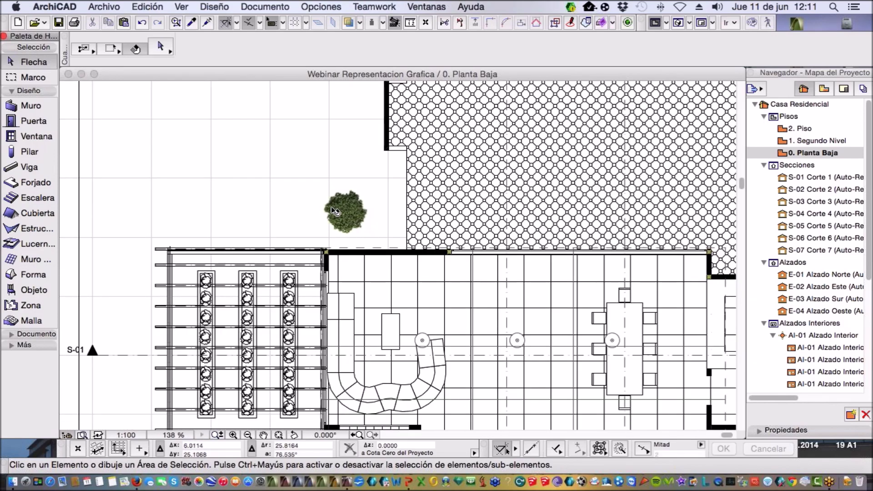
scroll(312, 213, "down", 5)
scroll(312, 215, "down", 2)
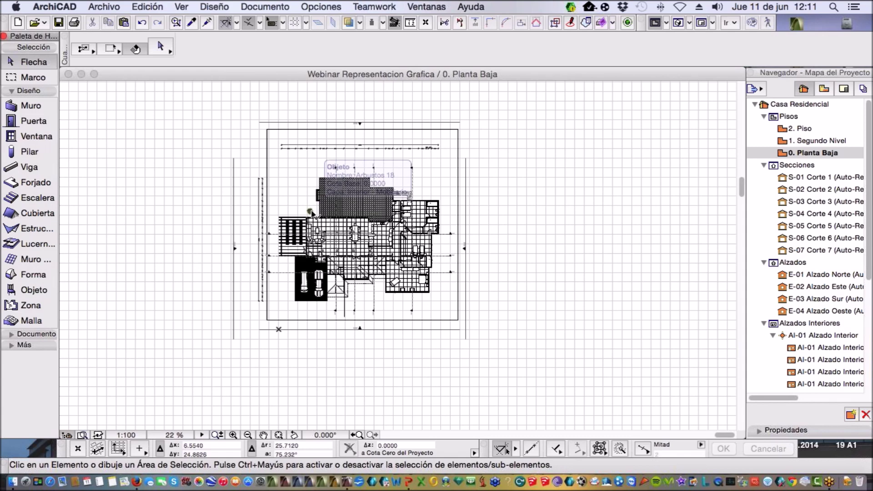
key("F3")
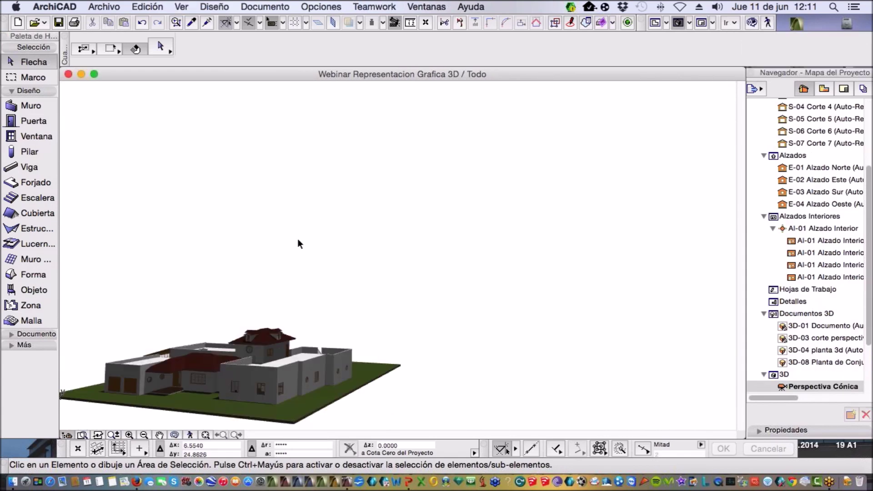
left_click(206, 434)
middle_click_drag(271, 344, 421, 328, "shift")
scroll(428, 330, "up", 3)
scroll(429, 330, "up", 10)
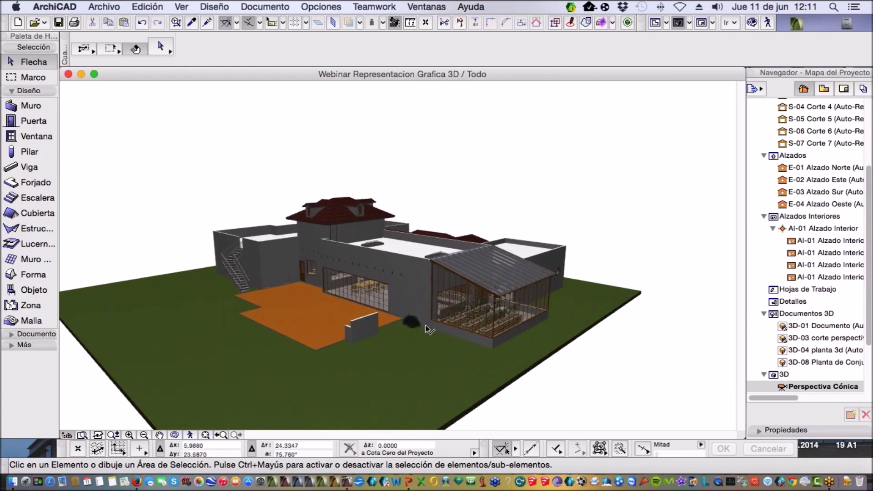
scroll(407, 319, "up", 10)
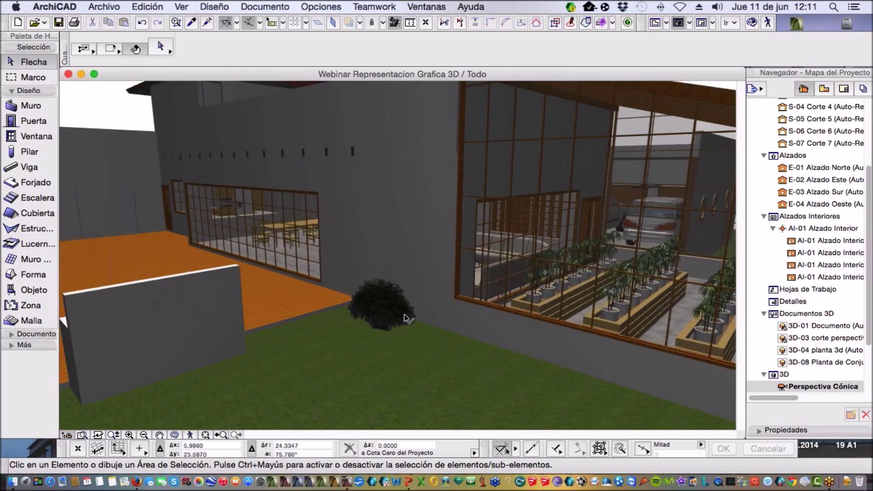
middle_click_drag(385, 327, 491, 328, "shift")
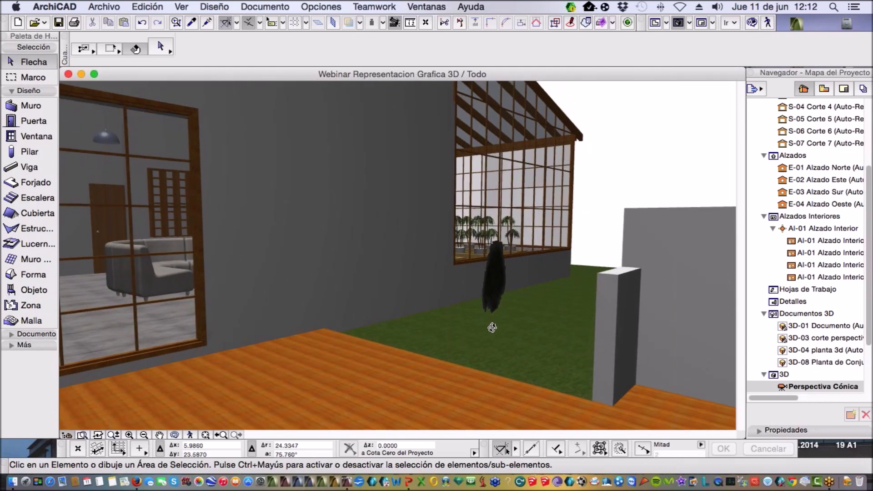
Select the shrub in the 3D view and reapply its object settings unchanged to make it face the current camera
left_click(511, 351)
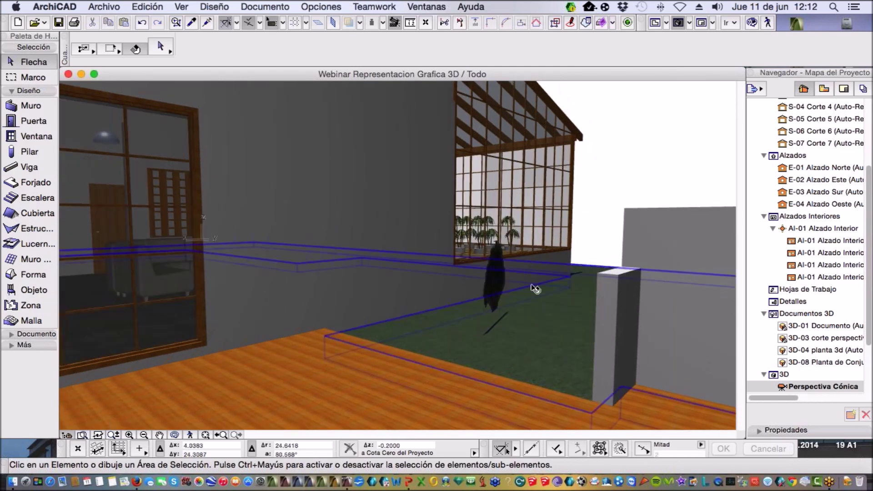
left_click(499, 304)
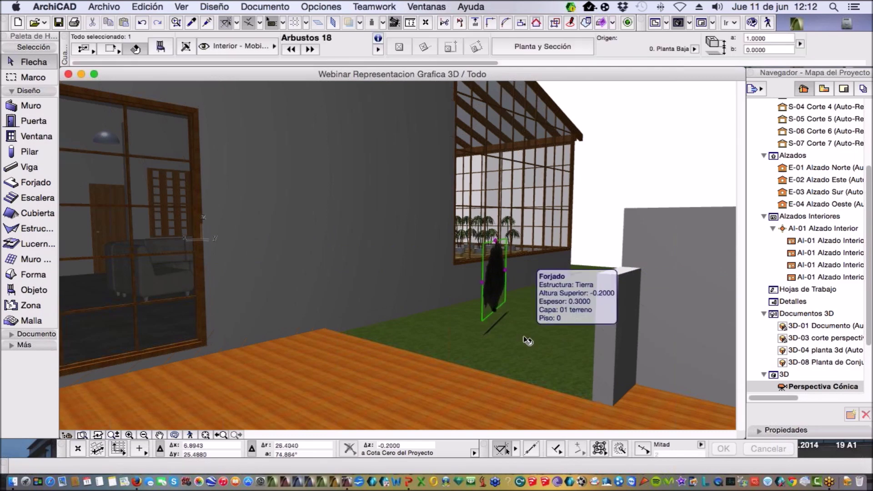
key("super+t")
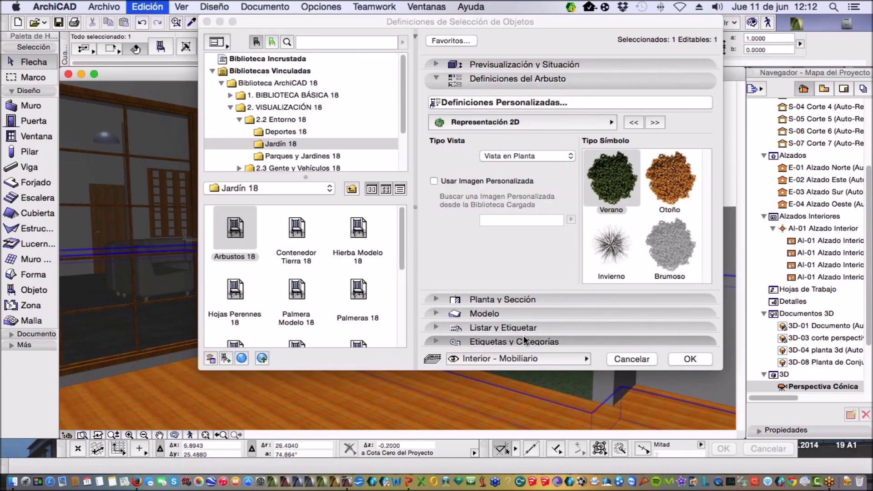
left_click(682, 356)
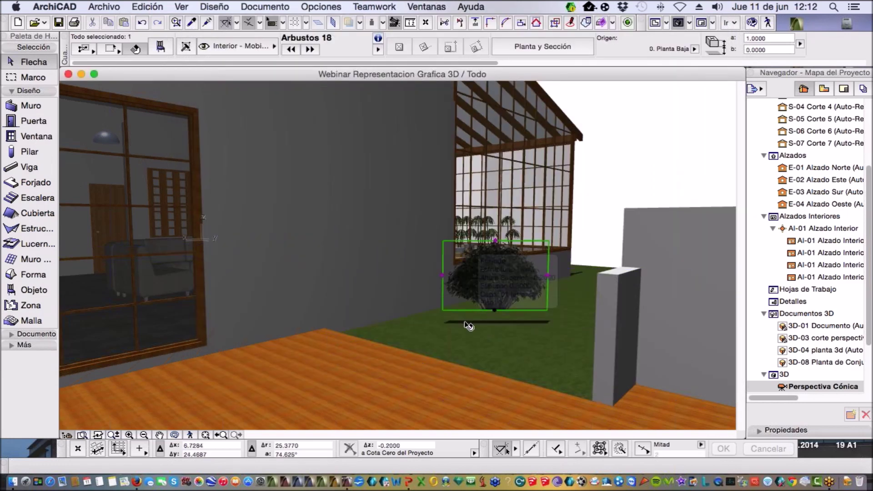
key("Escape")
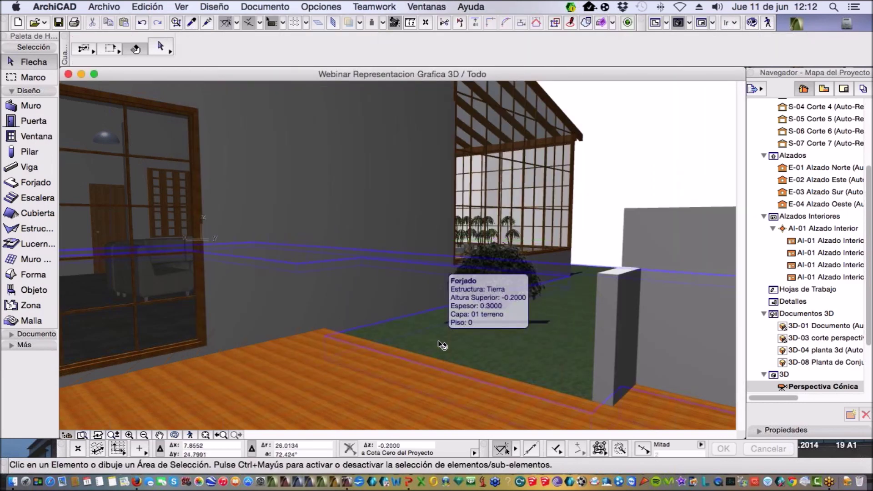
Examine the shrub in 3D from up close, from a distance and from the opposite side
scroll(527, 273, "up", 6)
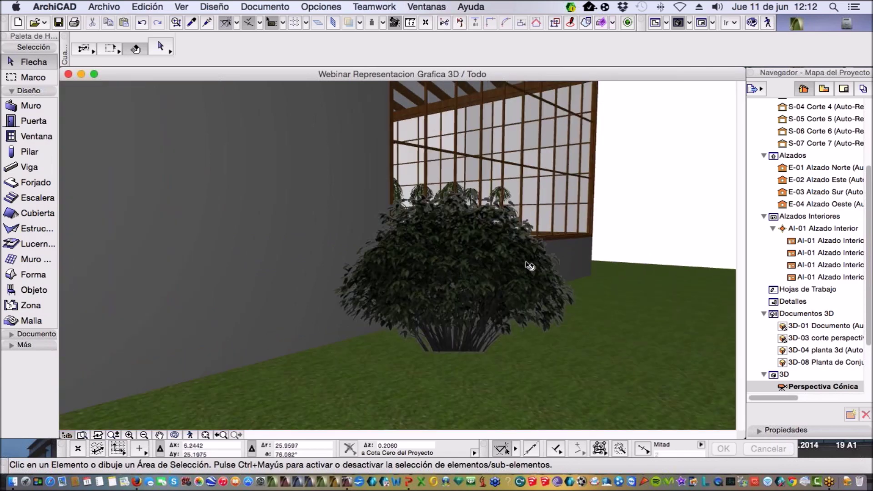
scroll(527, 266, "up", 5)
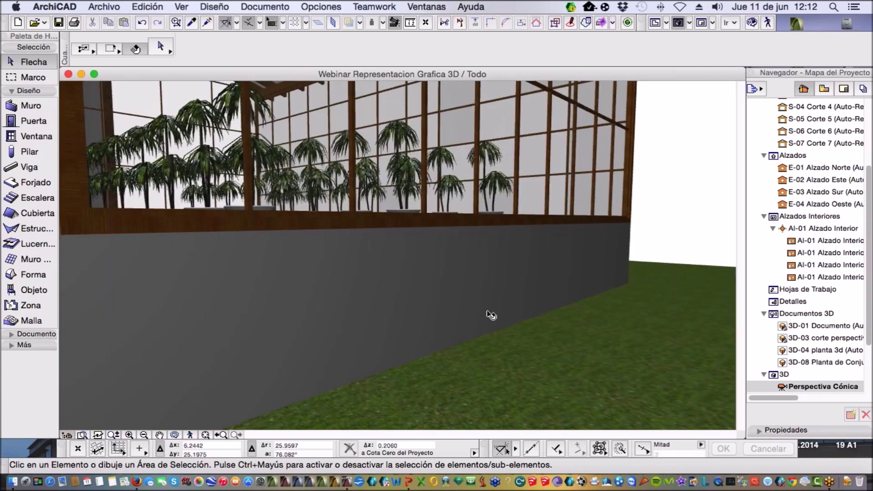
scroll(491, 315, "down", 3)
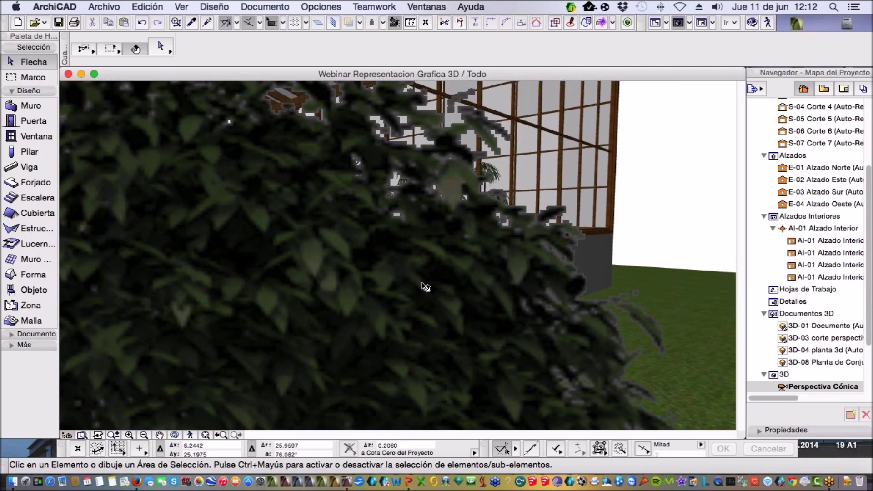
scroll(425, 287, "down", 8)
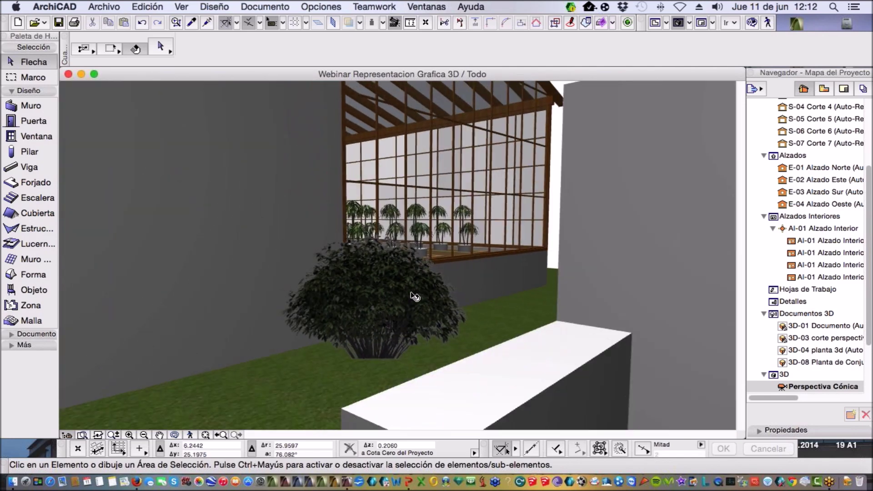
scroll(414, 296, "down", 3)
middle_click_drag(415, 296, 341, 286, "shift")
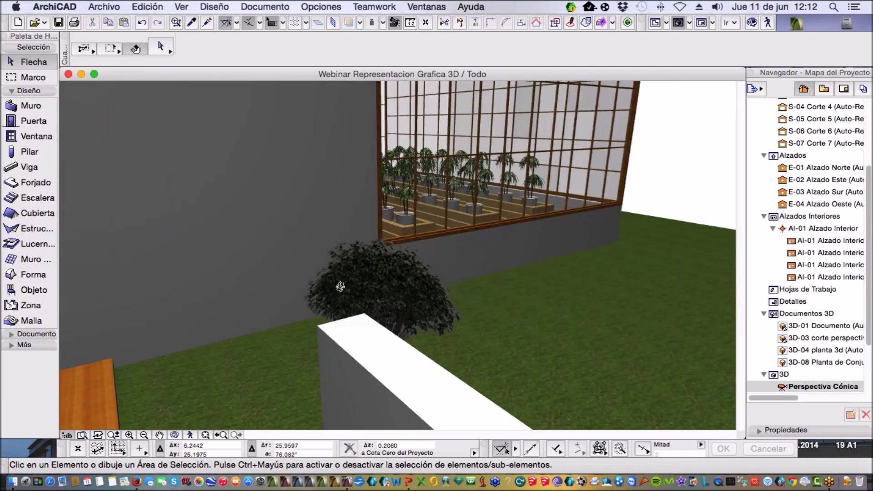
scroll(340, 287, "up", 10)
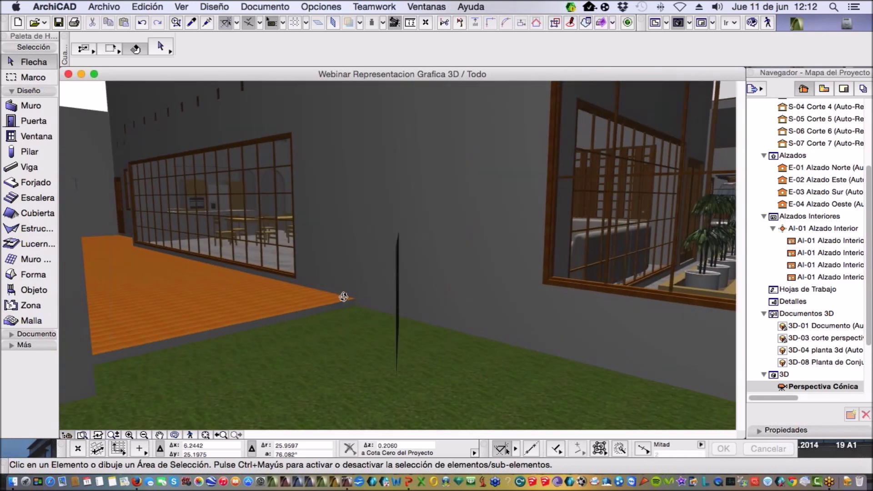
scroll(413, 272, "down", 3)
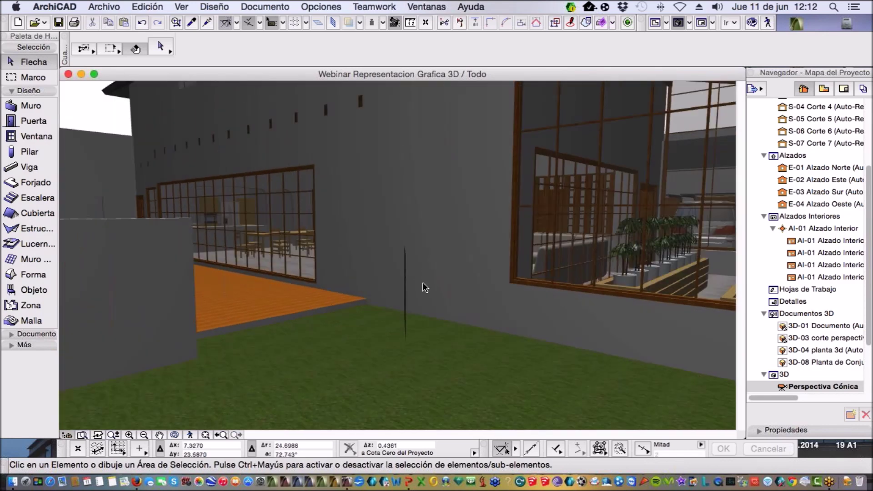
scroll(422, 284, "down", 2)
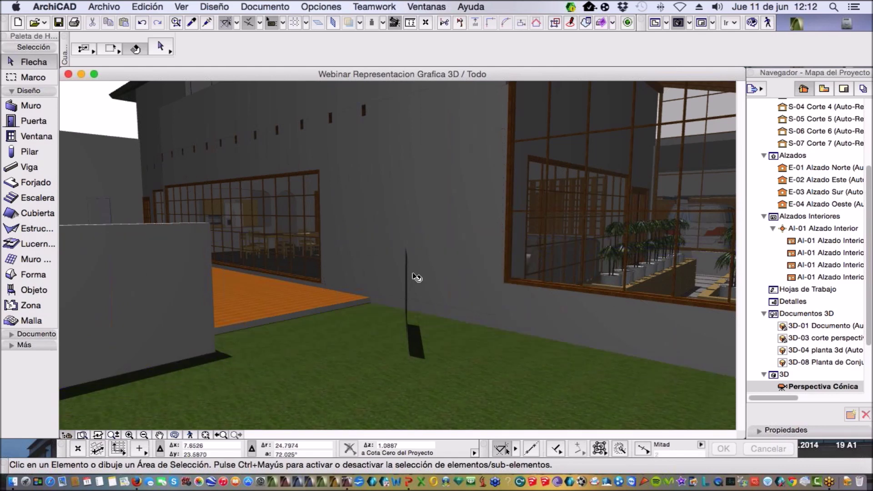
From the viewpoint showing the shrub edge-on, select it and reapply its unchanged object settings to turn it towards the camera
left_click(413, 298)
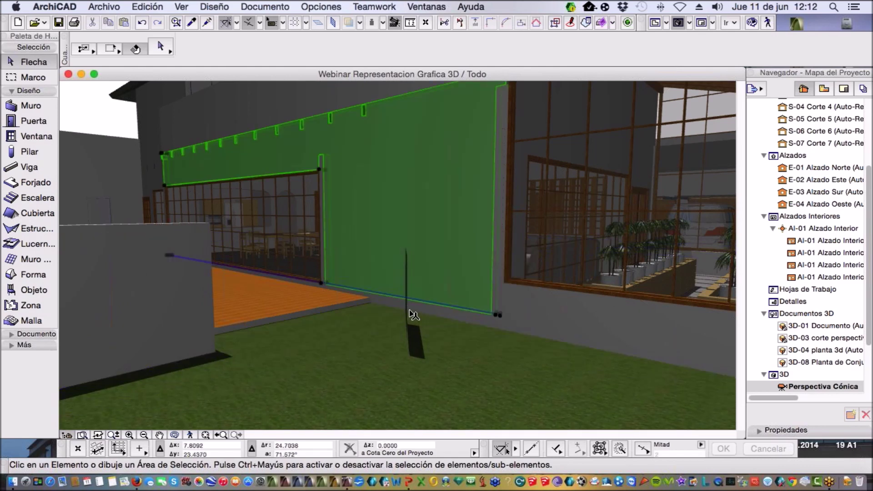
scroll(410, 324, "up", 2)
key("Escape")
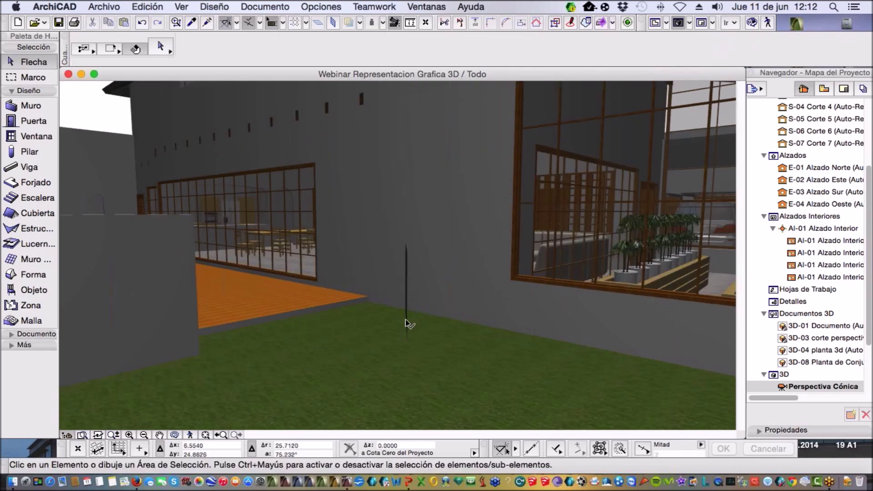
scroll(412, 324, "up", 4)
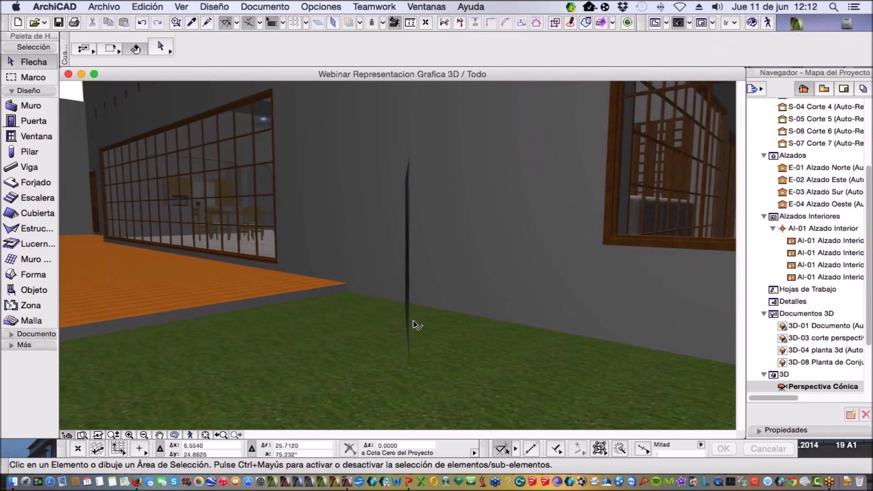
left_click(409, 322)
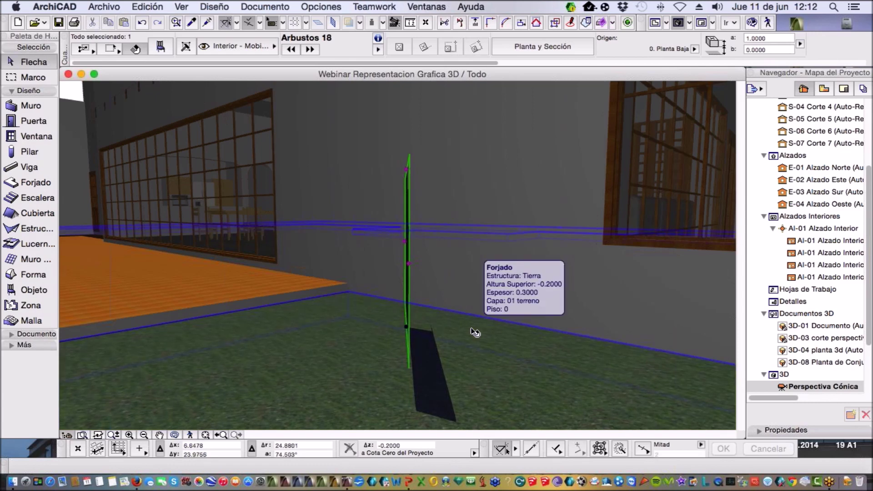
key("super+t")
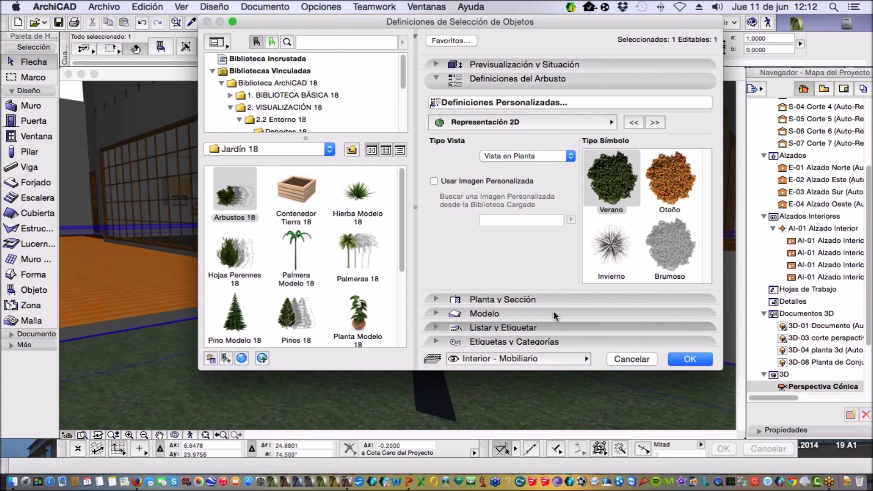
key("Return")
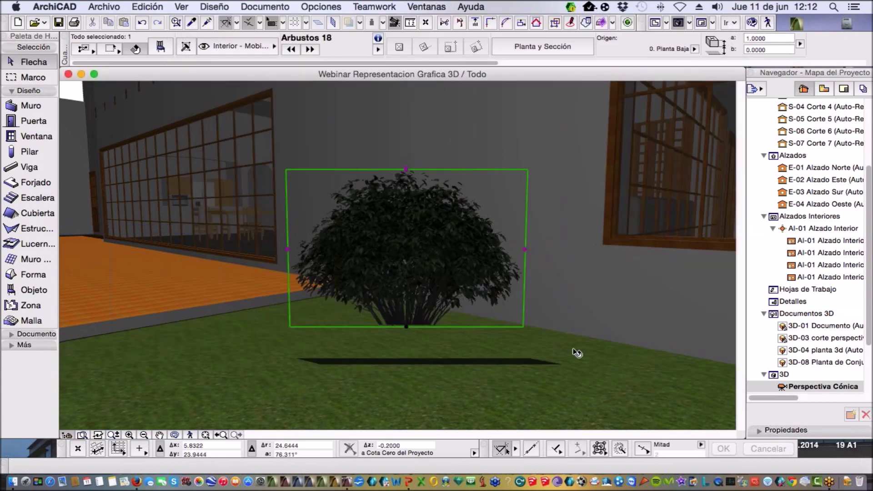
key("Escape")
On the ground floor plan, change the shrub's 2D representation to Vista en Planta Simbólica with the Tipo 1 symbol
scroll(445, 302, "down", 5)
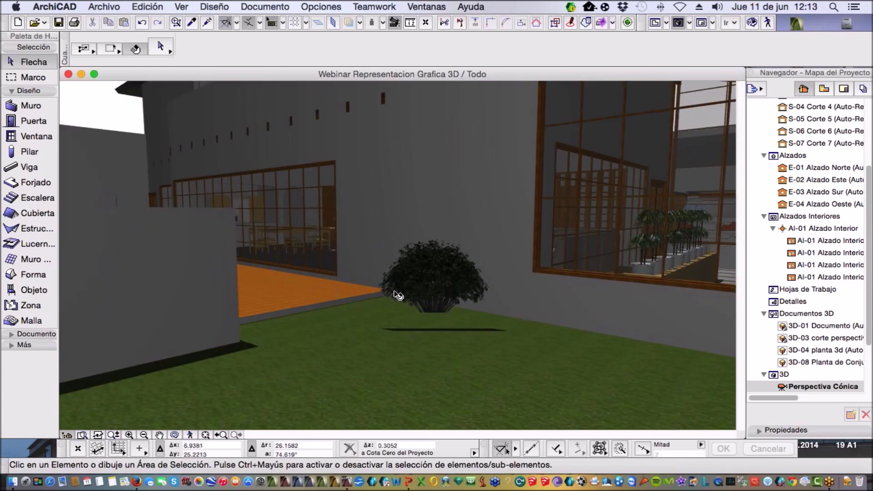
middle_click_drag(398, 295, 426, 312, "shift")
key("F2")
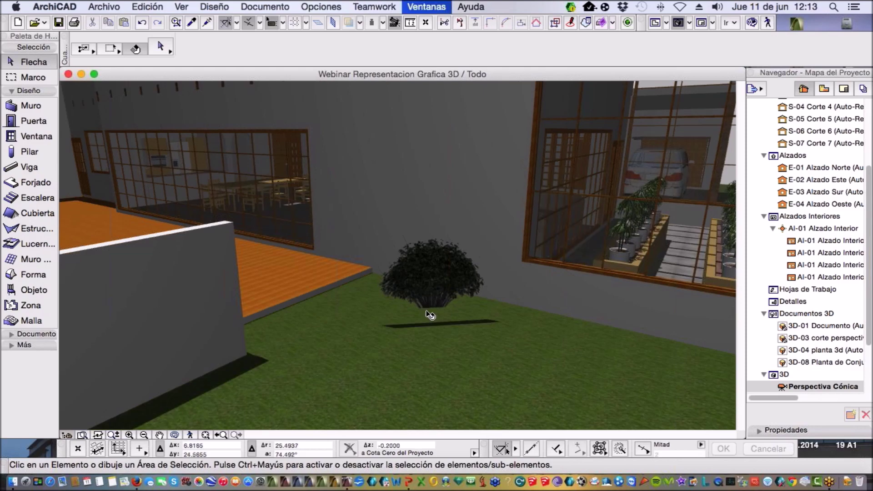
scroll(309, 218, "up", 10)
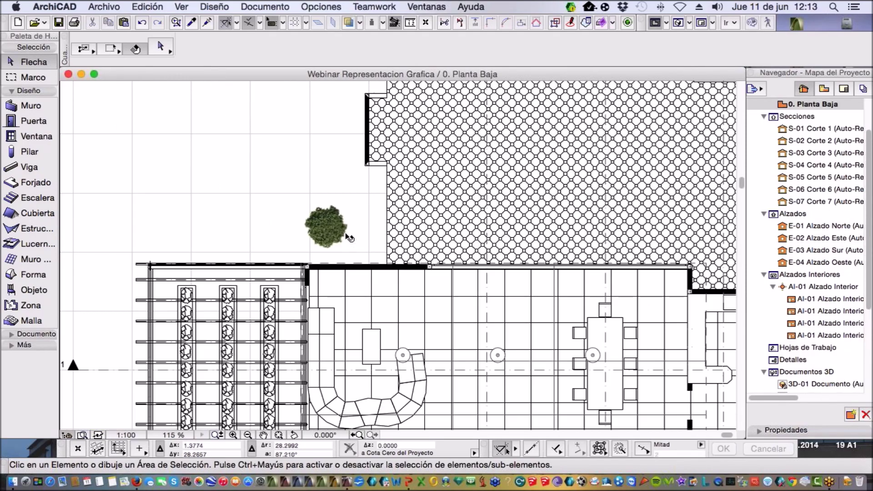
left_click(308, 223)
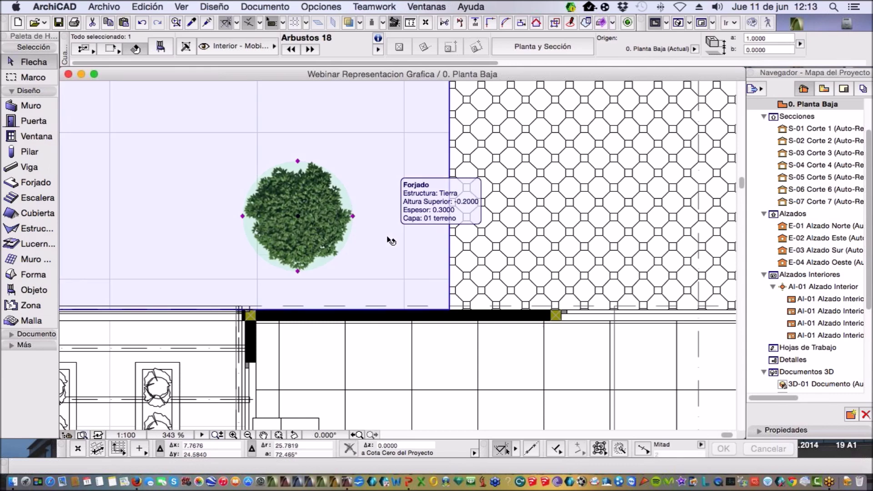
key("super+t")
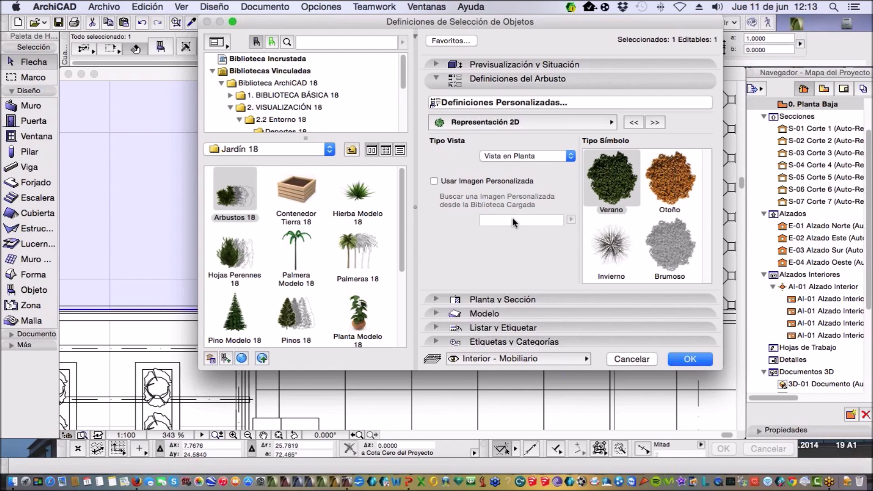
left_click(523, 155)
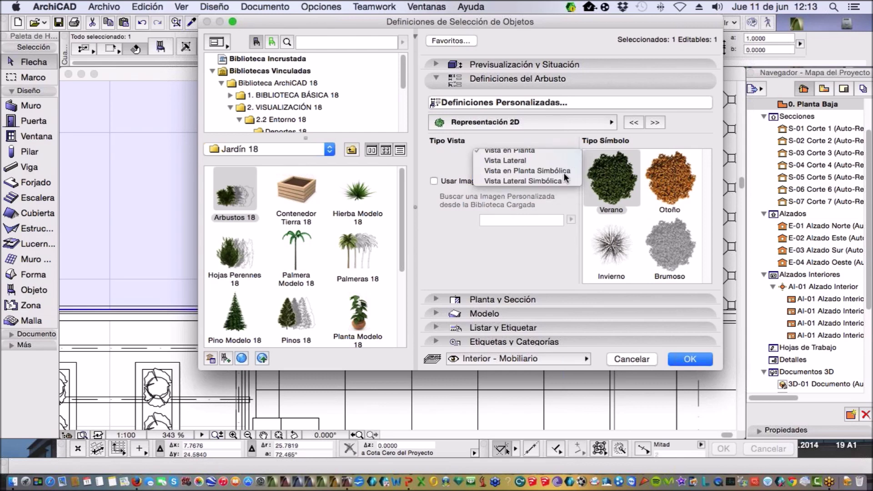
left_click(514, 172)
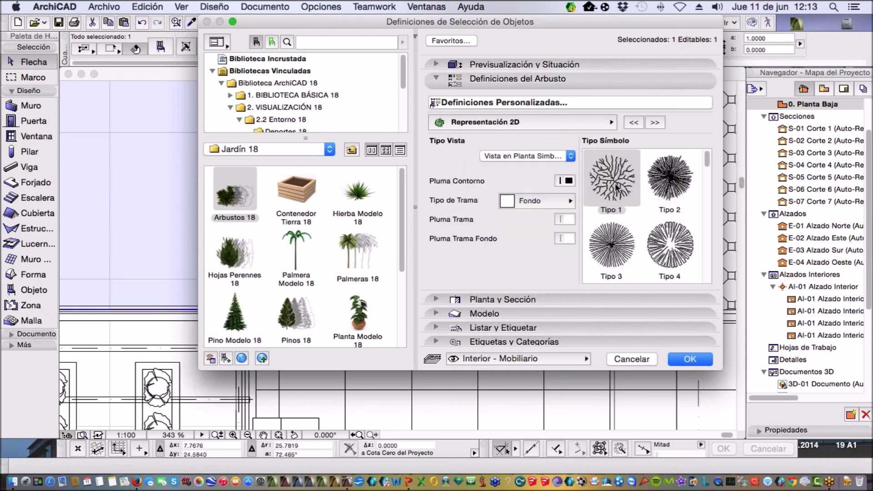
left_click(617, 187)
left_click(696, 360)
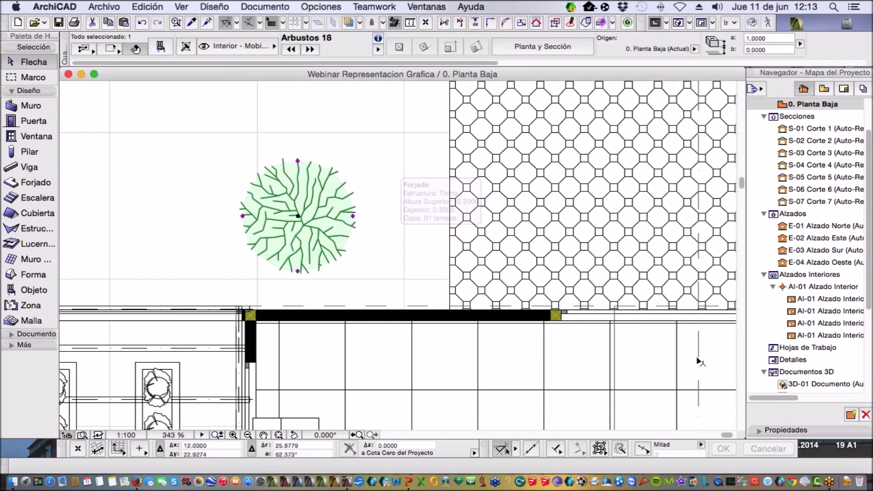
left_click(384, 251)
Return to the 3D view and move the shrub 0.2 straight down from its base point onto the grass
scroll(384, 250, "down", 15)
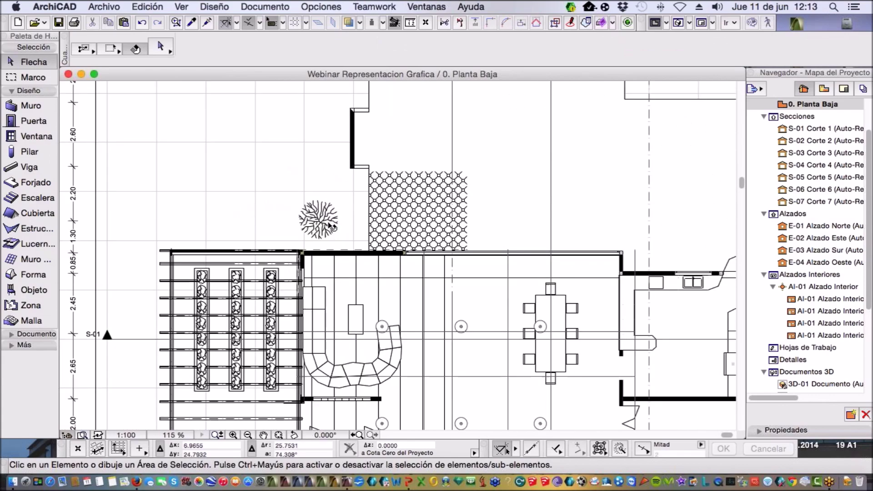
scroll(322, 252, "up", 3)
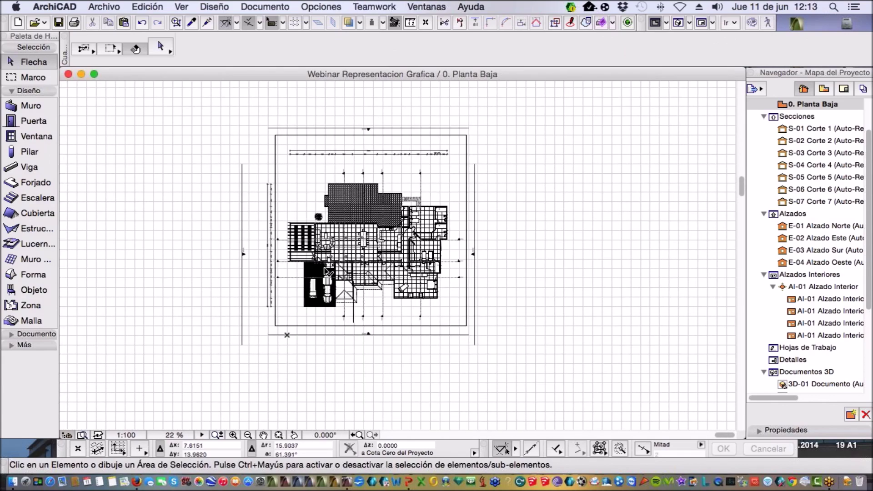
scroll(315, 181, "up", 5)
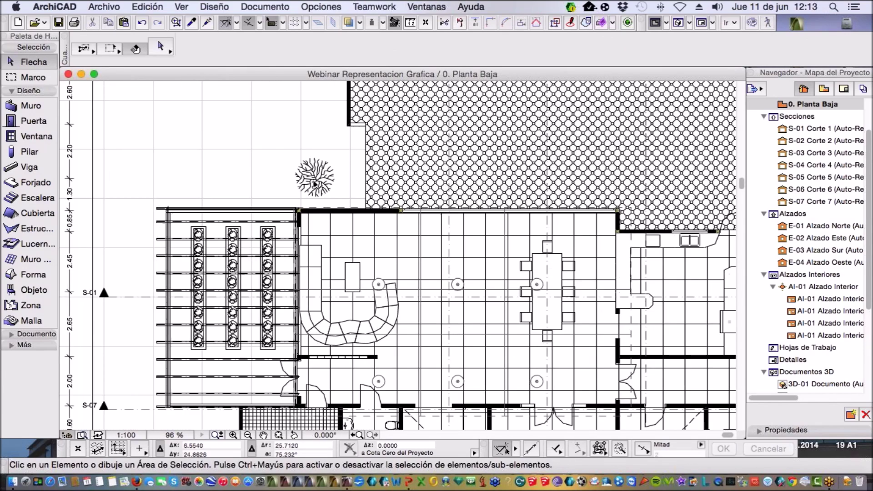
scroll(300, 202, "down", 5)
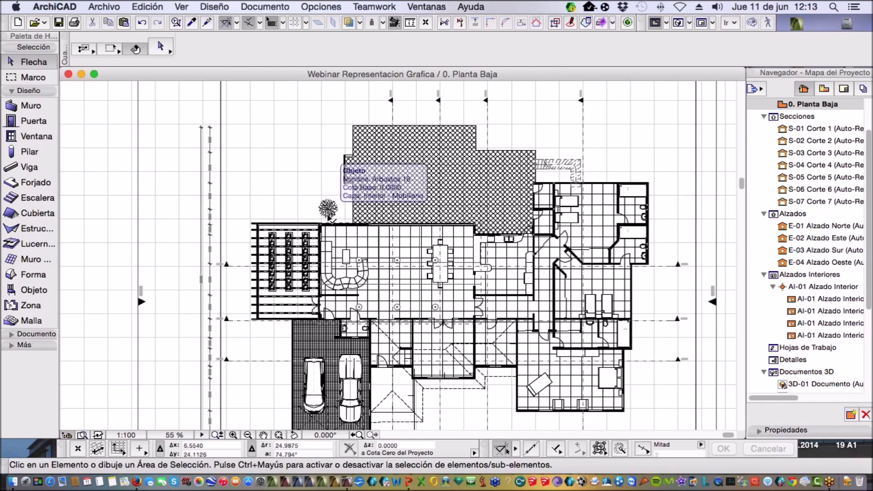
key("F3")
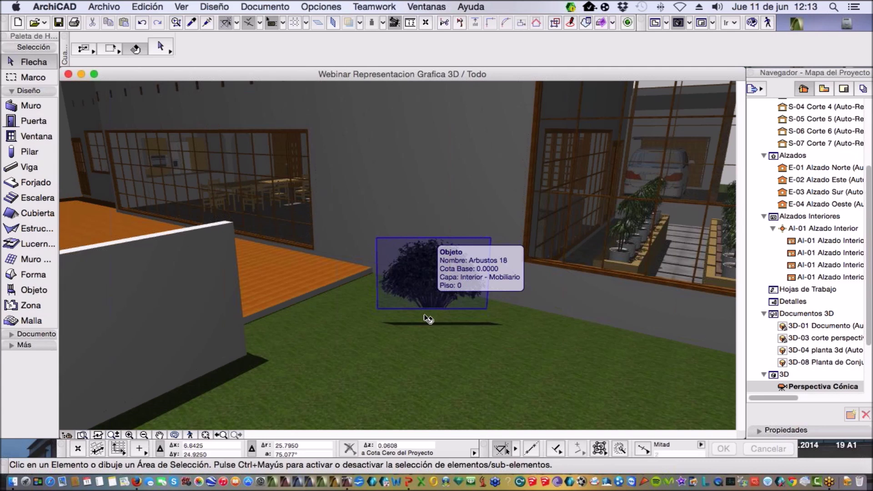
scroll(425, 316, "up", 5)
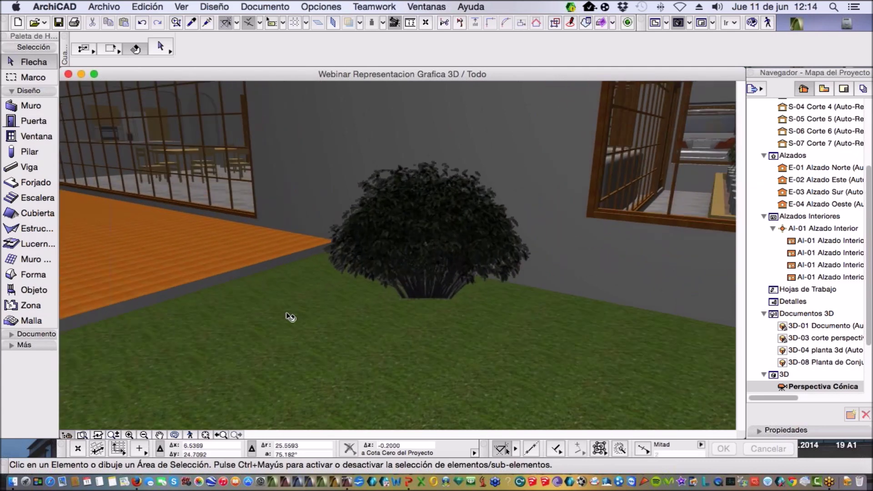
left_click(427, 301)
left_click(427, 299)
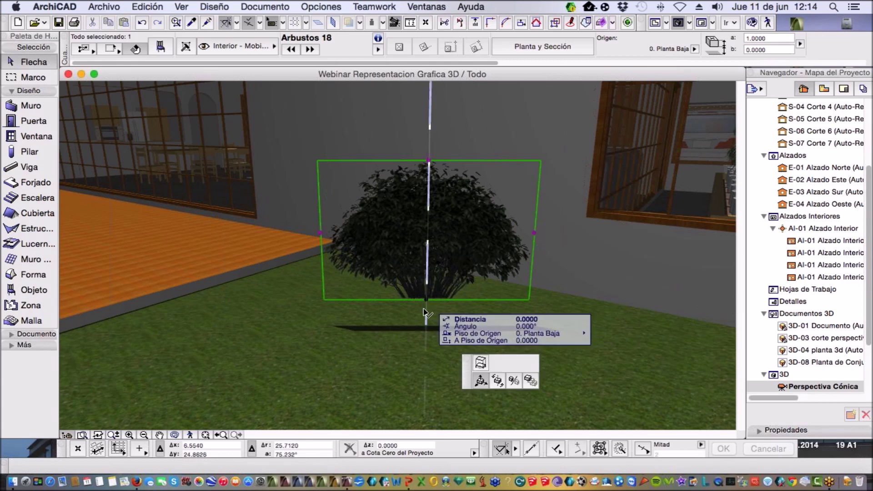
type("0.2")
key("Return")
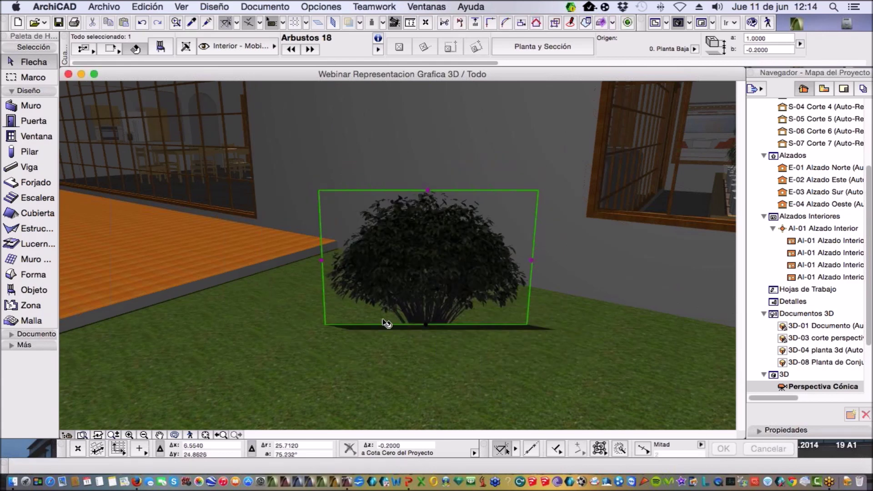
From a viewpoint over the terrace showing the shrub edge-on, select it again and reapply its unchanged object settings to turn it towards the camera
key("Escape")
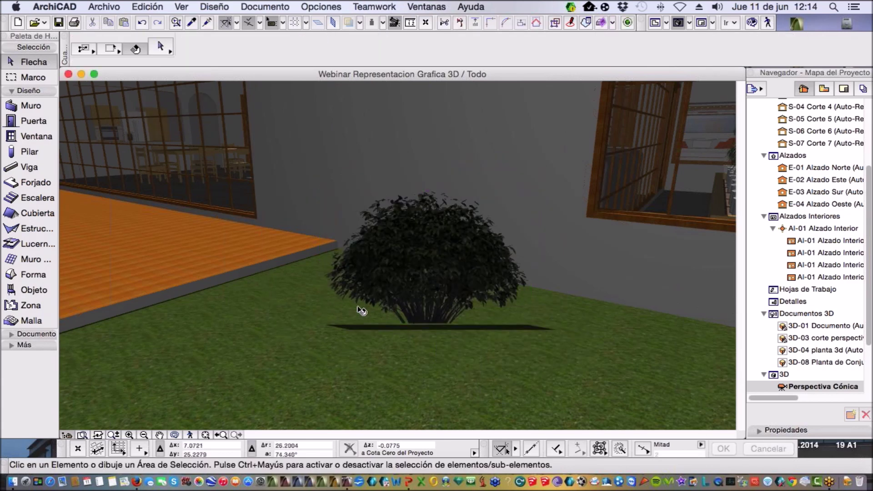
scroll(362, 311, "down", 10)
middle_click_drag(377, 312, 481, 318, "shift")
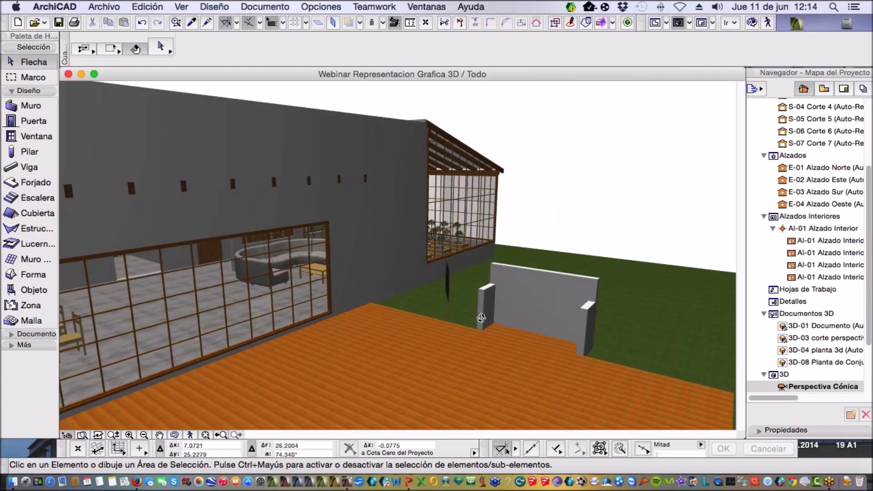
scroll(463, 297, "up", 3)
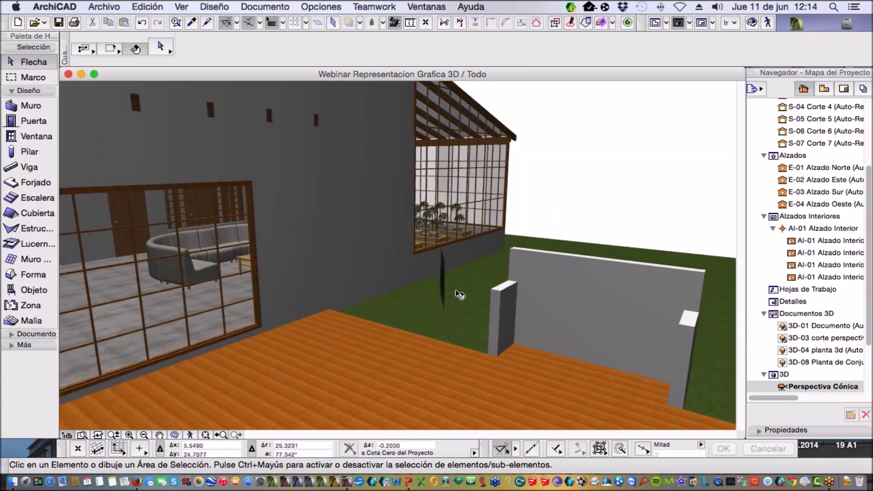
scroll(459, 295, "up", 2)
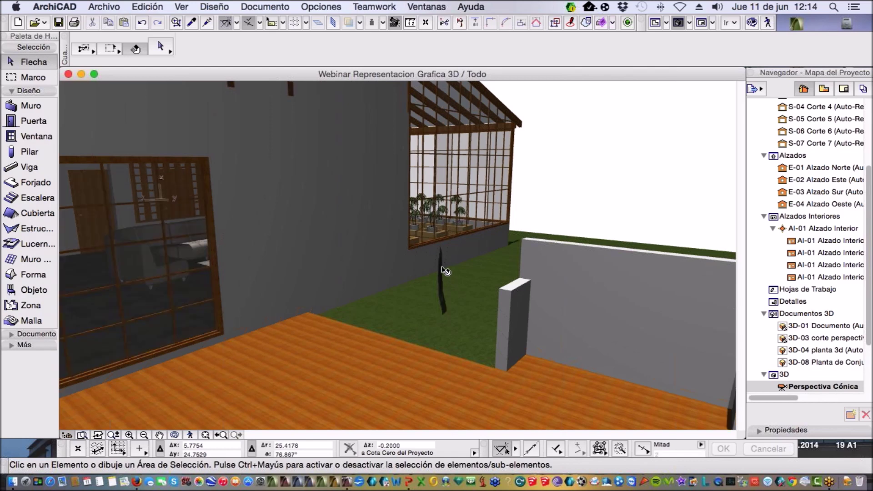
left_click(445, 270)
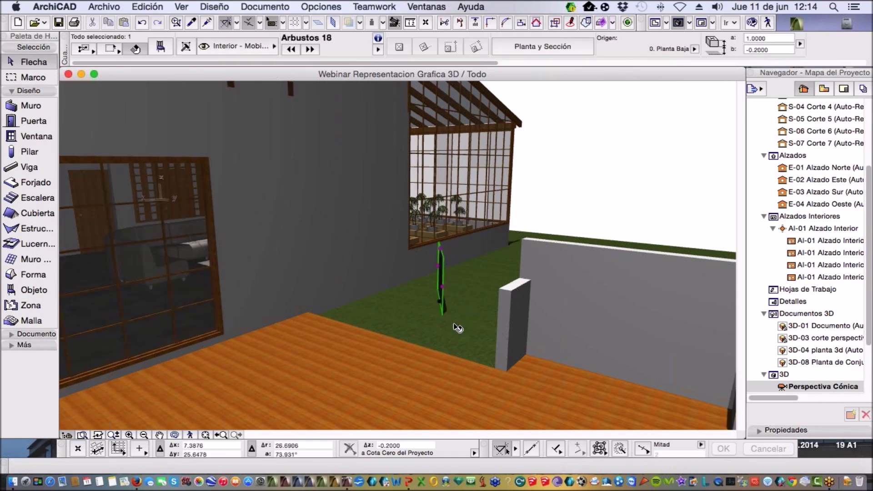
key("super+t")
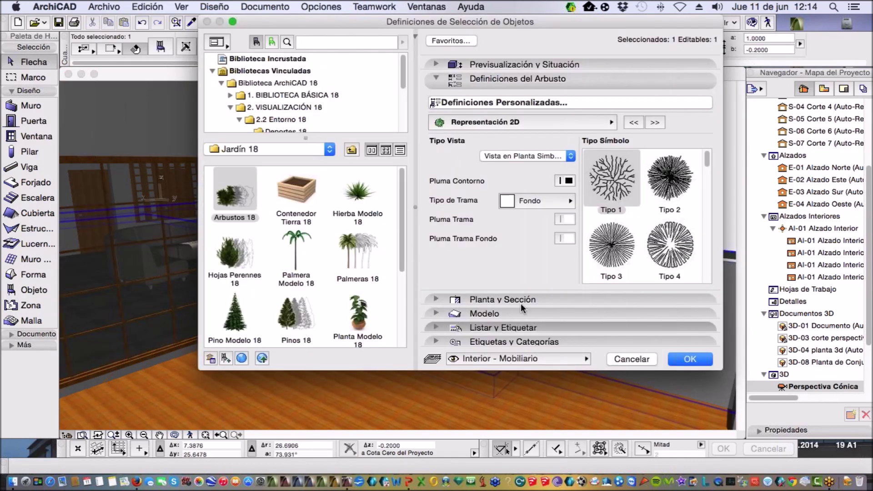
left_click(682, 356)
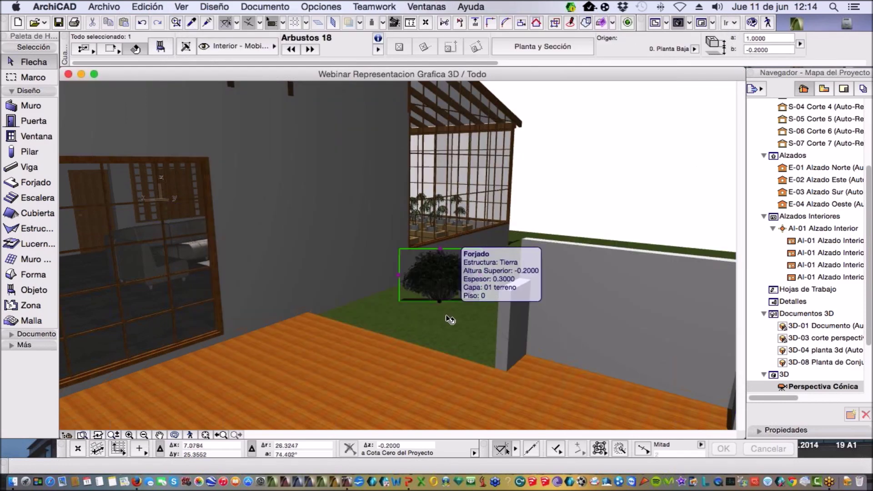
key("Escape")
scroll(450, 319, "down", 10)
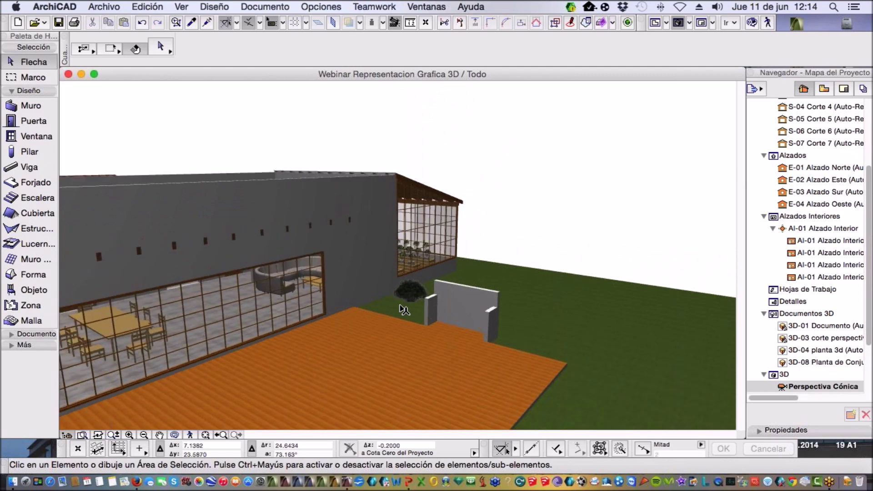
scroll(404, 311, "down", 2)
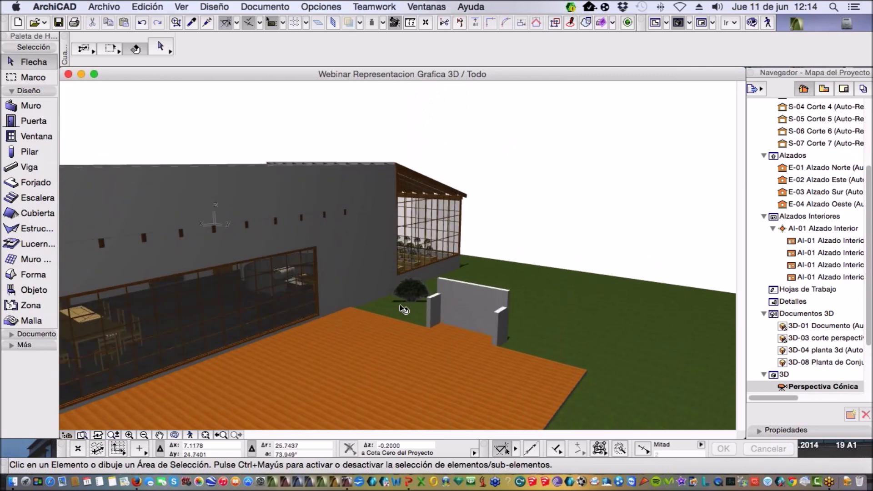
On the ground floor plan, examine the Jardín 18 library objects Contenedor Tierra, Hierba Modelo, Hojas Perennes with its 2D representation, and Palmera Modelo
key("F2")
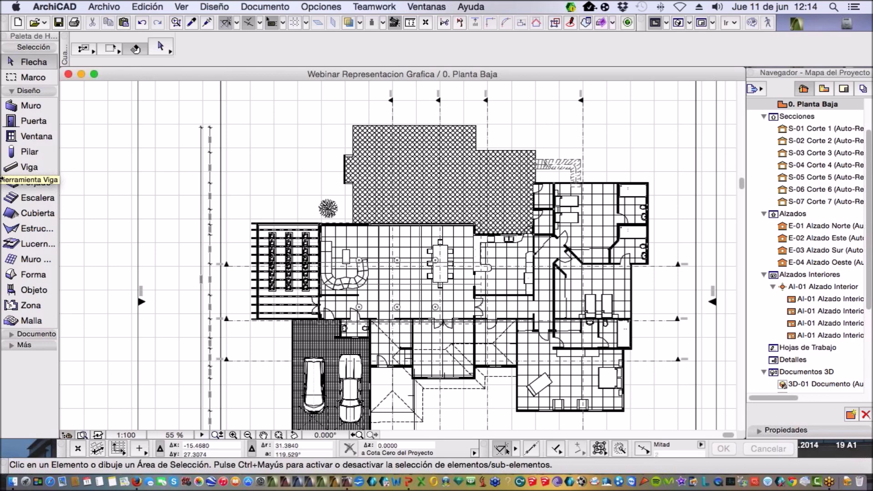
double_click(32, 290)
left_click_drag(405, 79, 405, 94)
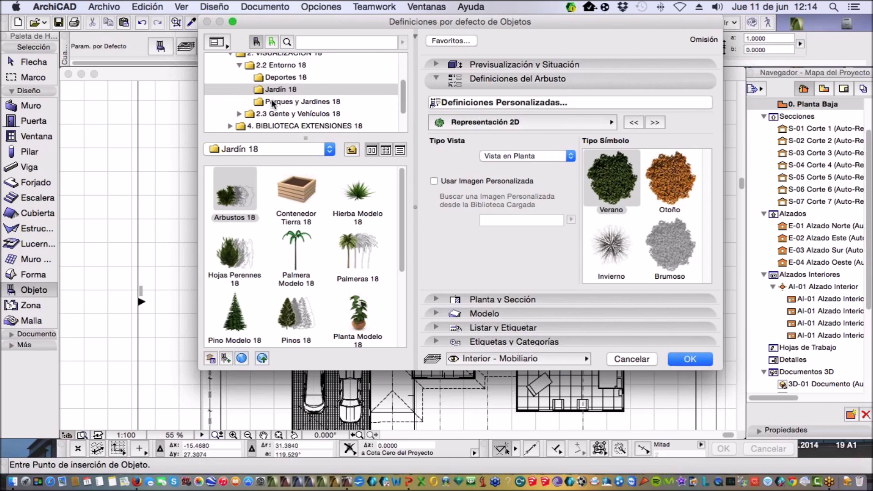
left_click(311, 195)
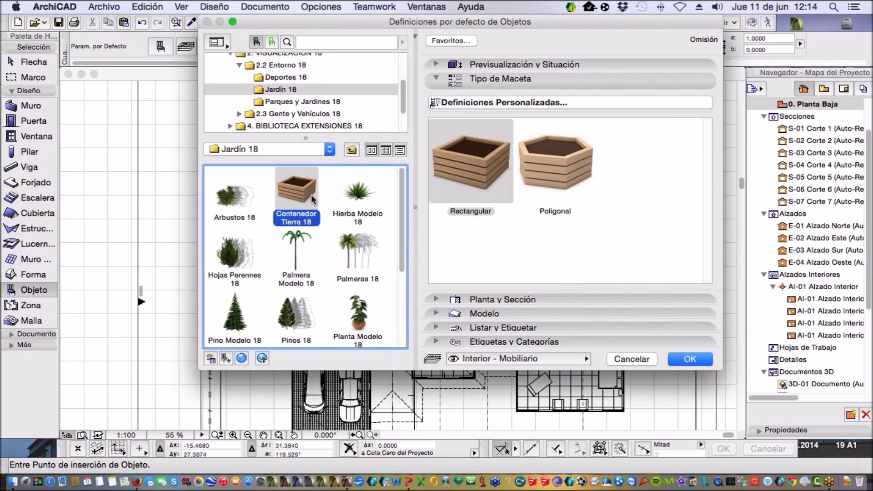
left_click(353, 202)
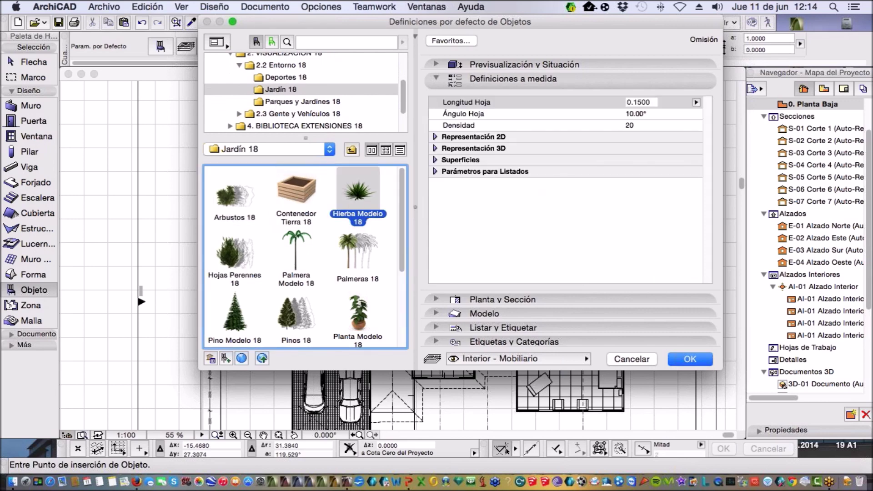
left_click(236, 255)
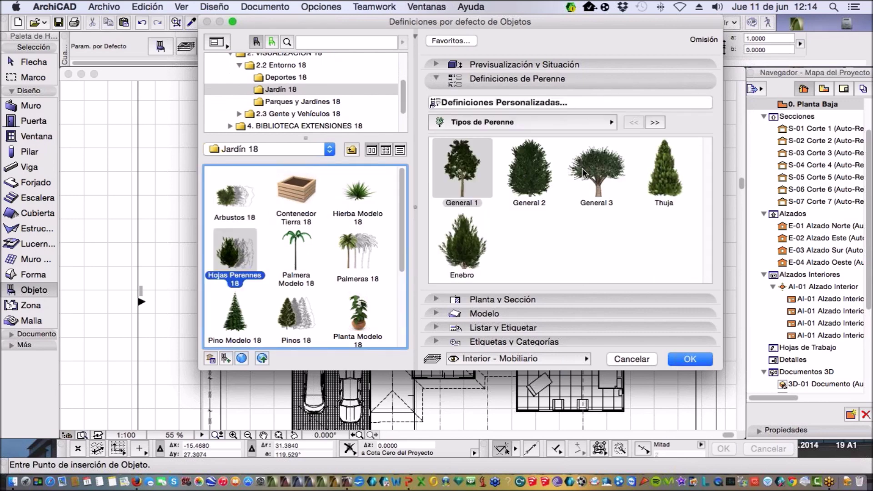
left_click(527, 178)
left_click(611, 122)
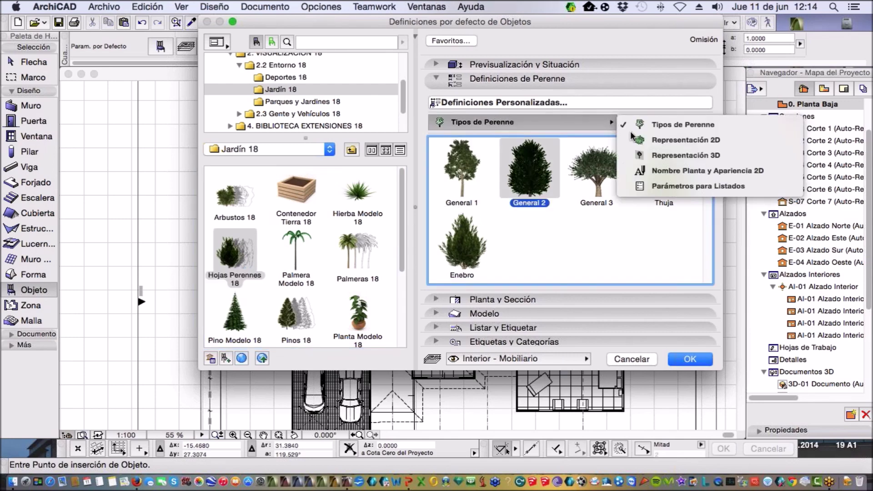
left_click(650, 140)
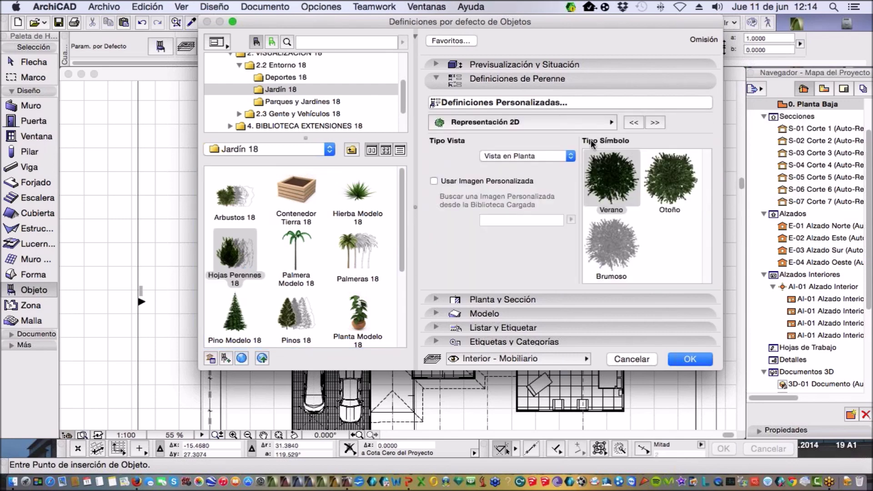
left_click(295, 266)
left_click(535, 102)
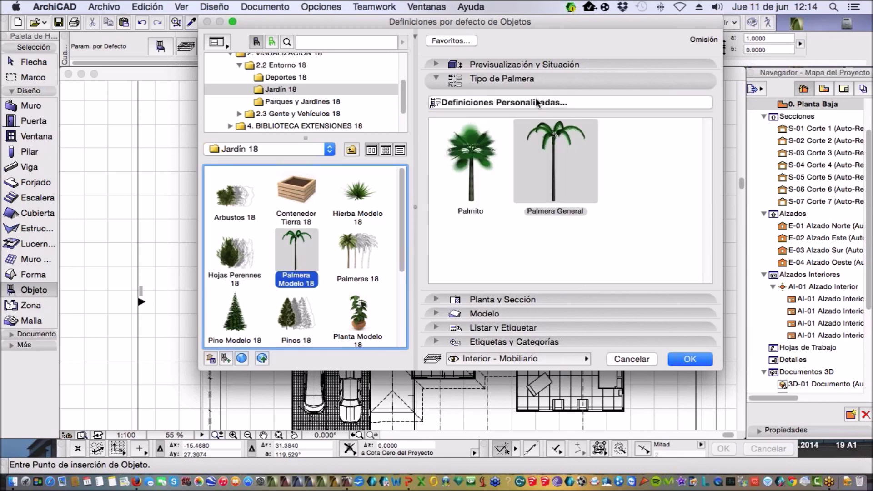
Choose the Palmeras 18 object as the default and set its 2D view type to Vista en Planta Simbólica
left_click(350, 244)
left_click(350, 244)
left_click(602, 121)
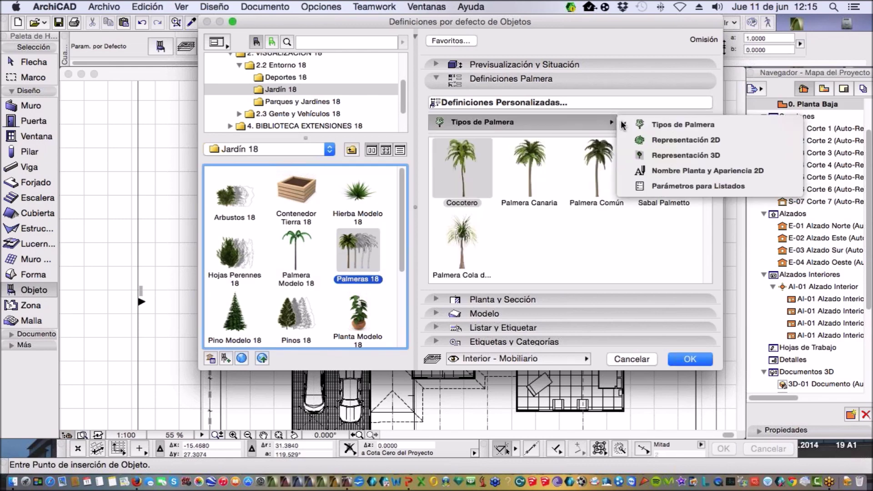
left_click(659, 143)
left_click(555, 156)
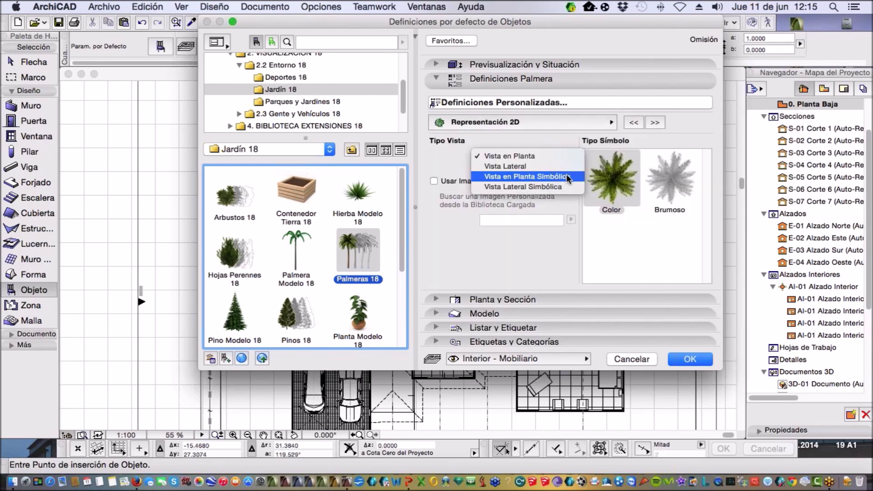
left_click(567, 176)
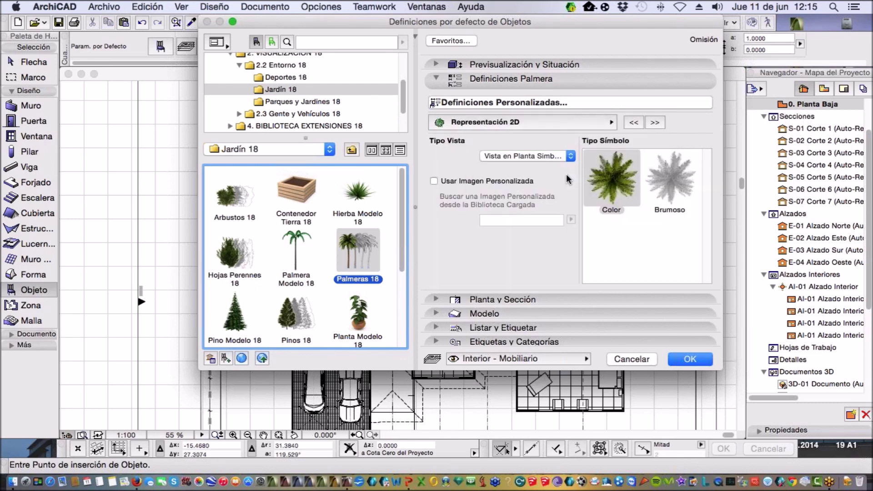
Pick the Tipo 19 symbol for the palm and place it on the plan between the pergola and the terrace, over the shrub
left_click_drag(705, 162, 698, 245)
scroll(696, 244, "down", 4)
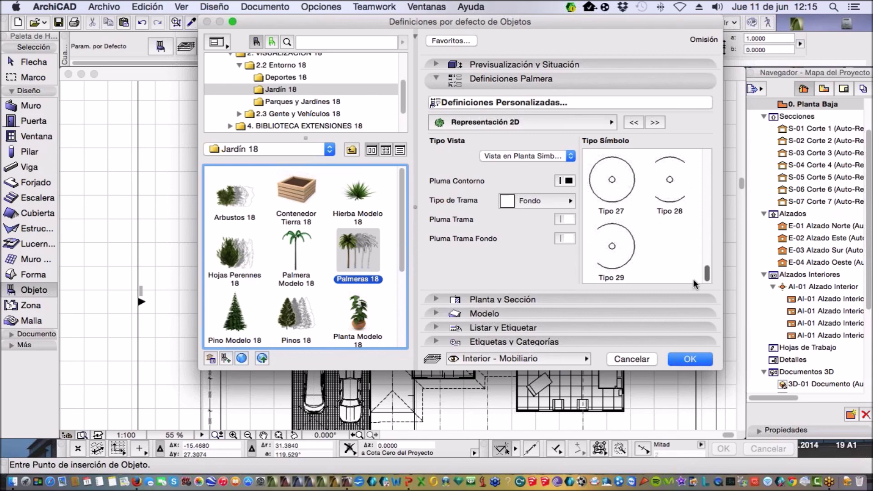
scroll(696, 254, "up", 5)
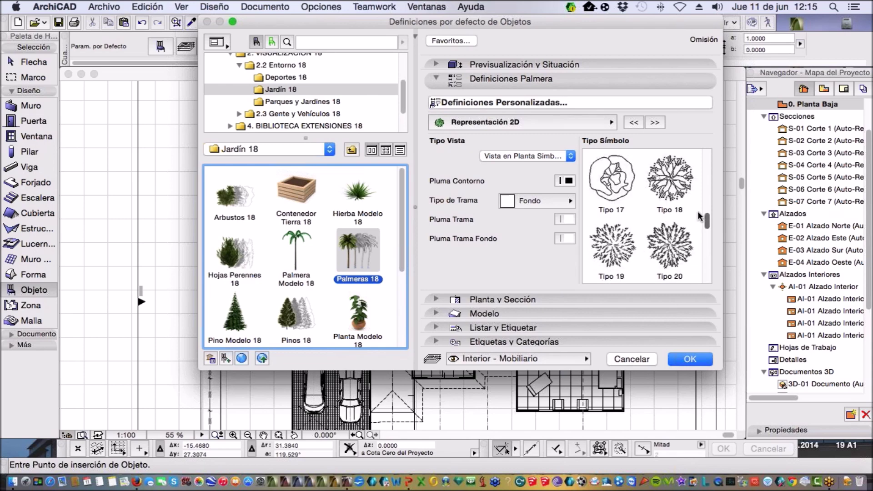
scroll(698, 211, "down", 2)
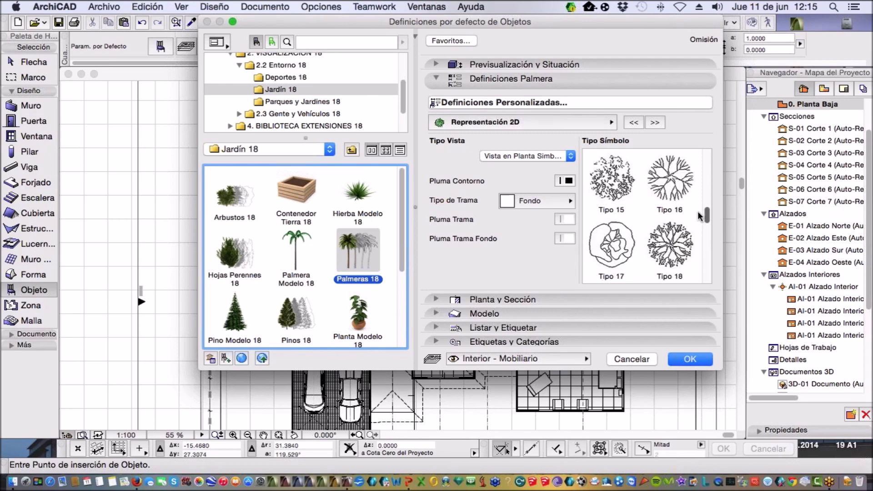
scroll(698, 233, "up", 2)
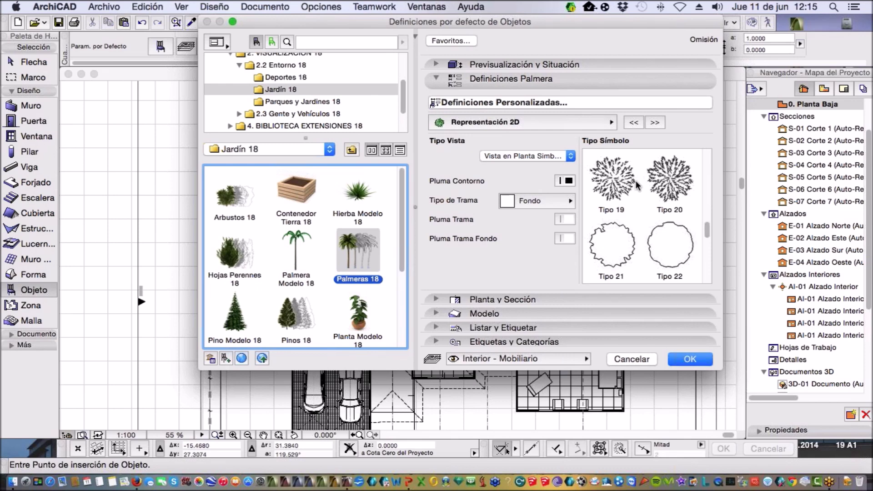
left_click(624, 187)
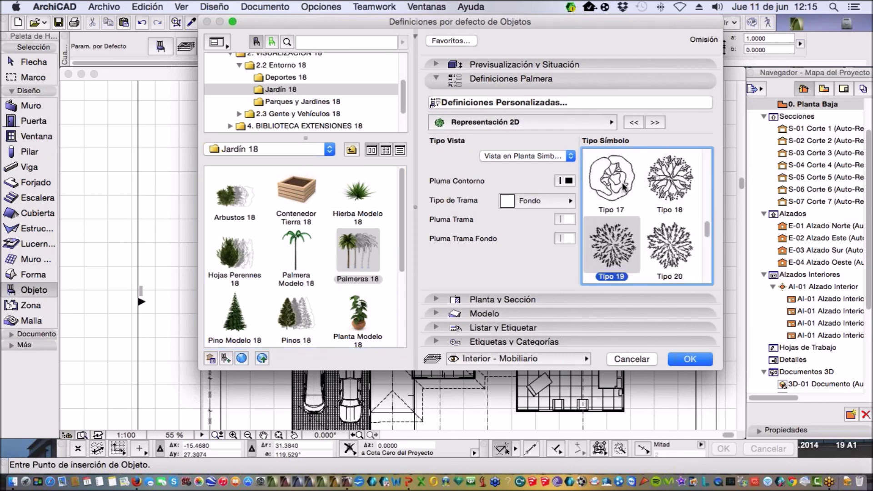
left_click(688, 359)
left_click(296, 193)
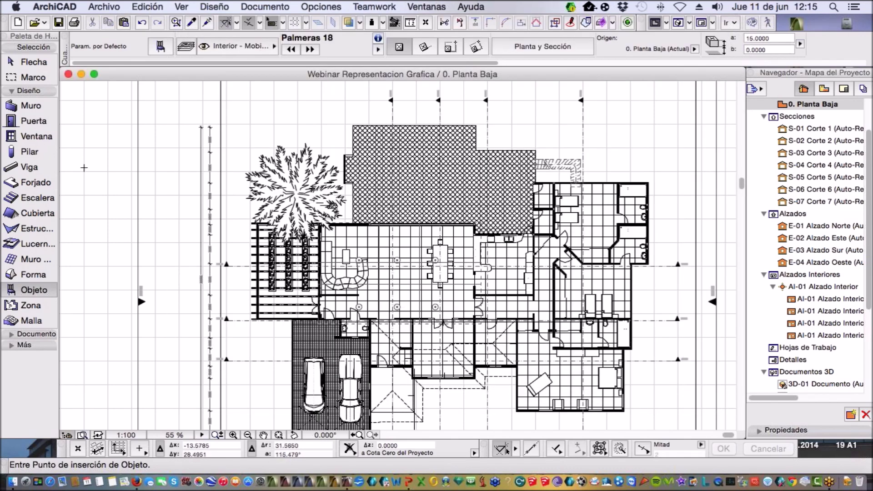
Select the palm on the plan and stretch its symbol inwards to a little over half its original width and depth
left_click(37, 65)
left_click(299, 198)
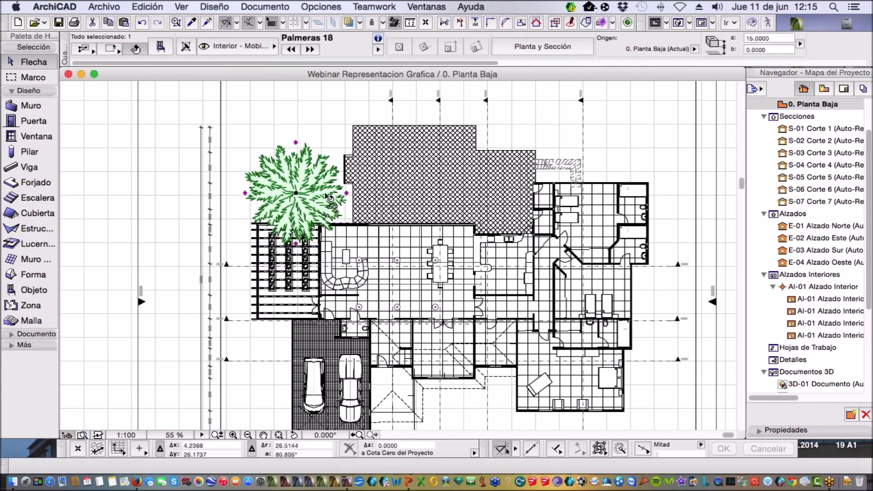
right_click(307, 198)
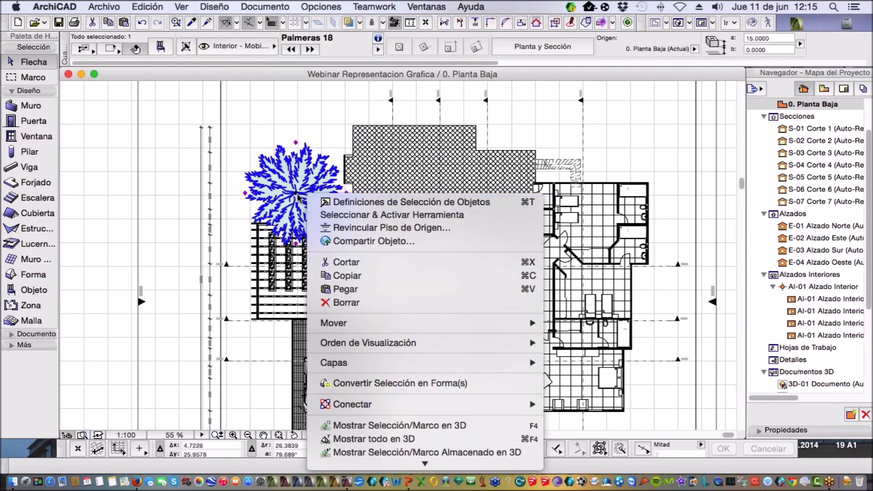
left_click(346, 198)
left_click(346, 194)
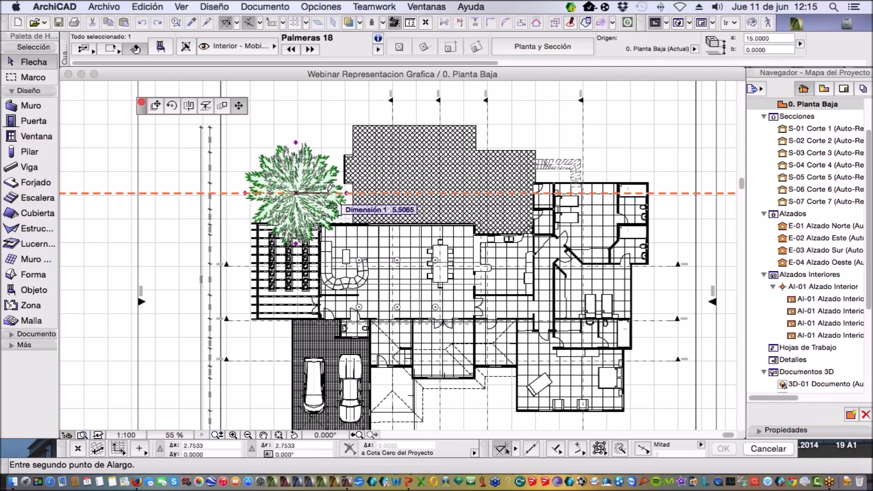
left_click(324, 190)
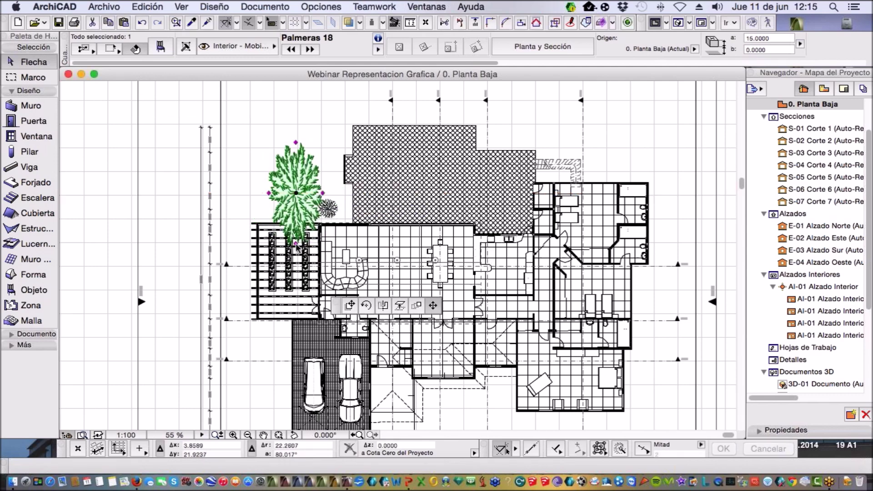
left_click(299, 224)
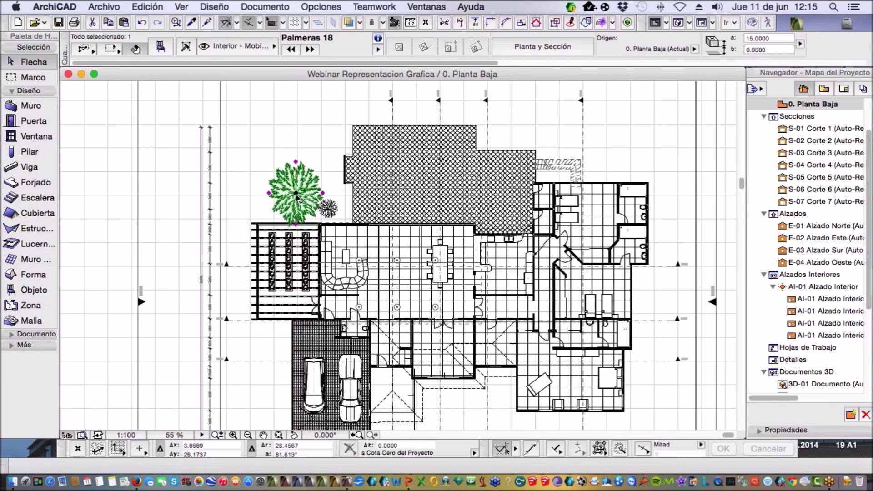
Move the palm away from the shrub, up and left into the open garden, and view it beside the house in 3D
left_click(296, 195)
left_click(257, 165)
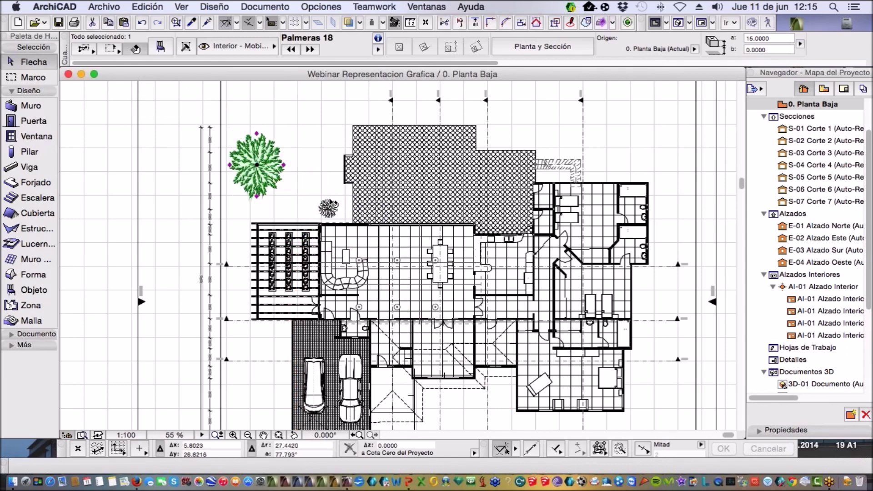
left_click(285, 214)
scroll(319, 237, "down", 4)
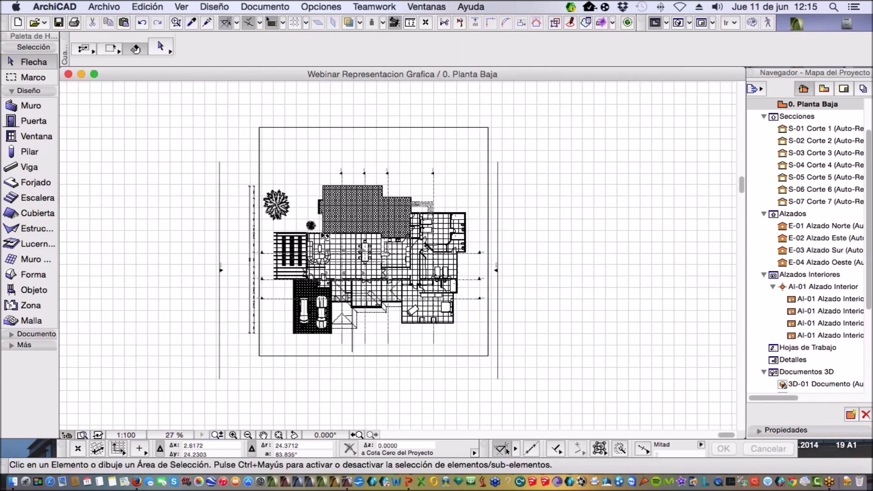
key("F3")
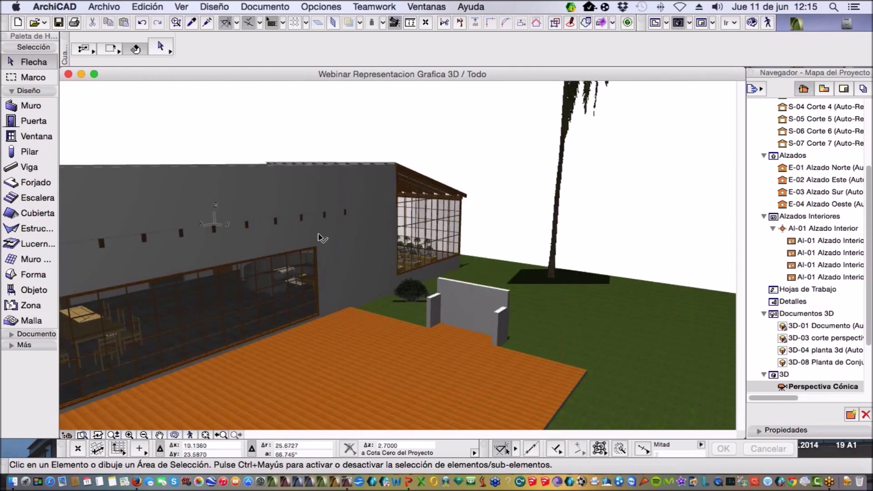
left_click_drag(366, 332, 359, 304)
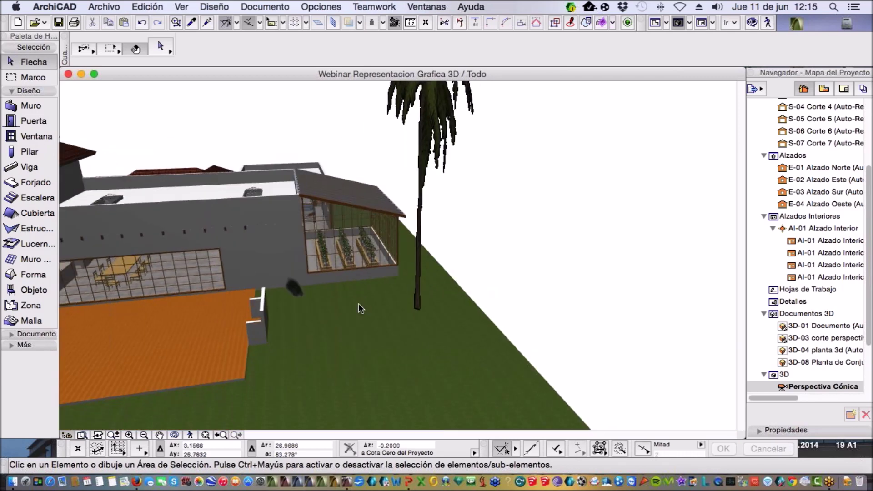
Return to the ground floor plan and examine the palm, the shrub, the garage cars and the rest of the house
key("F2")
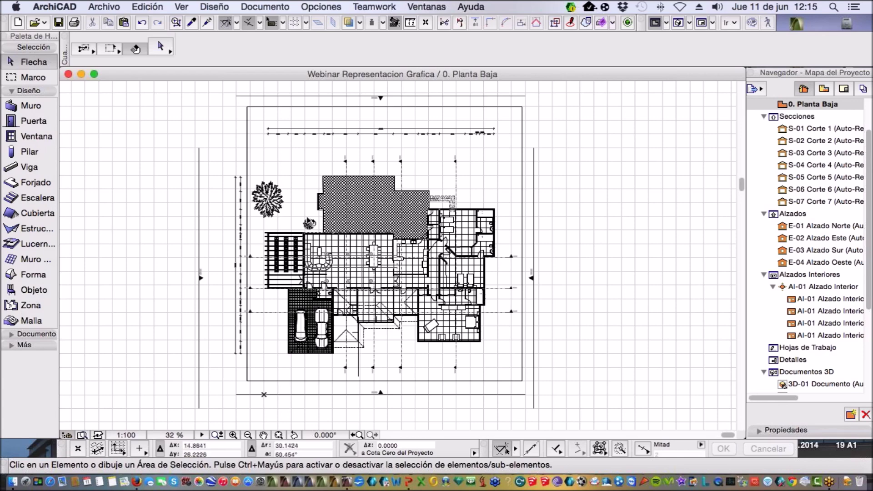
scroll(359, 240, "up", 3)
scroll(359, 241, "right", 3)
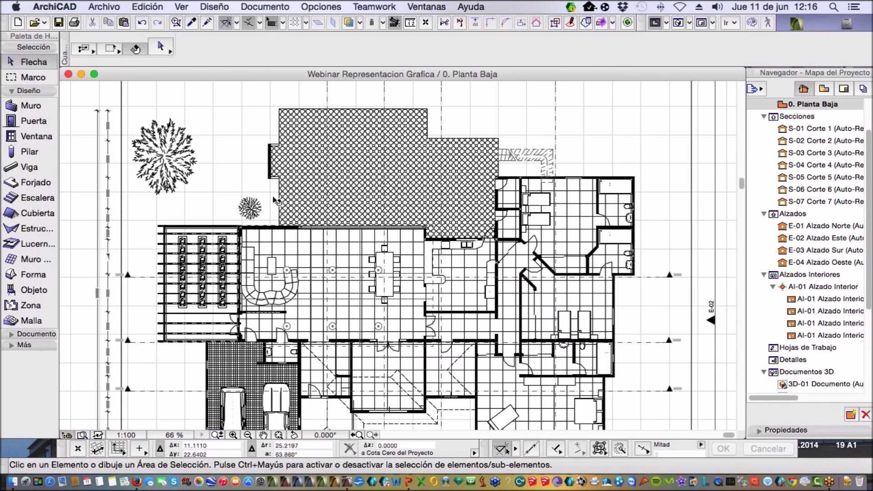
scroll(282, 175, "down", 3)
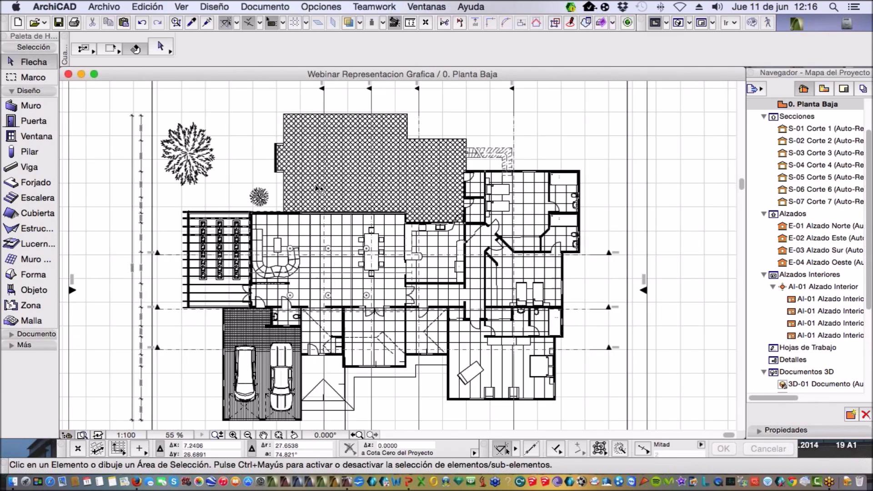
scroll(313, 281, "up", 3)
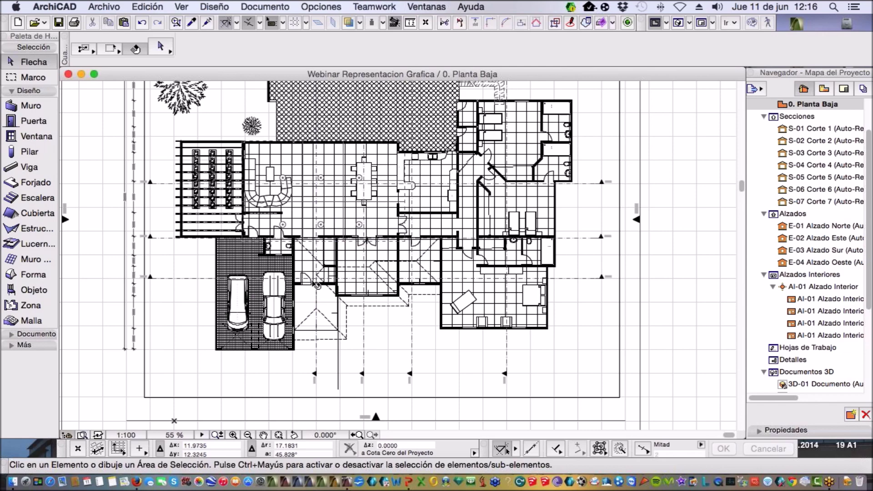
scroll(357, 324, "down", 5)
scroll(356, 323, "up", 6)
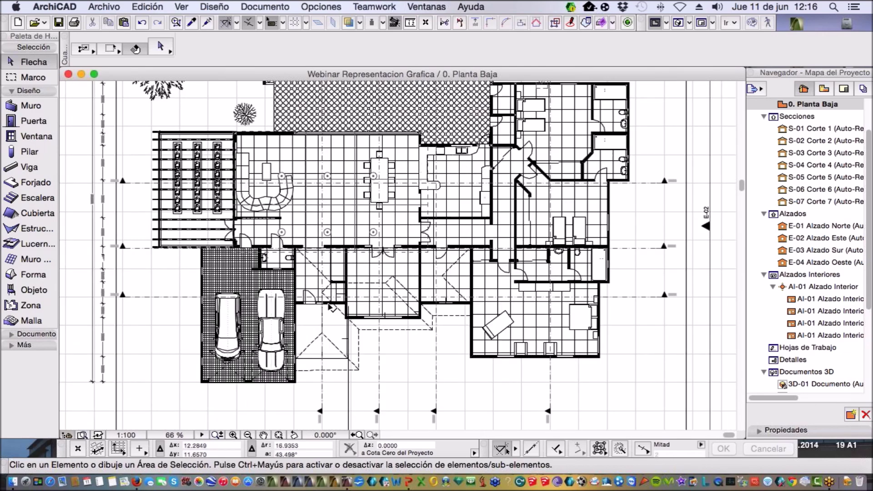
scroll(331, 307, "down", 2)
scroll(330, 308, "down", 1)
scroll(331, 309, "up", 1)
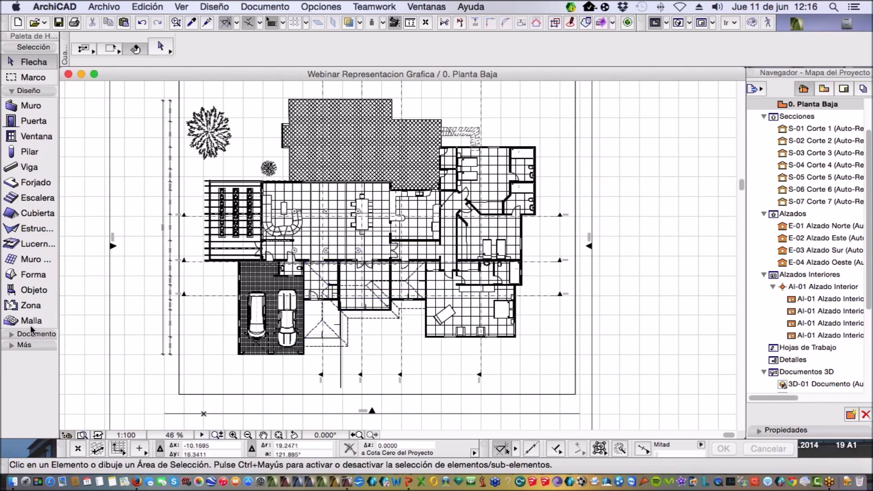
Open the default object settings and browse the 3D car models in the Vehículos 18 folder under 2.3 Gente y Vehículos 18
double_click(42, 291)
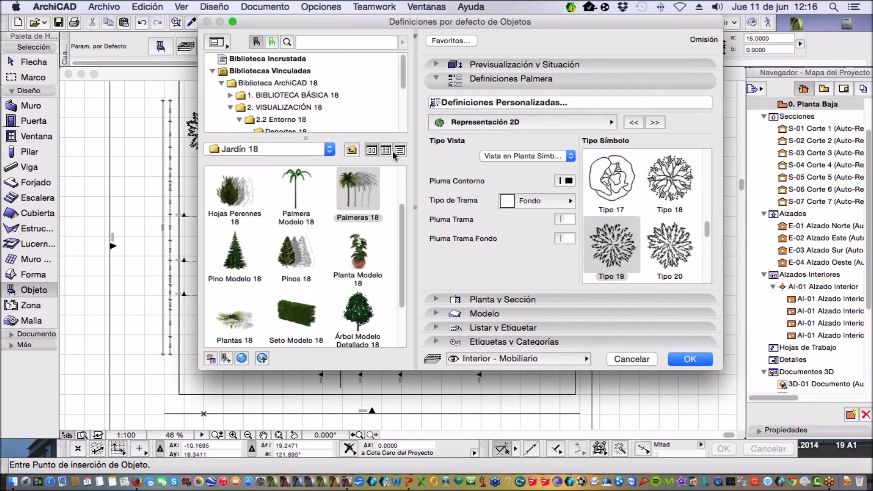
left_click_drag(402, 79, 402, 108)
scroll(402, 108, "down", 1)
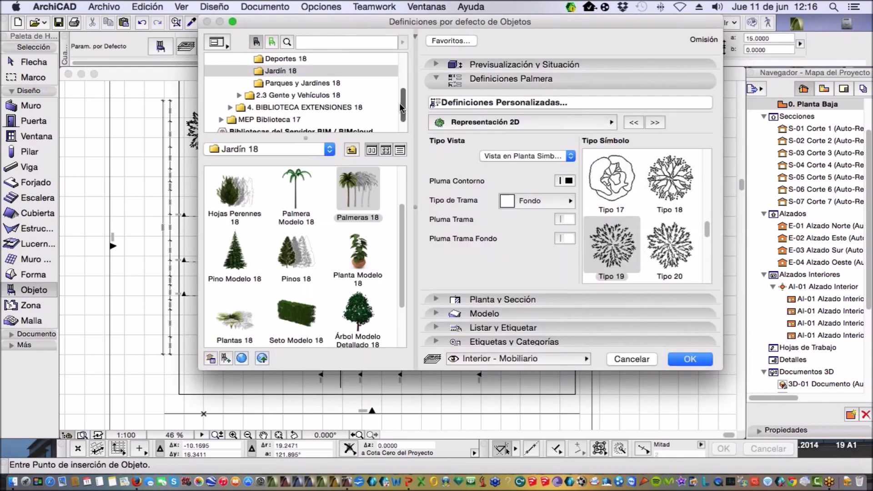
scroll(402, 107, "up", 2)
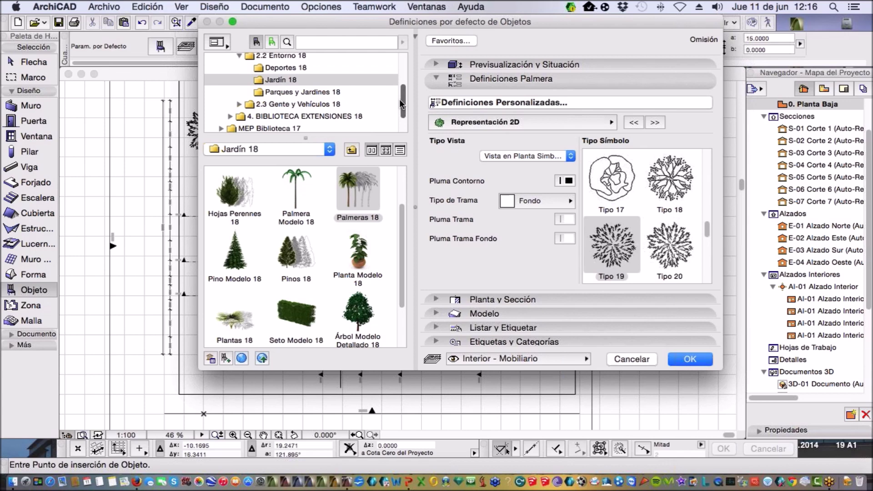
left_click(240, 109)
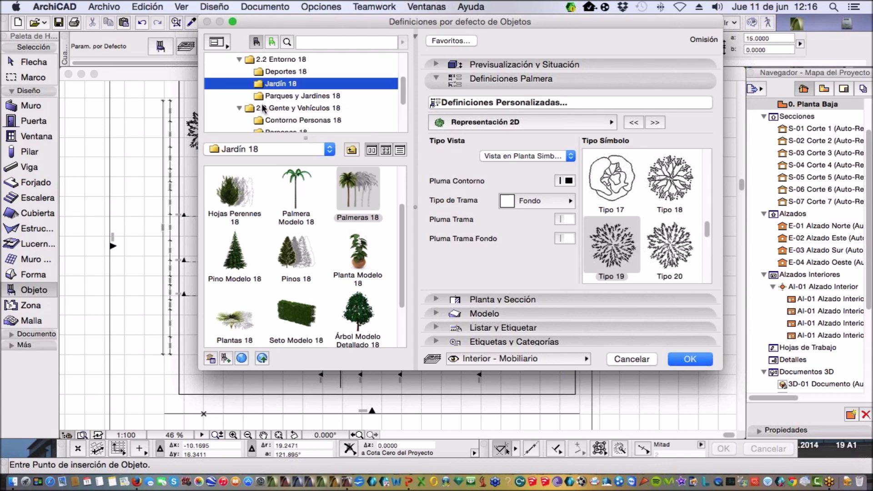
scroll(306, 106, "down", 2)
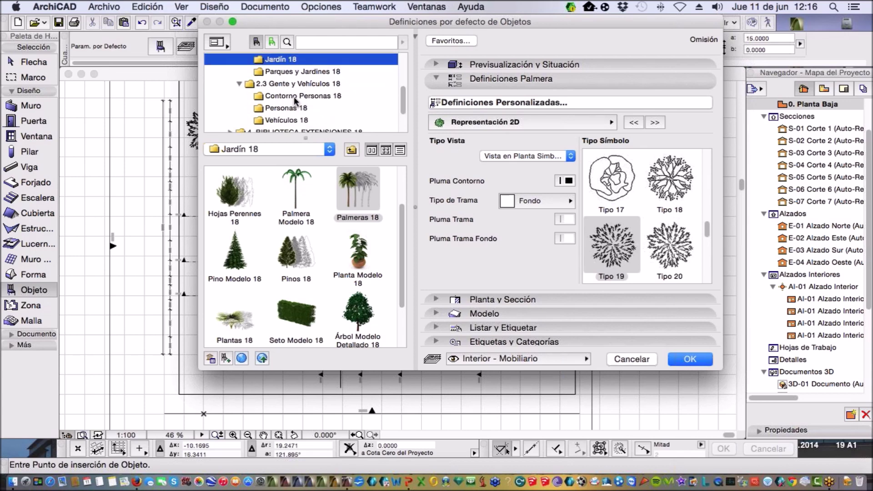
left_click(294, 97)
left_click(290, 121)
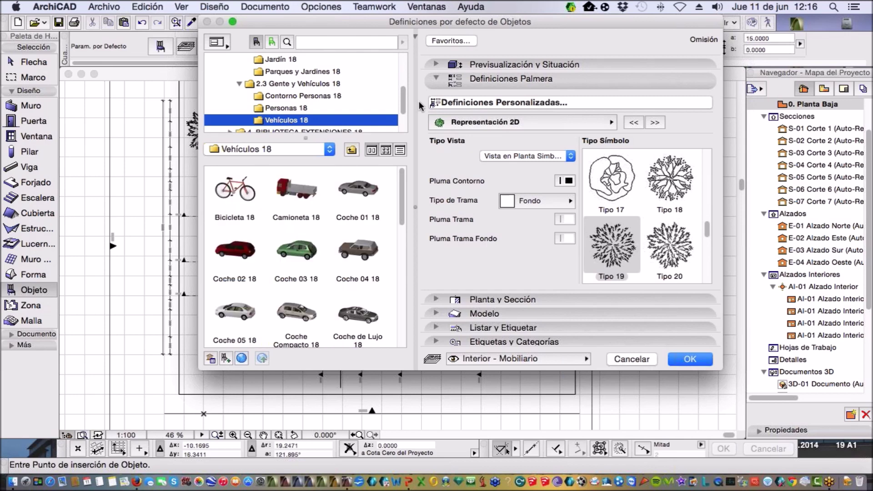
Find the Símbolos Vehículos 18 folder within 1.7 Elementos 2D 18 of the basic library
mouse_move(402, 101)
left_mouse_down()
mouse_move(402, 109)
mouse_move(406, 69)
mouse_move(400, 85)
left_mouse_up()
left_click(231, 72)
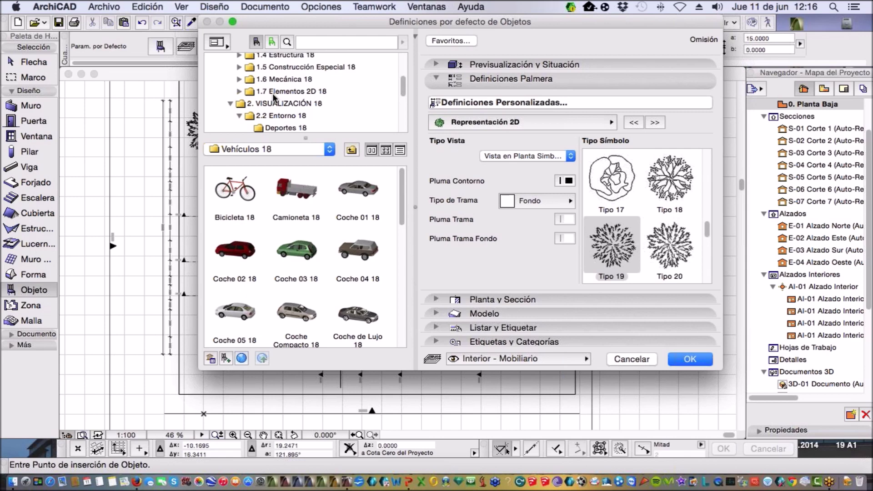
left_click(246, 92)
left_click(240, 92)
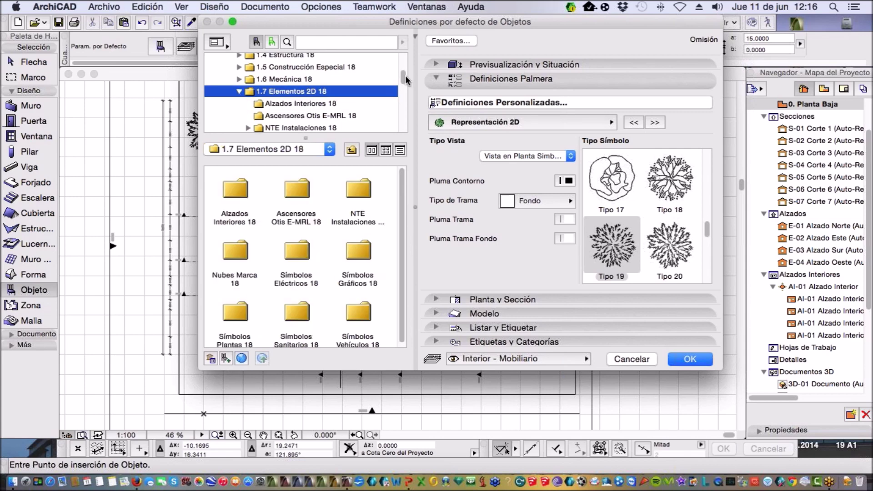
scroll(406, 80, "down", 8)
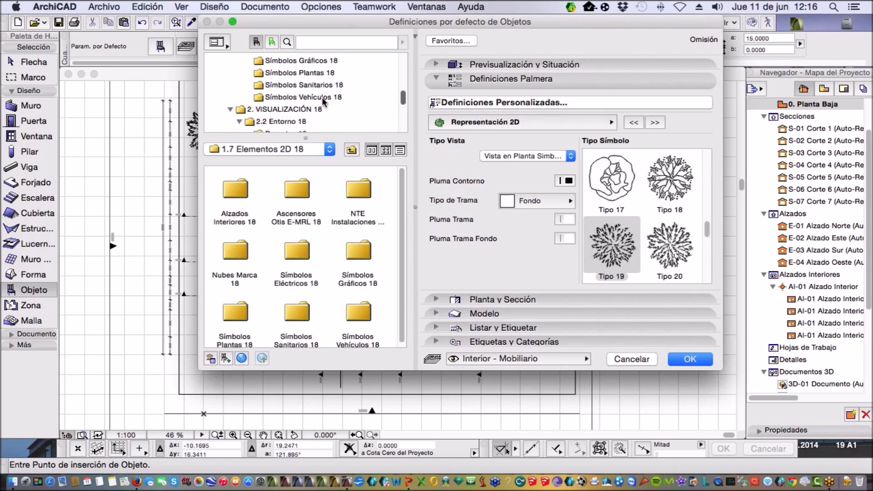
left_click(314, 97)
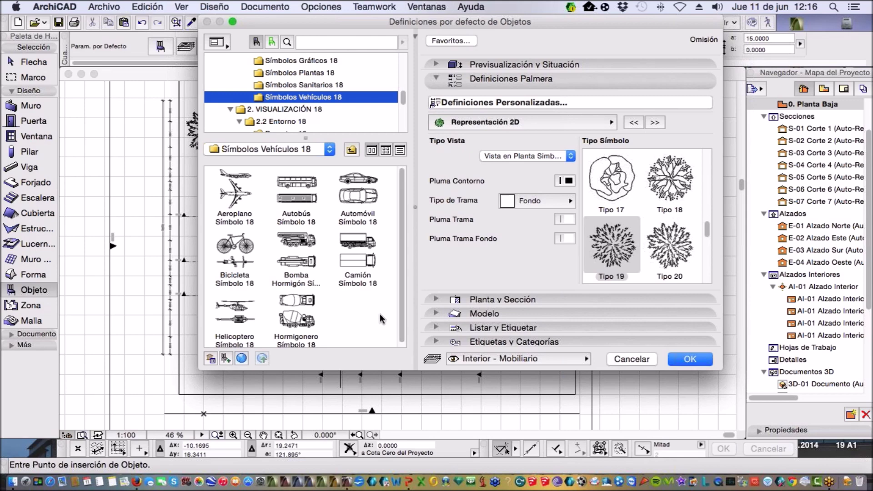
Compare the Automóvil Símbolo 18 styles and set Estilo 1 as the default object
left_click(364, 200)
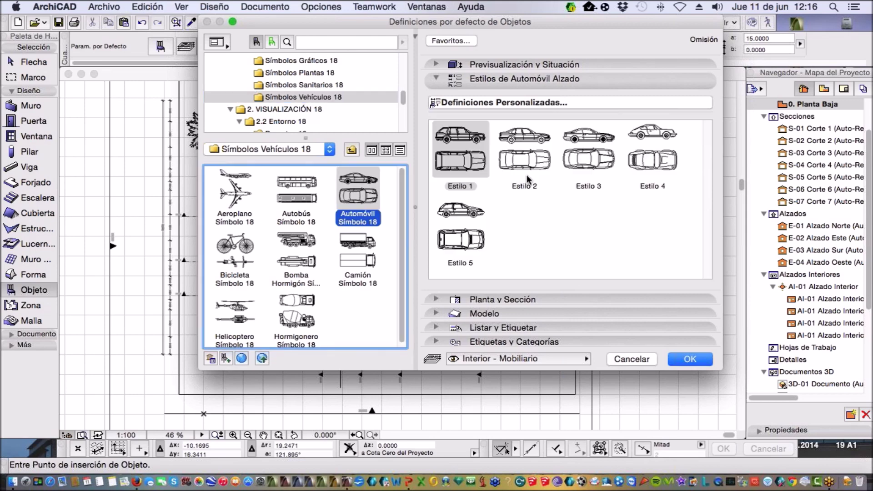
left_click(537, 166)
left_click(588, 159)
left_click(662, 161)
left_click(589, 159)
left_click(525, 159)
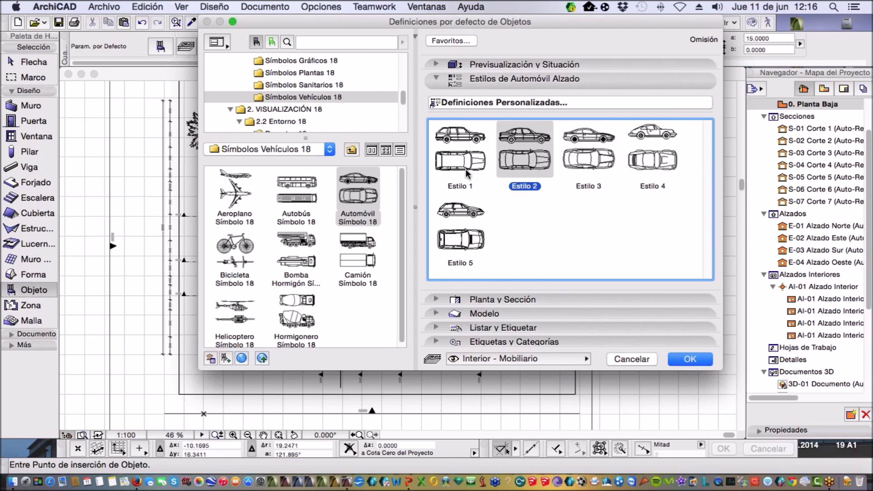
left_click(462, 157)
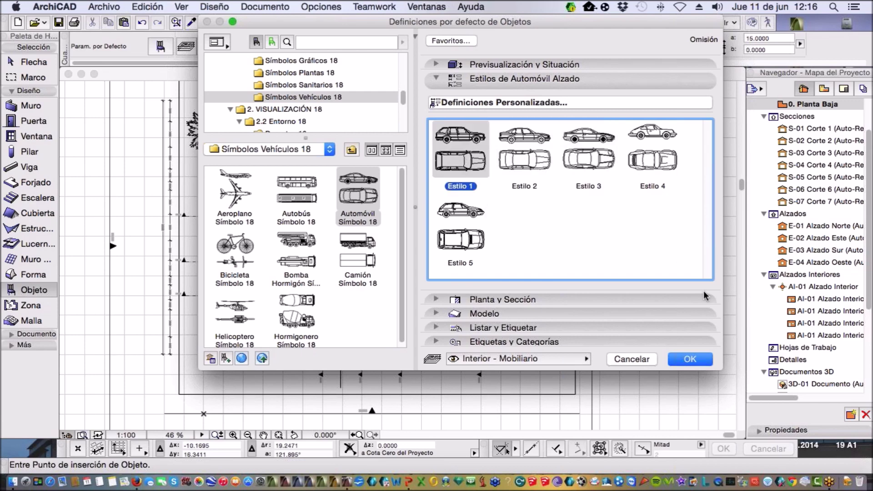
left_click(690, 359)
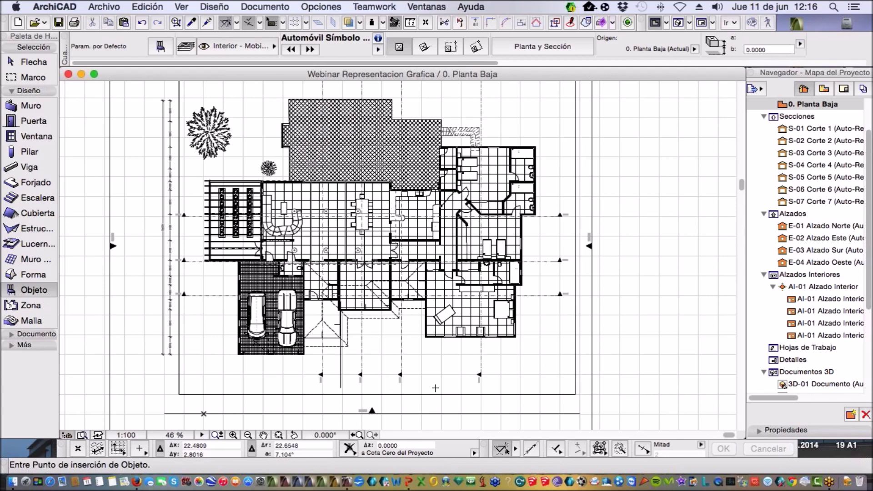
Place the car symbol in the open ground below the house on the plan, near section marker S-05, and inspect it closely
scroll(435, 387, "up", 3)
left_click(413, 350)
scroll(395, 321, "down", 3)
scroll(394, 320, "up", 3)
left_click(36, 64)
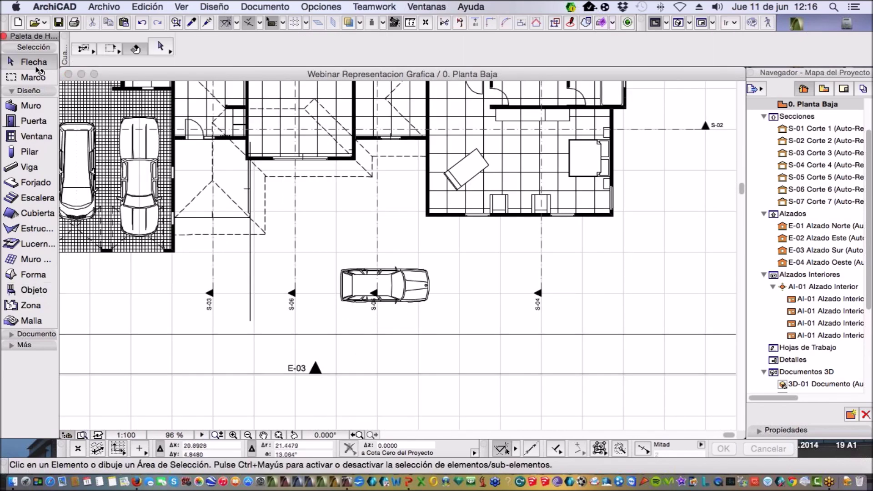
scroll(403, 302, "up", 3)
left_click(407, 287)
key("Escape")
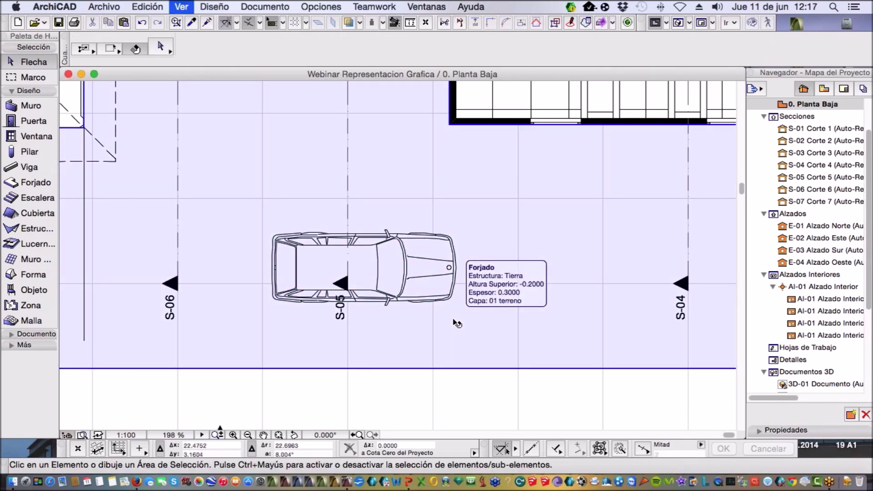
Look around the house in 3D to check for the placed car symbol, and return to the ground floor plan
key("F3")
scroll(455, 324, "down", 10)
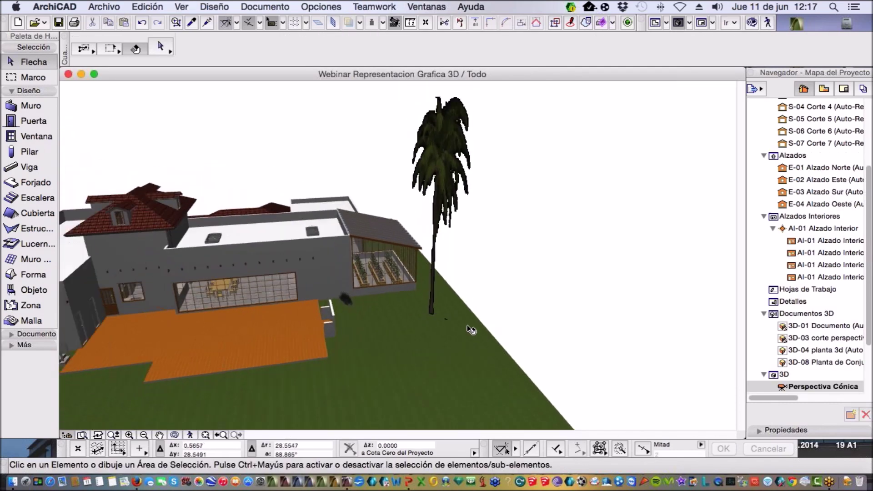
middle_click_drag(305, 337, 504, 296, "shift")
scroll(386, 307, "down", 10)
key("F2")
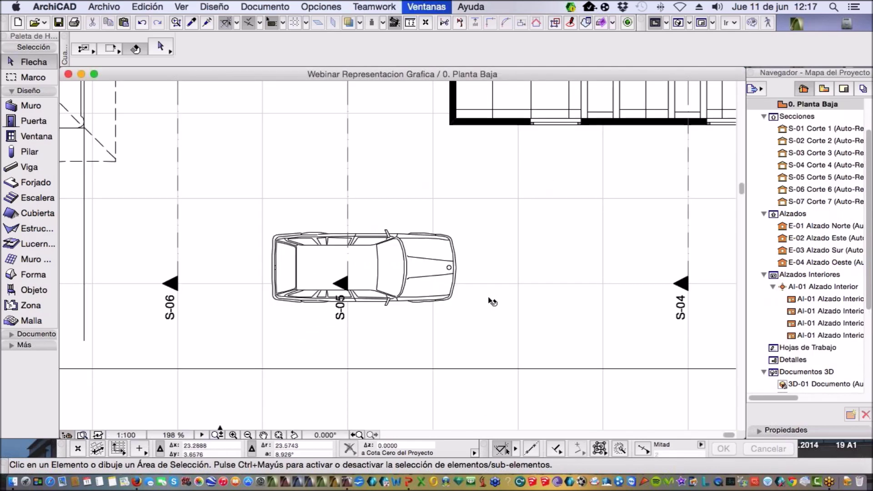
Select the car symbol on the plan and move it across to just below the garage
scroll(419, 321, "down", 5)
scroll(423, 326, "up", 5)
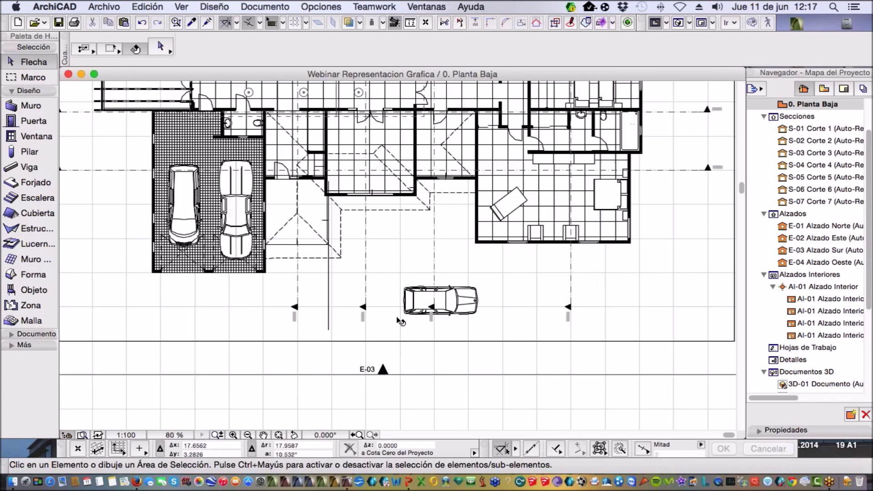
left_click(488, 299)
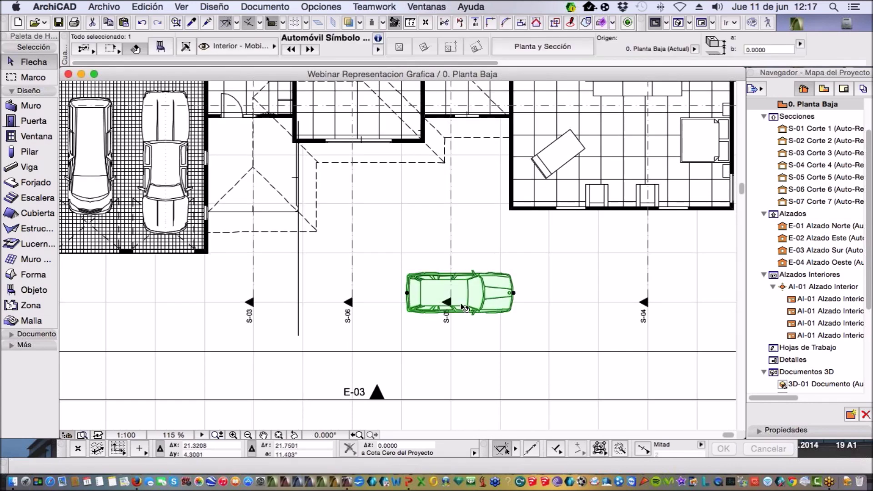
left_click(408, 293)
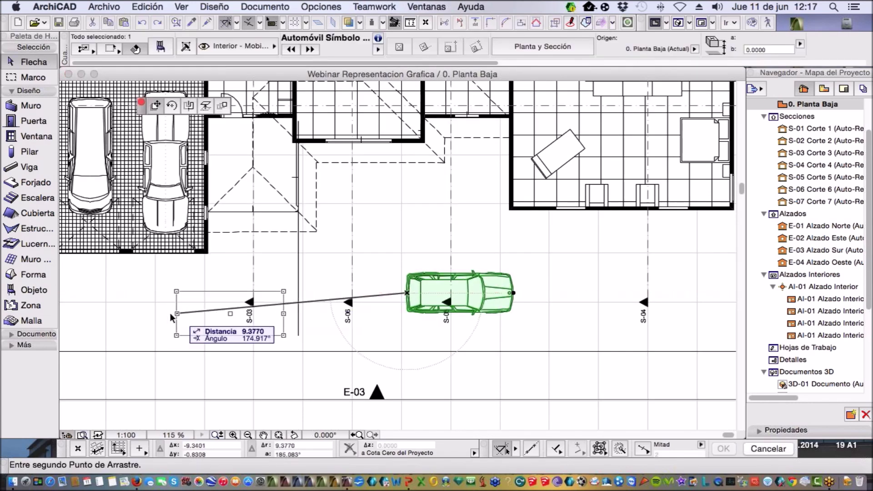
left_click(89, 312)
scroll(392, 320, "down", 5)
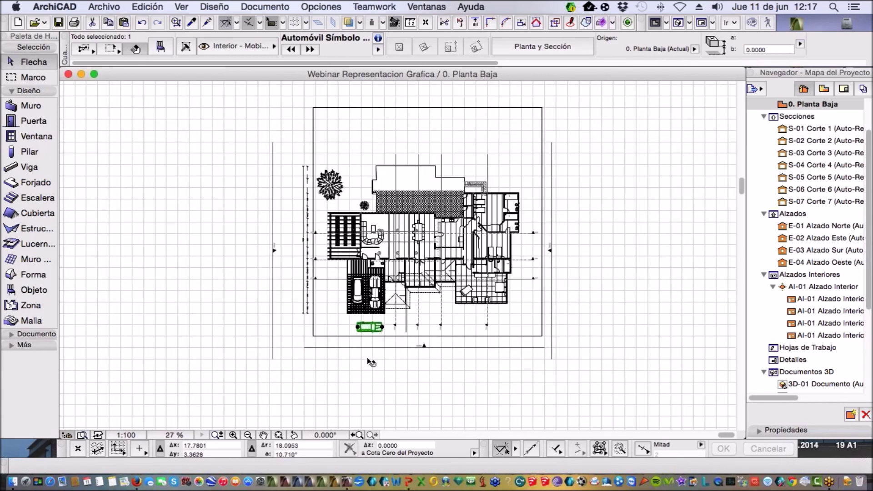
Move the car symbol down from the garage to just outside the plot's lower boundary, and deselect it
scroll(409, 273, "up", 4)
left_click(411, 266)
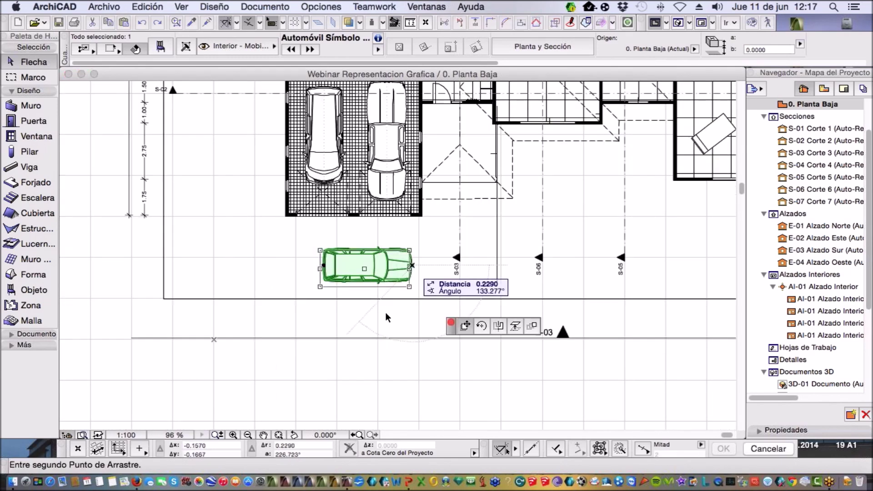
left_click(400, 320)
scroll(404, 322, "down", 5)
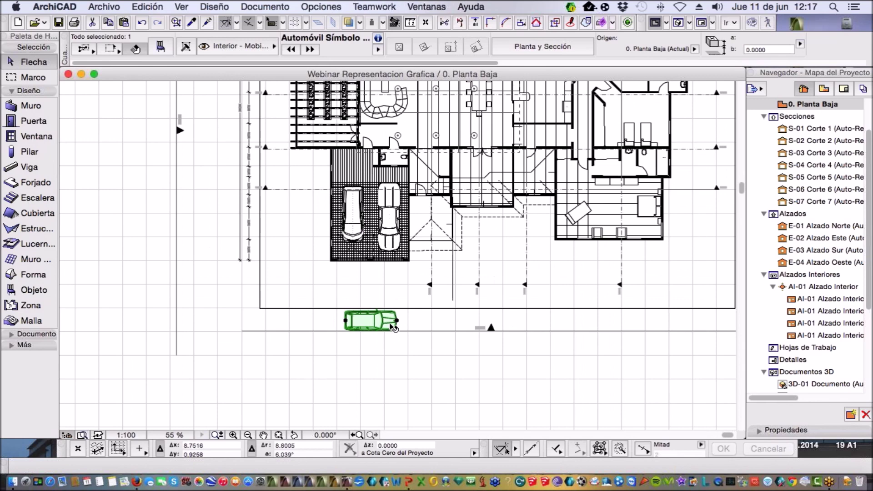
scroll(391, 336, "up", 4)
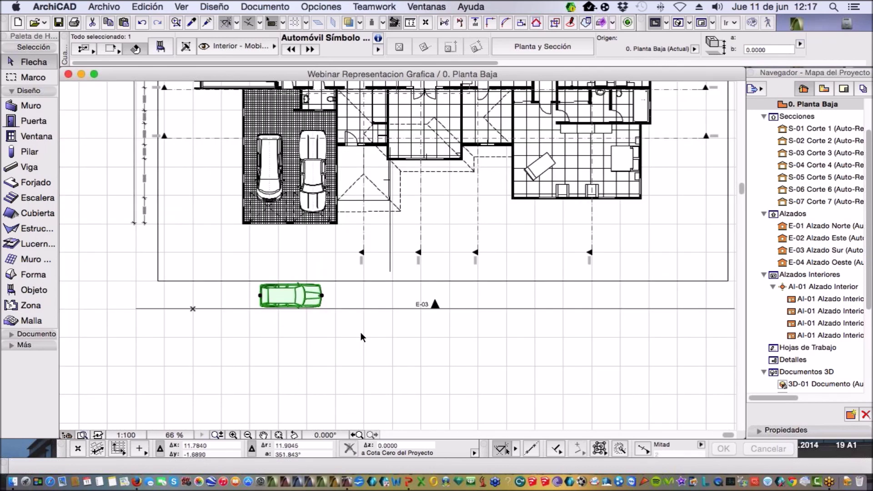
left_click(361, 333)
Review the whole ground floor plan with its car symbol, vegetation and slab fills, up close and from afar
scroll(340, 325, "down", 3)
scroll(340, 324, "up", 2)
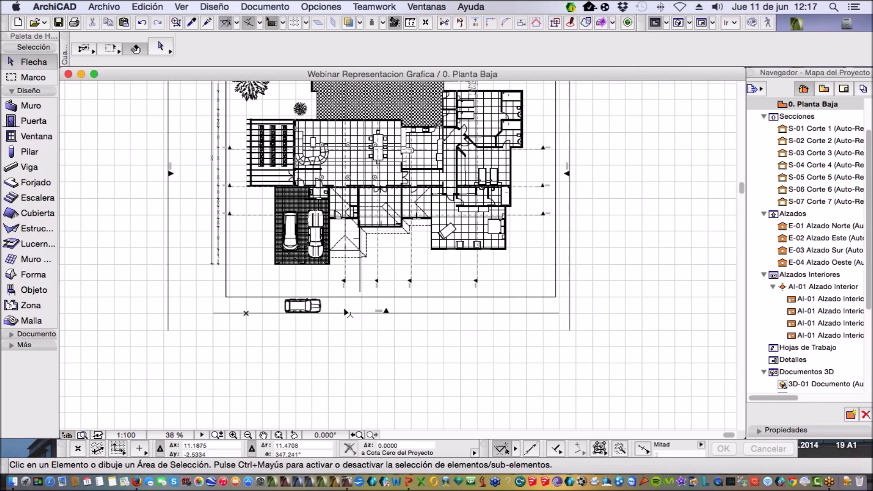
scroll(306, 317, "up", 8)
scroll(307, 318, "down", 7)
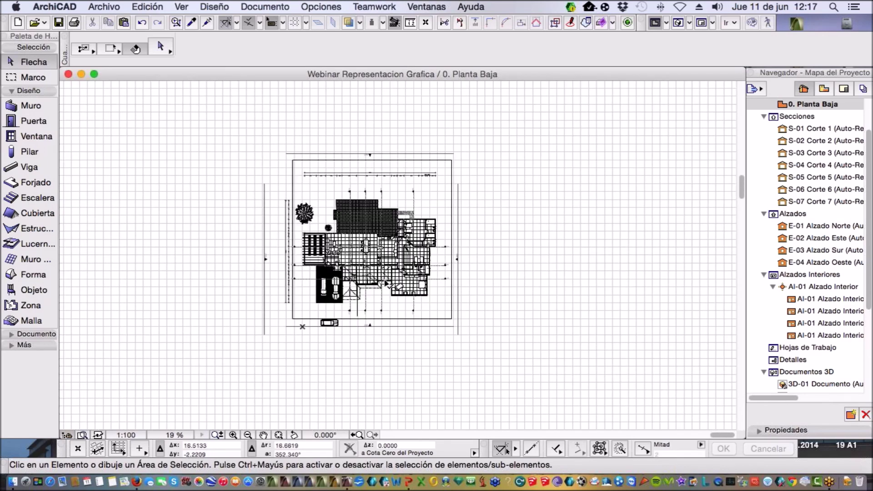
scroll(385, 284, "up", 1)
mouse_move(387, 286)
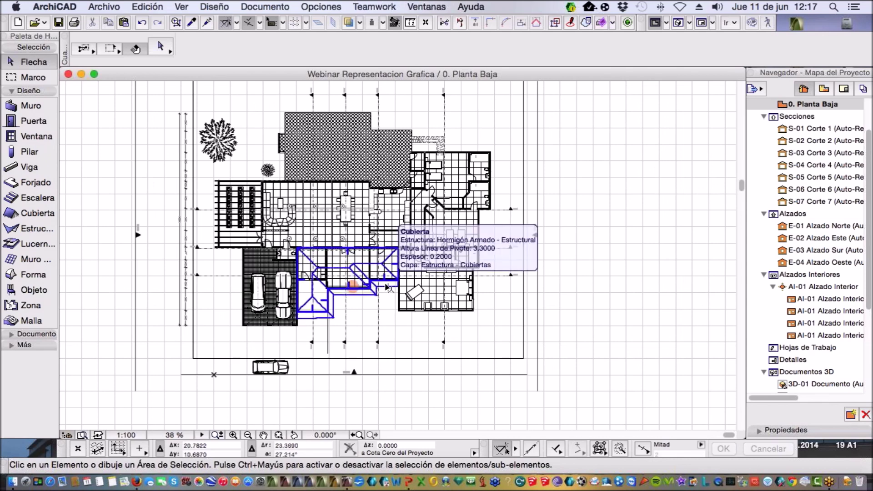
scroll(385, 287, "down", 2)
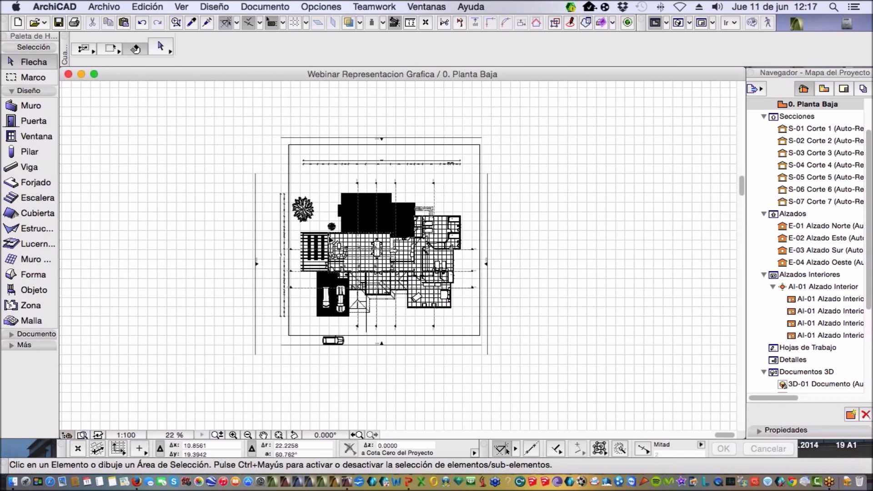
Load the GTCamel6.tif image from the Canal Alpha folder into the Figure tool's default settings
scroll(84, 299, "down", 1)
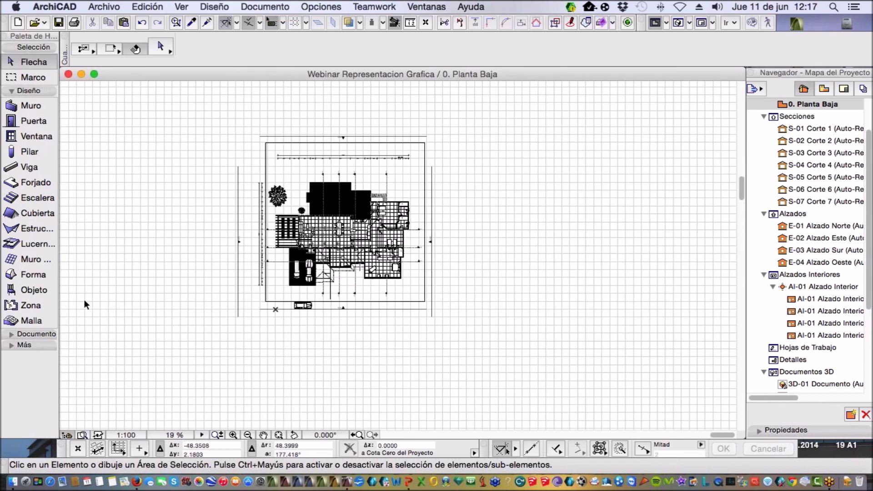
left_click(11, 345)
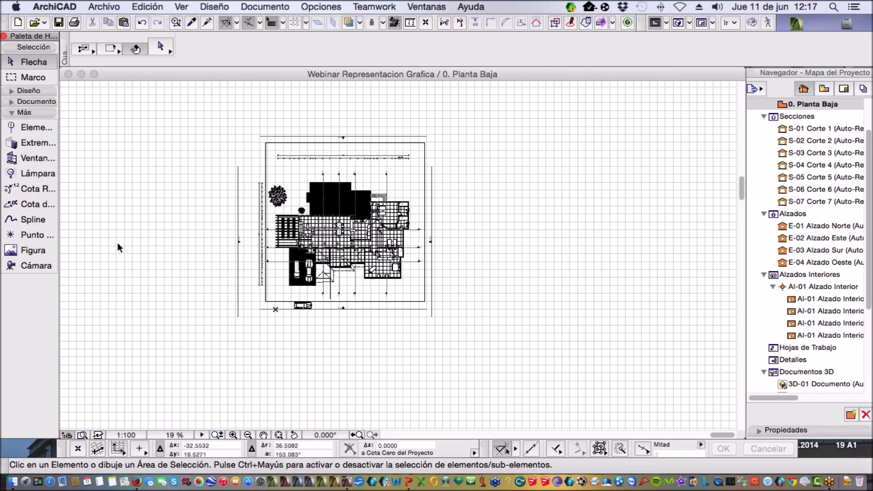
double_click(33, 251)
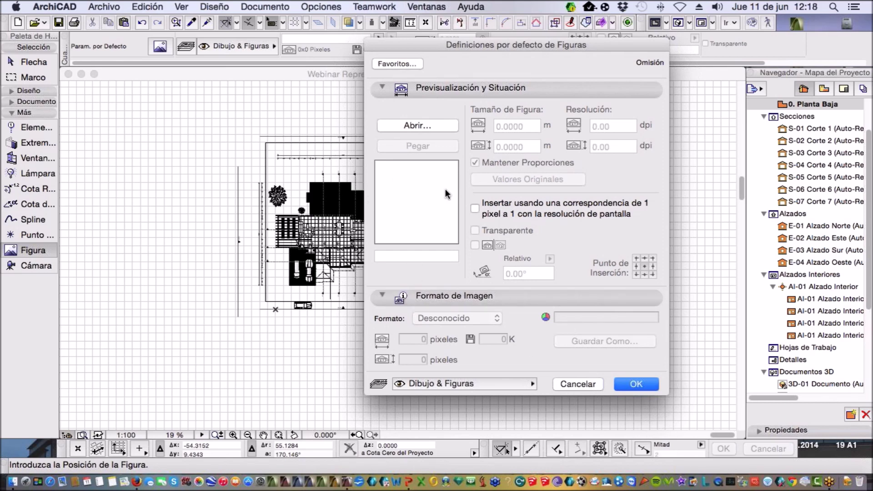
left_click(432, 126)
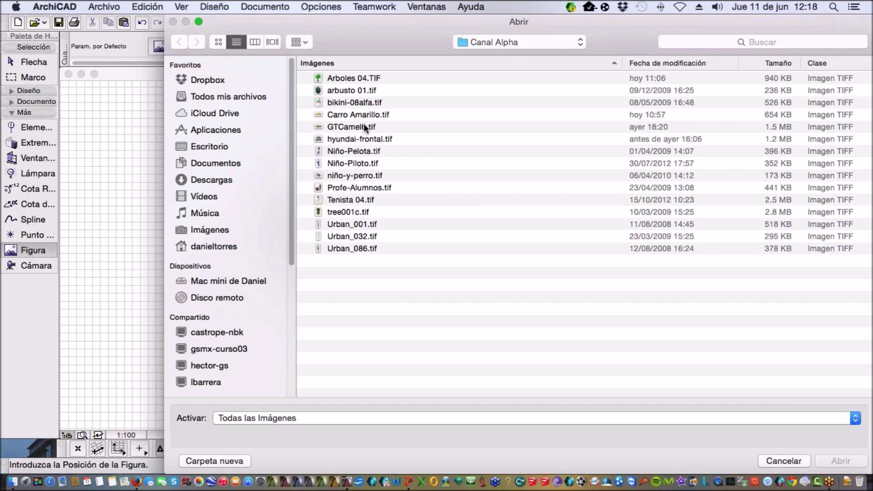
left_click(356, 127)
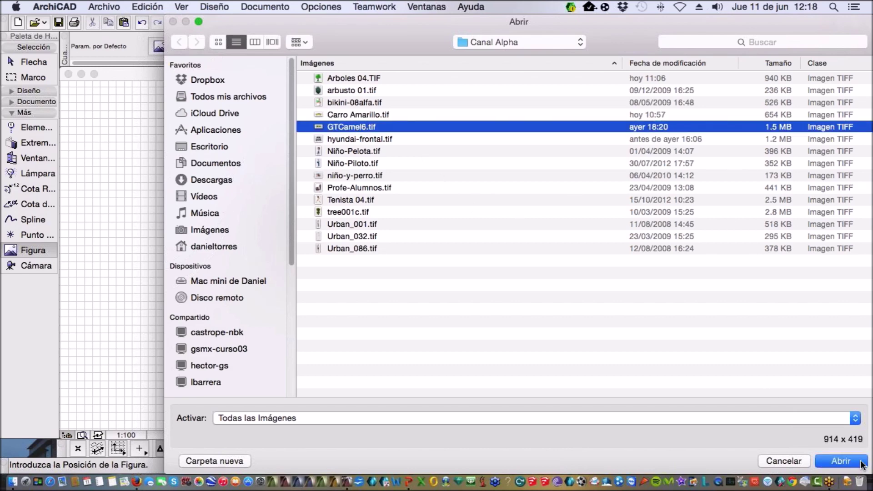
left_click(842, 462)
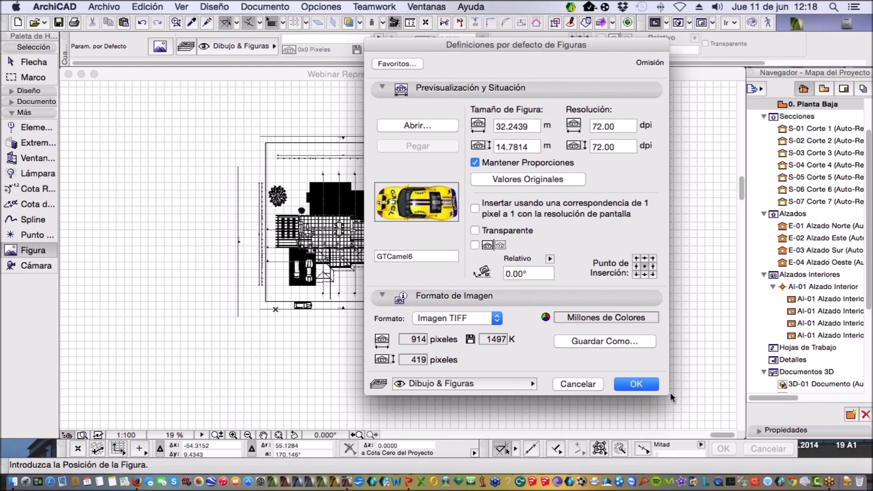
left_click(637, 384)
Place the GTCamel6 car figure on the ground floor plan, near the plot's lower boundary
scroll(358, 292, "up", 3)
scroll(357, 292, "up", 2)
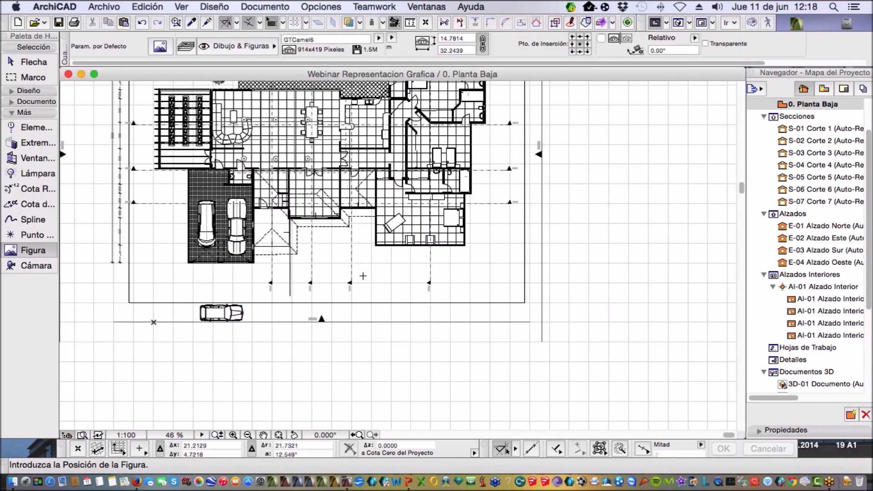
left_click(423, 296)
scroll(423, 297, "down", 5)
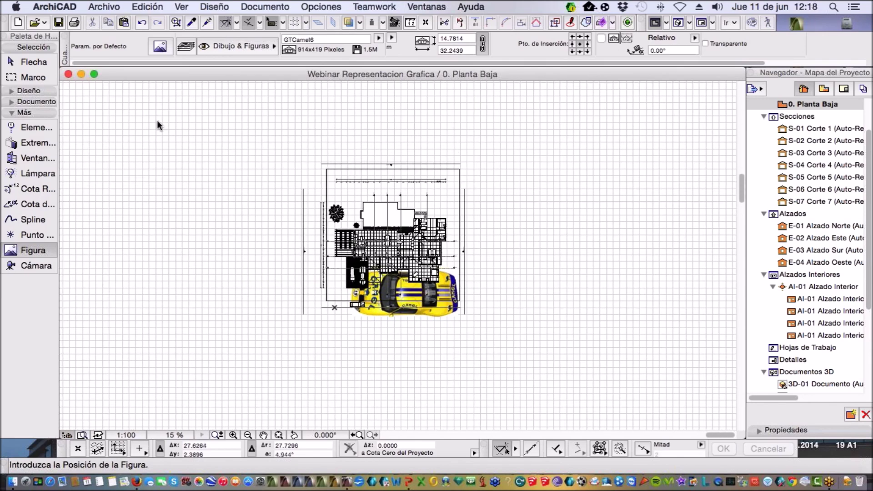
Select the placed car image and move it clear of the house, beyond the plot's lower right corner
left_click(36, 61)
scroll(372, 288, "up", 5)
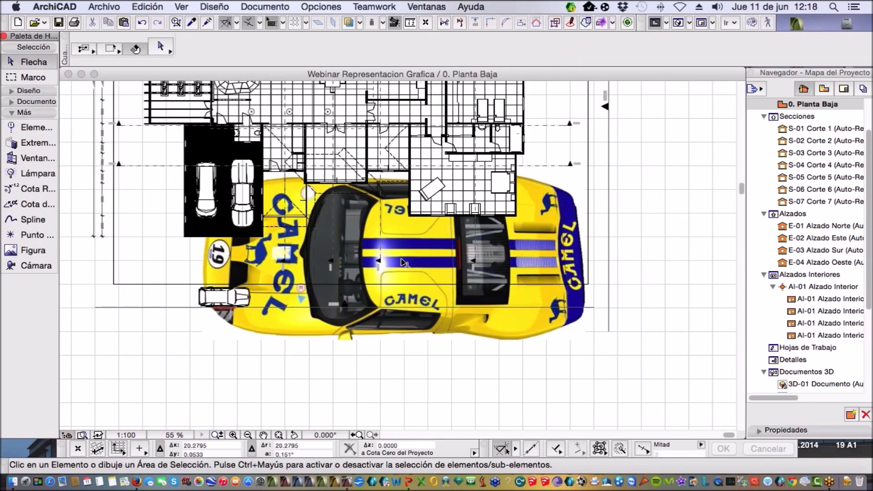
left_click(405, 262)
key("Tab")
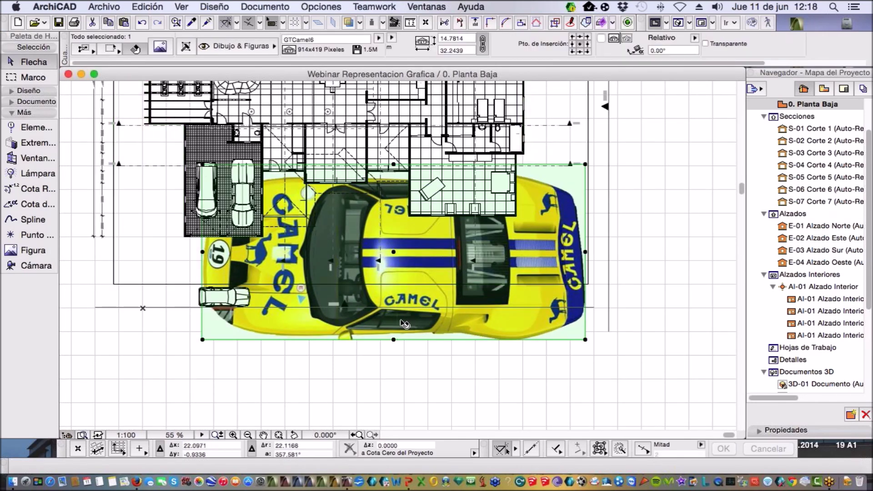
left_click(400, 262)
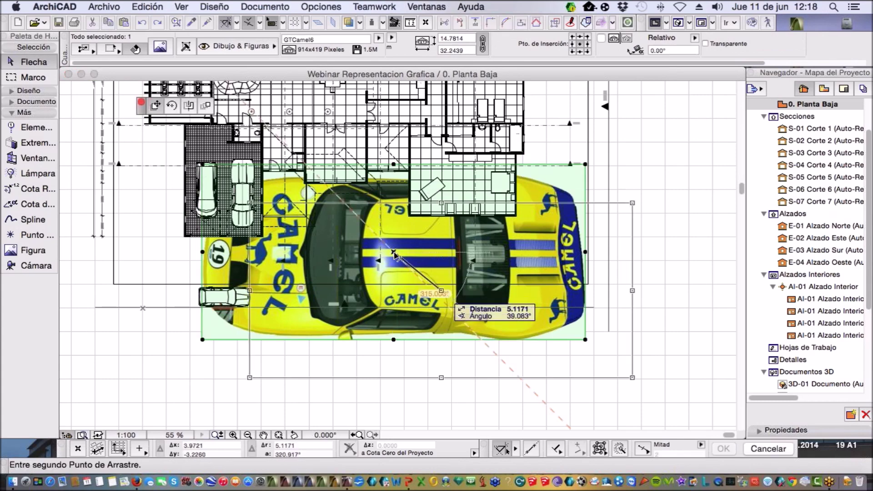
scroll(468, 313, "down", 6)
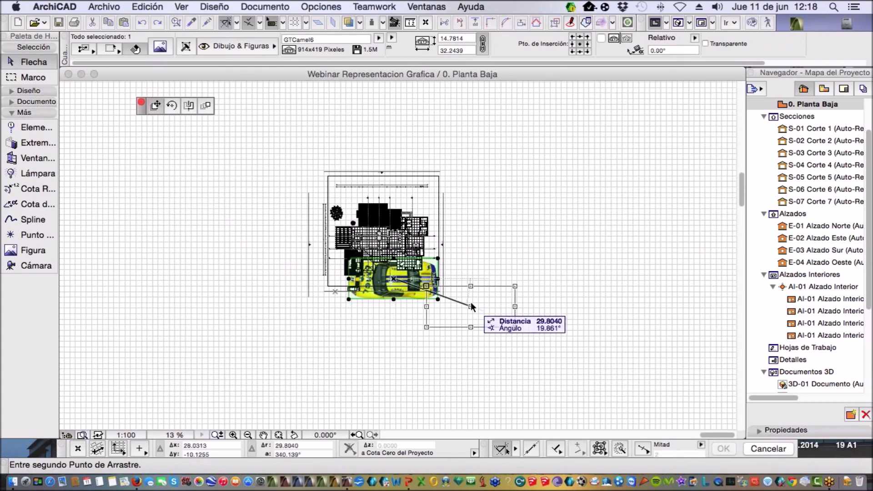
left_click(471, 302)
scroll(459, 321, "up", 3)
scroll(461, 322, "up", 2)
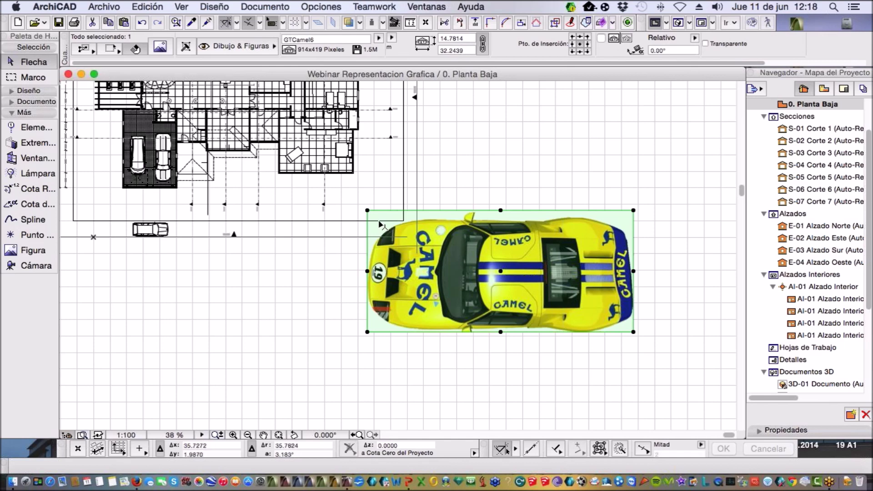
Move the car image back over the lower right part of the plan and bring it to the front of the display order
left_click(501, 271)
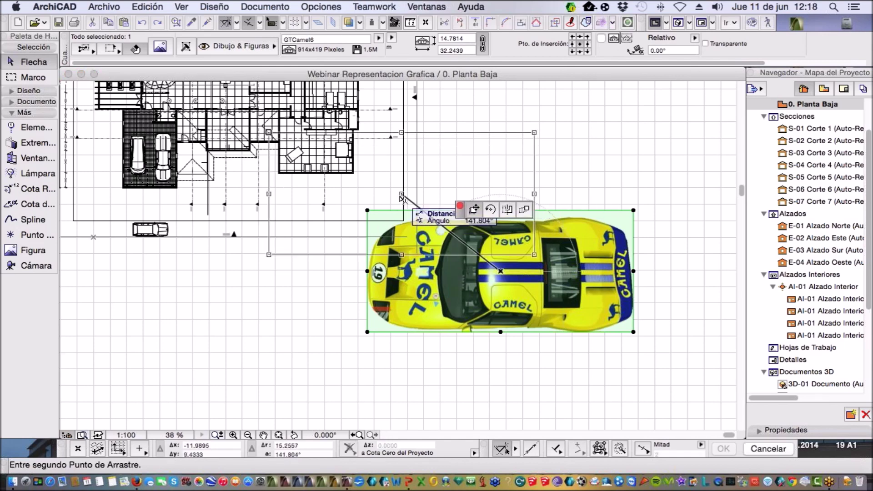
left_click(401, 193)
right_click(578, 248)
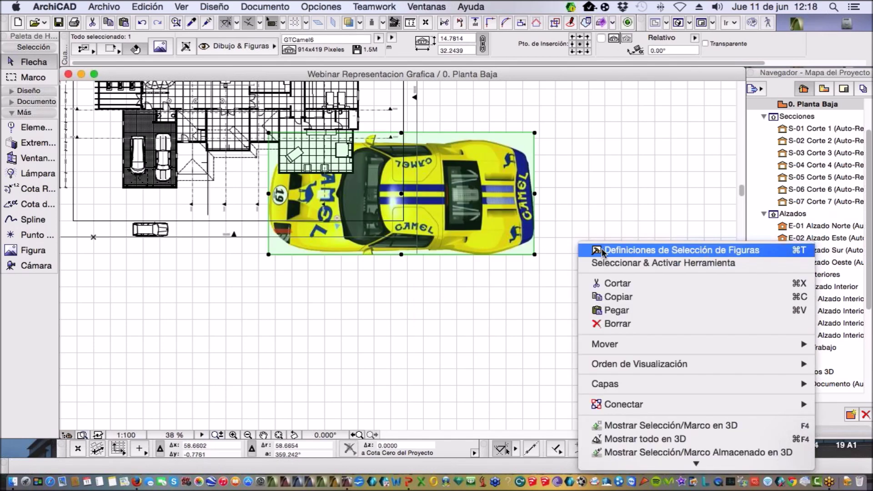
mouse_move(665, 364)
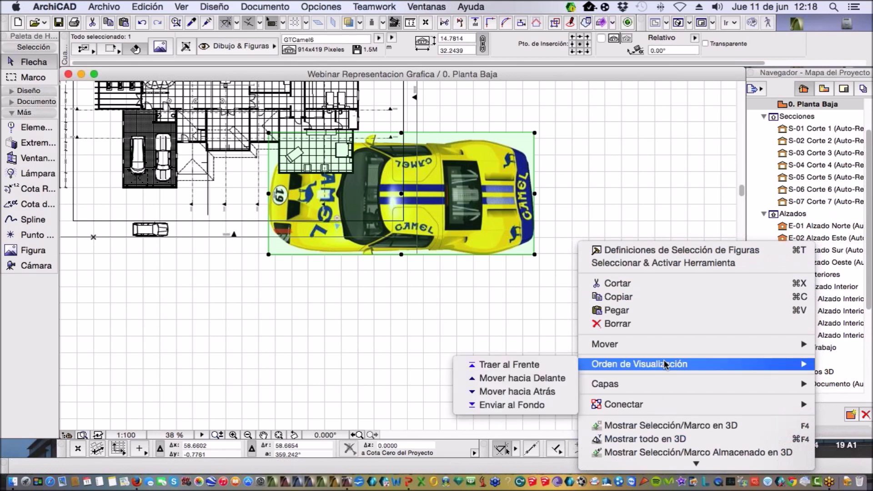
left_click(537, 365)
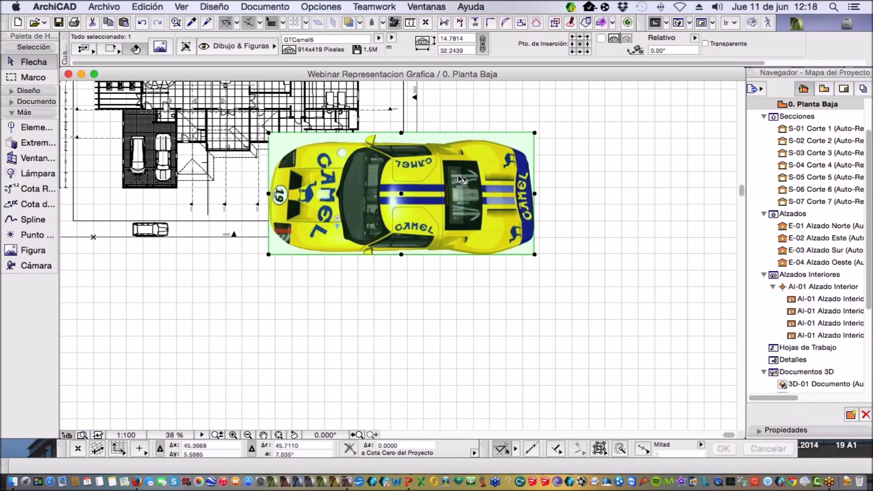
Shift the car image towards the garage and shrink it proportionally from its upper right corner to about 9.15 by 4.20 m
left_click(401, 193)
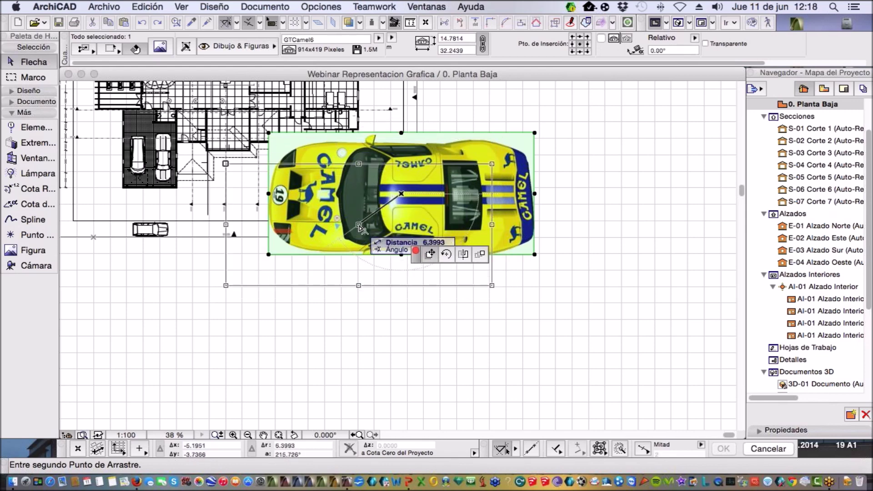
left_click(339, 199)
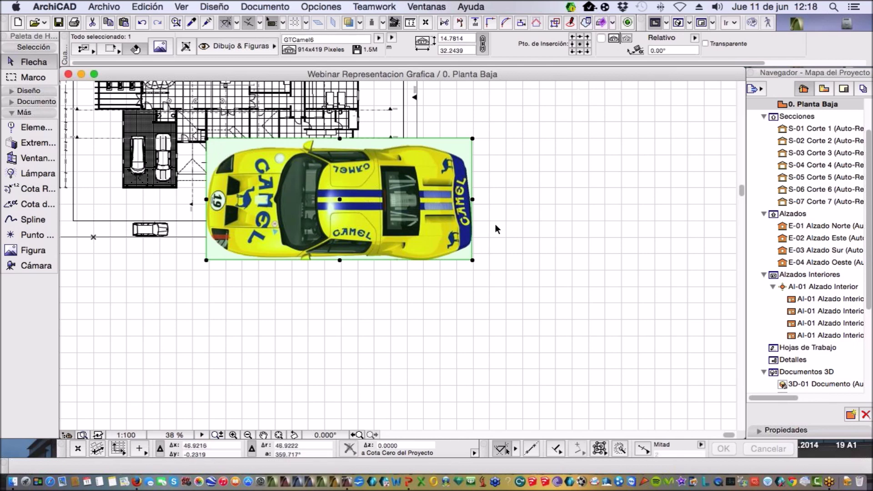
left_click(473, 138)
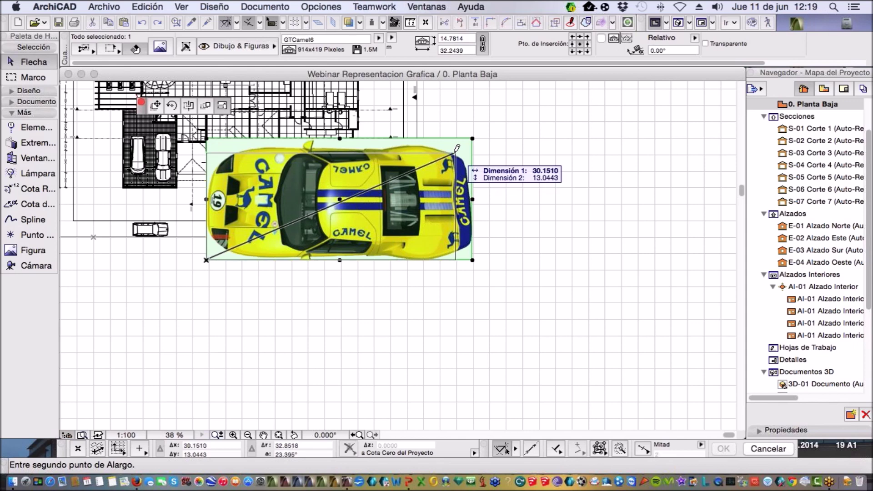
left_click(284, 221)
scroll(273, 237, "up", 5)
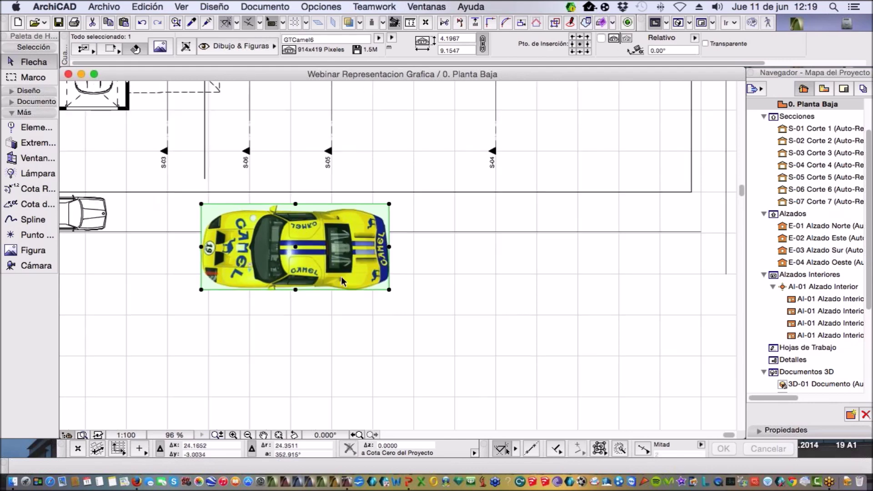
Move the reduced car image so it partly overlaps the garage's lower right corner, and check how its background covers the plan
scroll(341, 277, "down", 5)
scroll(359, 273, "up", 3)
left_click(362, 274)
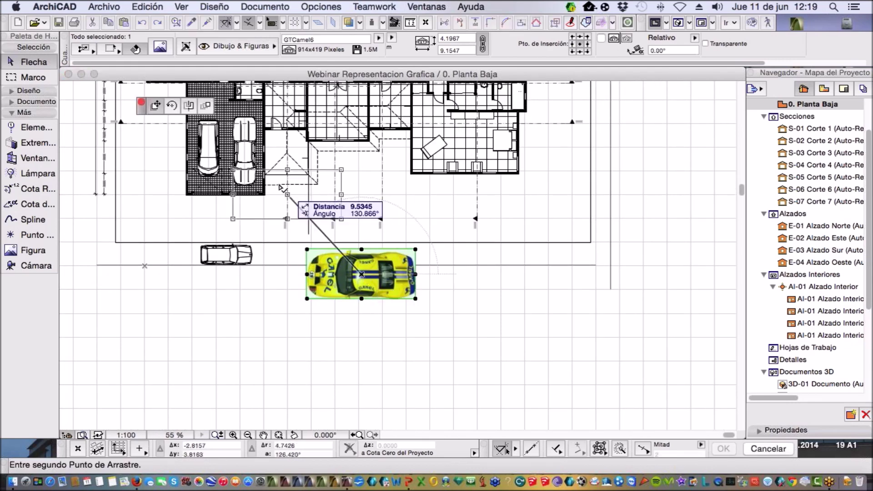
left_click(265, 175)
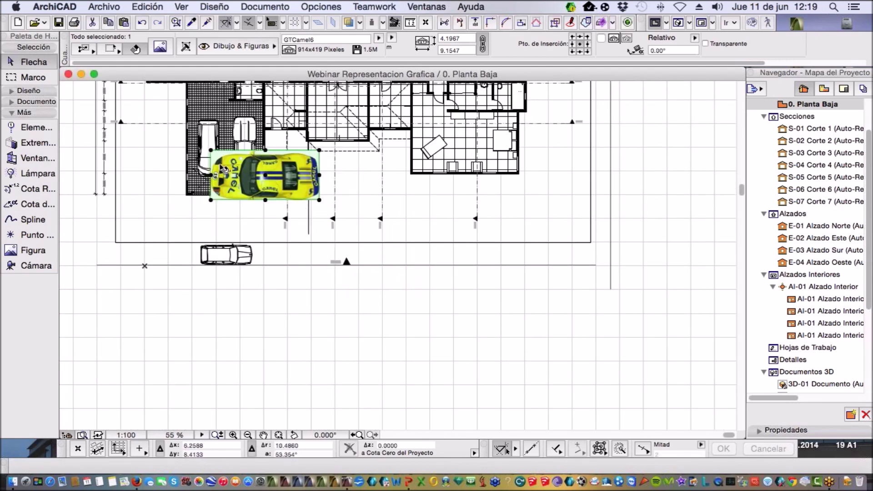
scroll(223, 170, "up", 5)
scroll(242, 193, "down", 3)
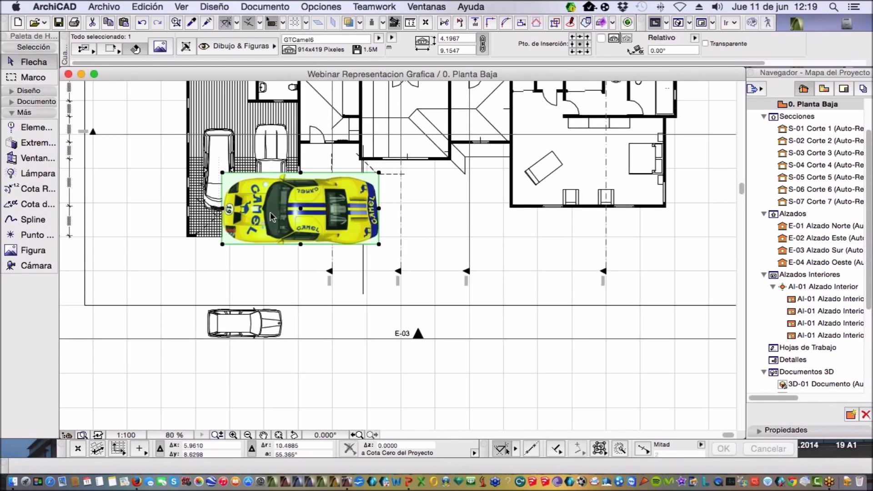
scroll(270, 212, "up", 3)
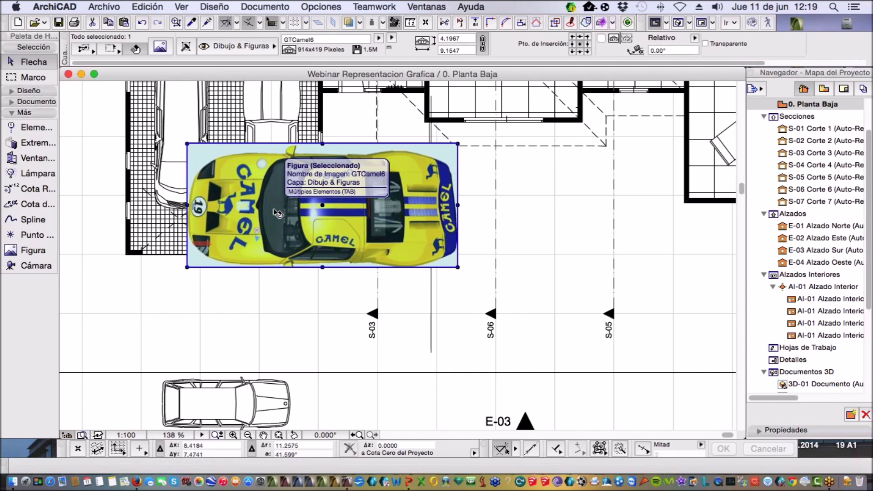
Make the selected car image's background transparent in its figure settings
right_click(322, 206)
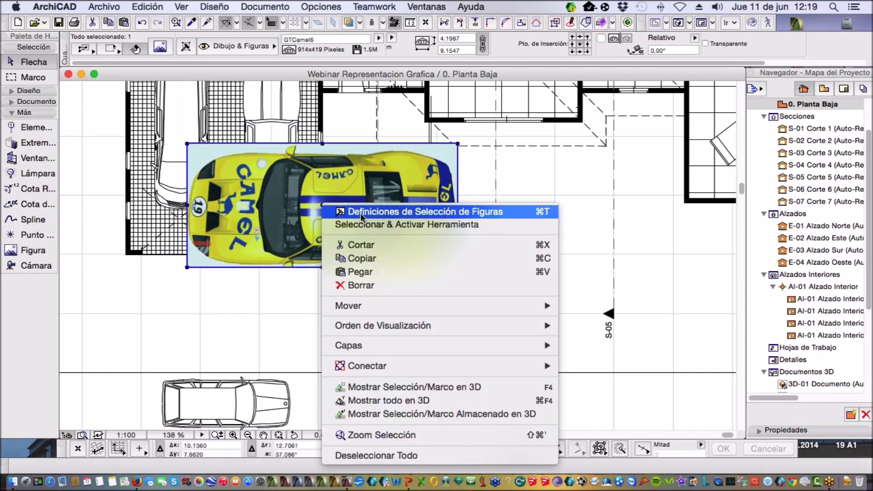
left_click(361, 212)
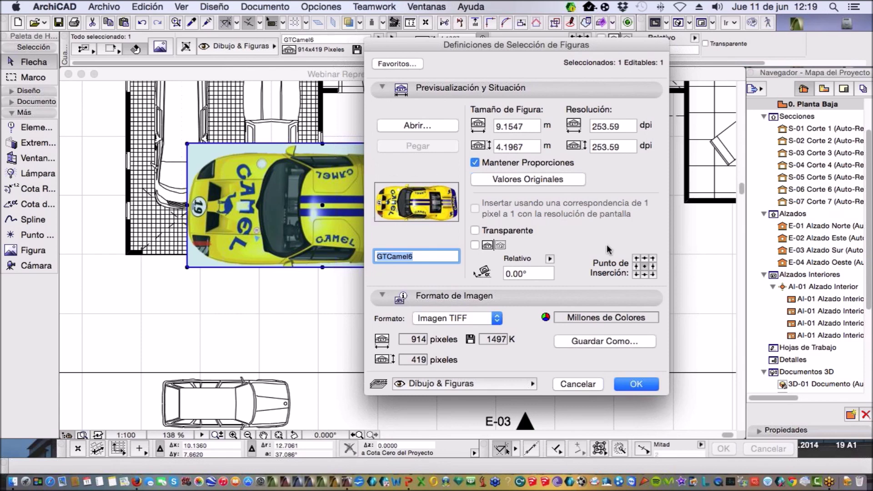
left_click(475, 231)
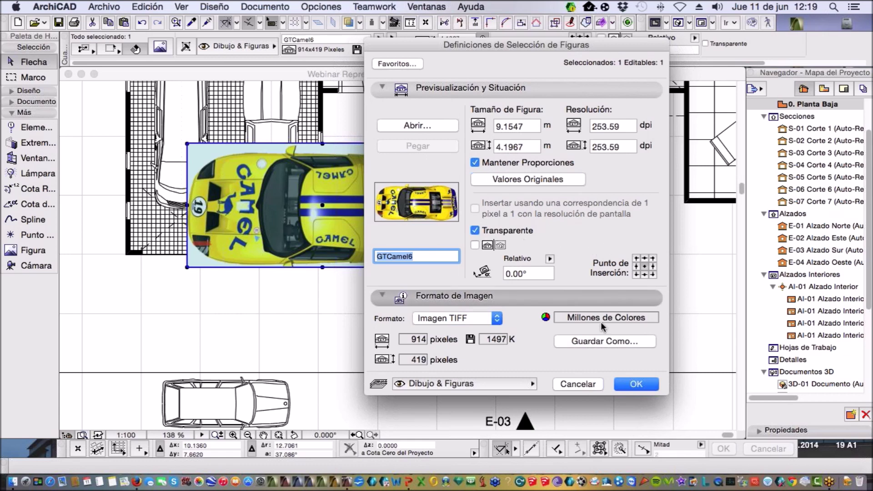
left_click(630, 384)
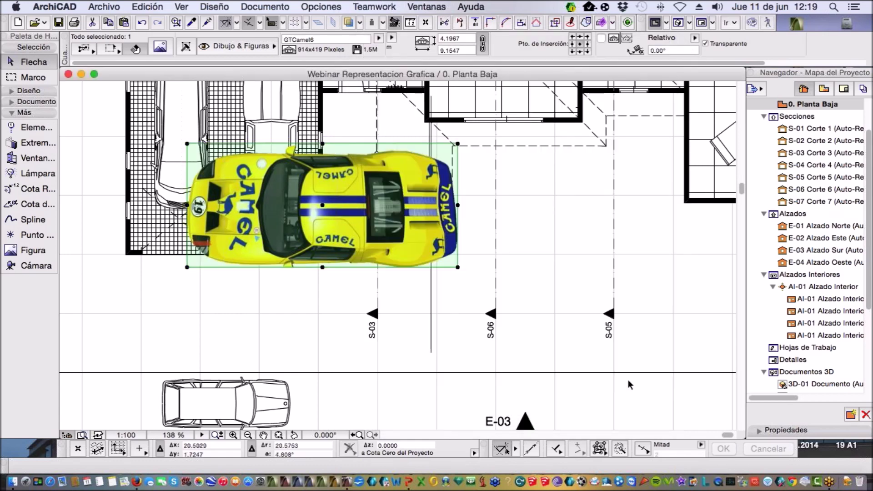
Move the transparent car image over the garage floor, and from there to just inside the plot's lower boundary between sections S-06 and S-04
left_click(322, 205)
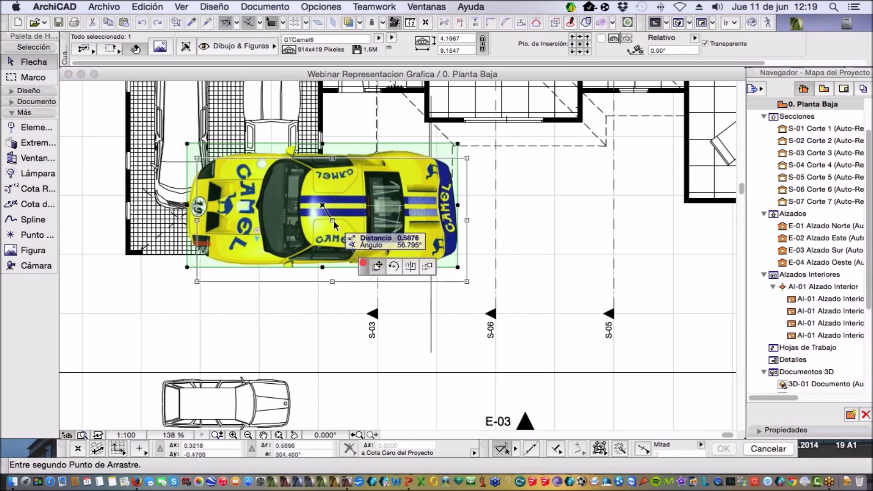
left_click(292, 174)
left_click(280, 167)
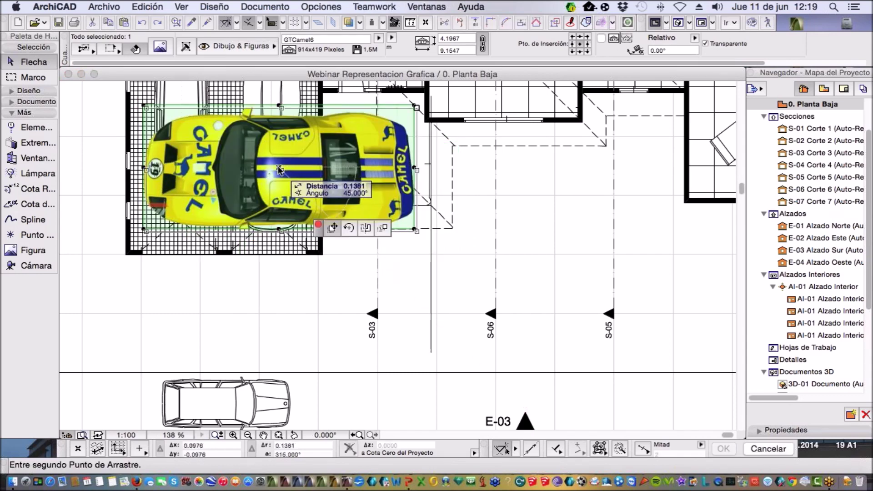
scroll(467, 302, "down", 5)
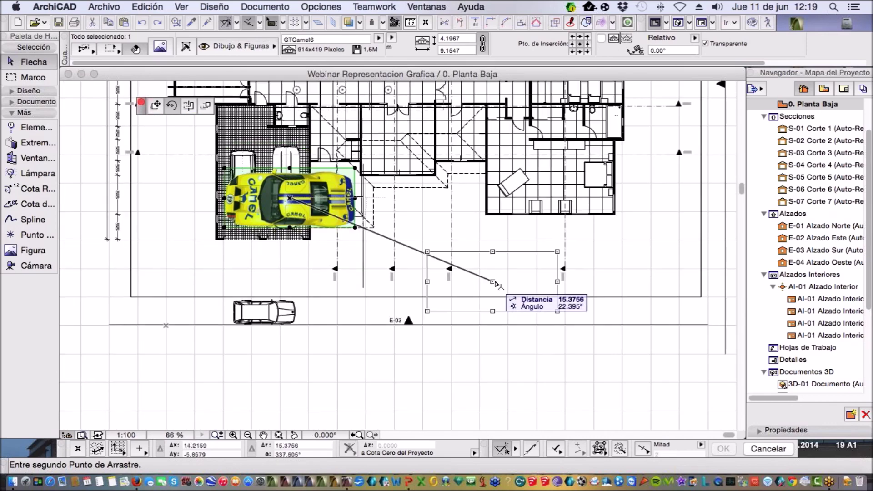
left_click(414, 268)
Shrink the car image proportionally from its upper right corner to about 6.66 by 3.05 m
scroll(406, 278, "down", 1)
scroll(406, 277, "up", 2)
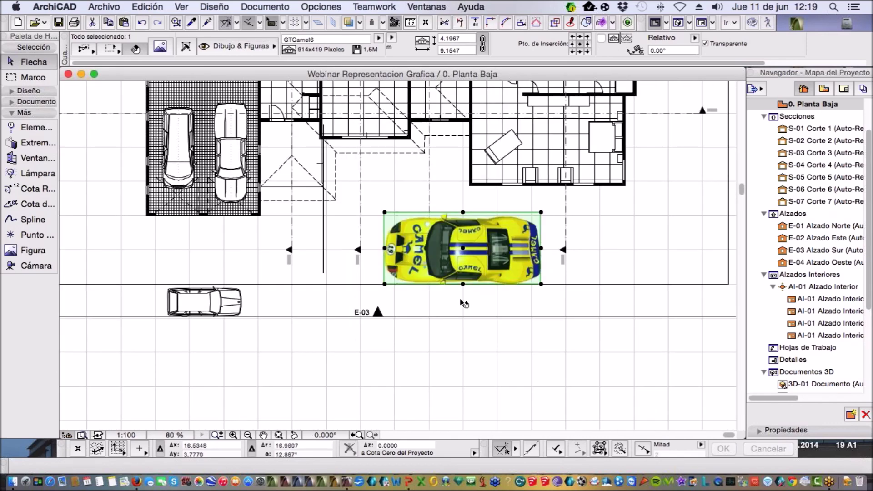
scroll(442, 251, "up", 5)
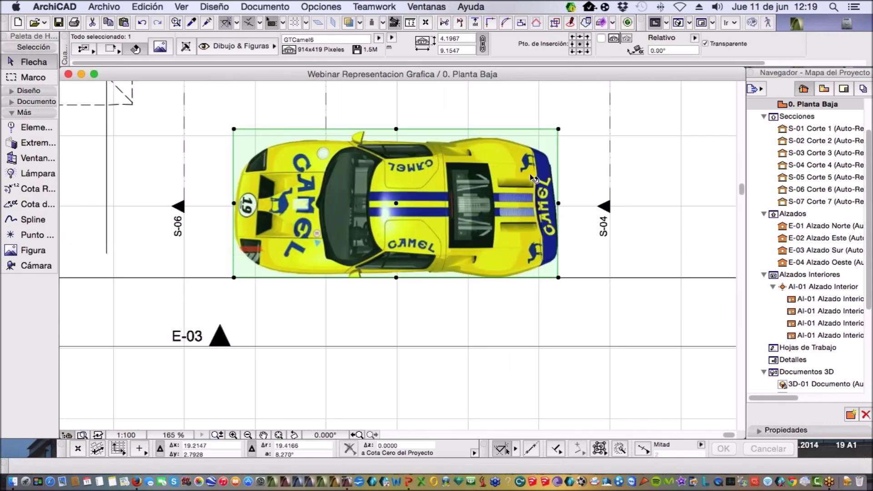
left_click(558, 130)
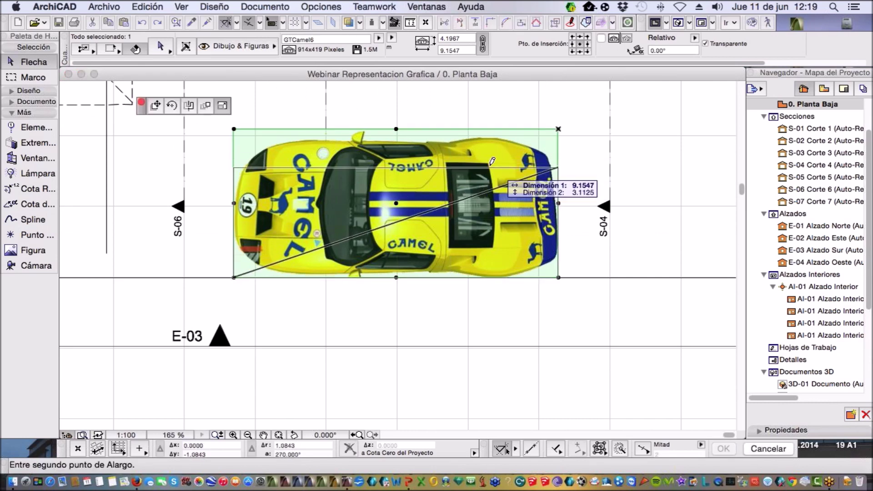
left_click(470, 169)
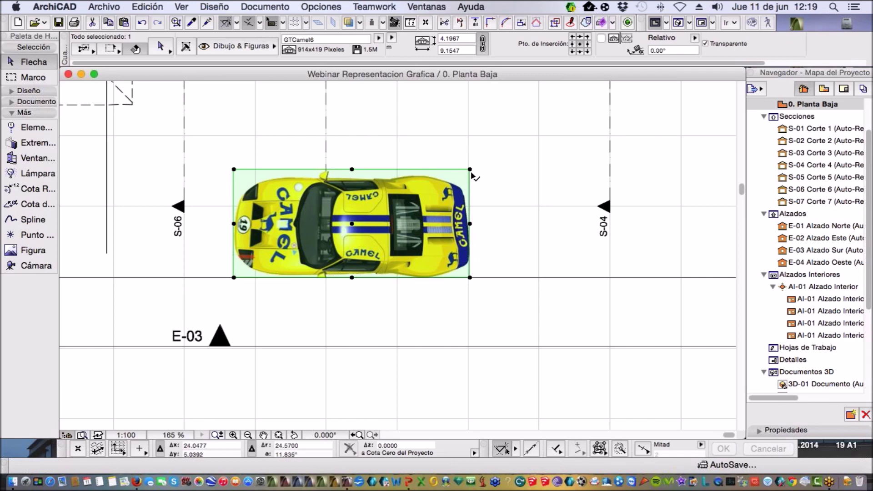
Move the reduced car image by its centre onto the garage floor, over the two 2D cars, and deselect it
left_click(353, 225)
scroll(427, 271, "down", 10)
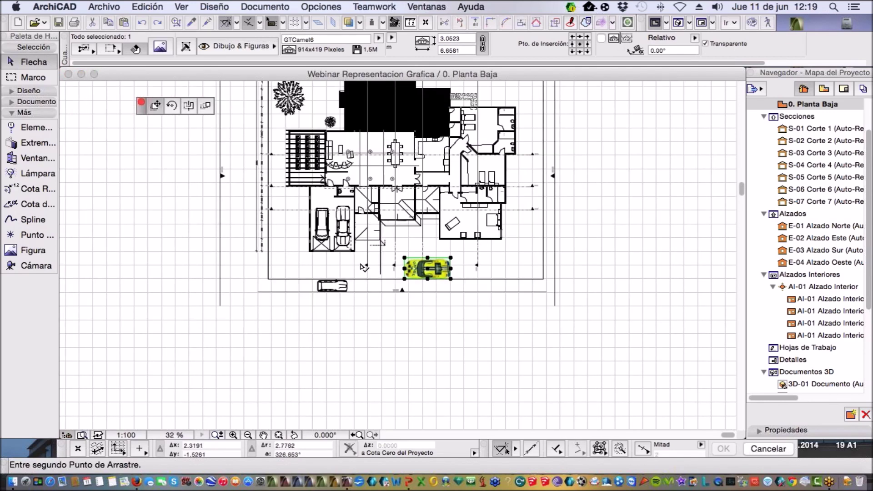
scroll(312, 268, "up", 5)
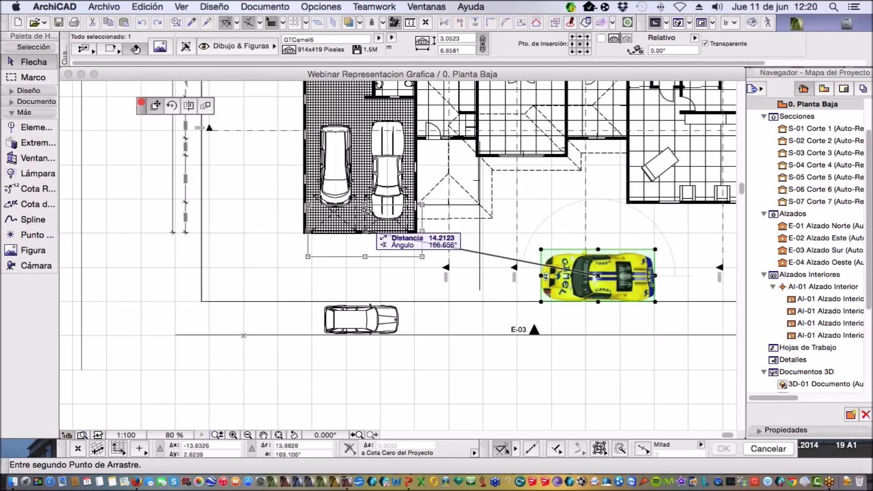
left_click(367, 171)
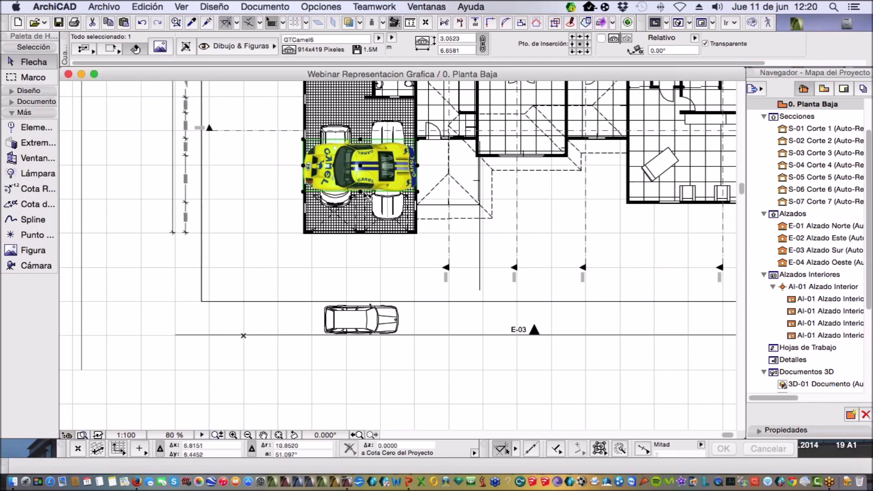
scroll(355, 167, "up", 4)
scroll(355, 167, "up", 2)
key("Escape")
scroll(334, 218, "down", 4)
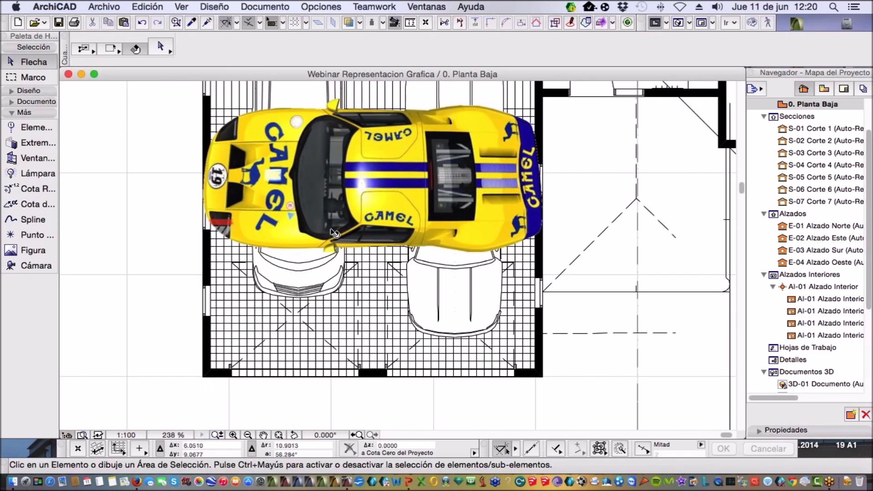
scroll(359, 224, "up", 4)
Turn off the selected car image's transparency in its figure settings, and turn it back on
left_click(360, 199)
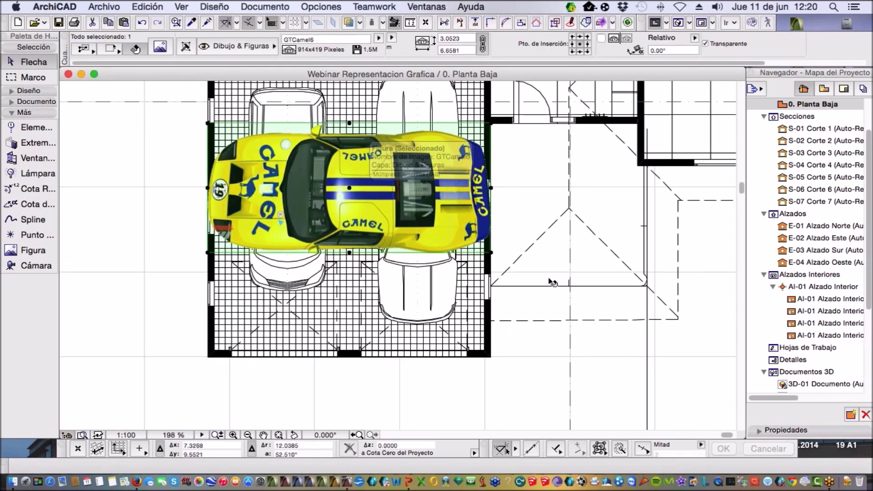
key("super+t")
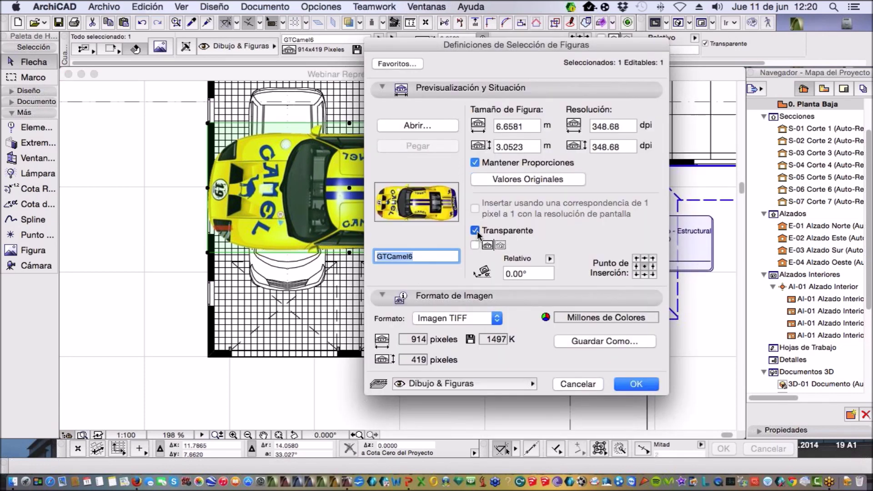
key("Return")
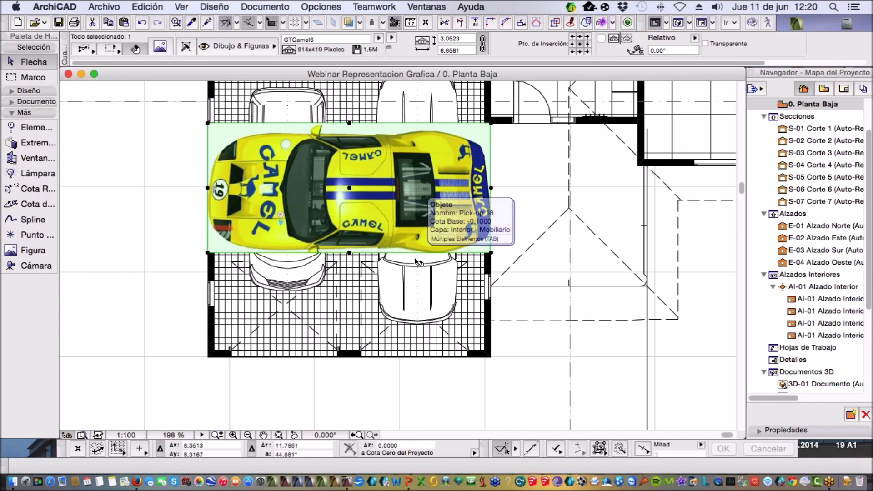
key("super+t")
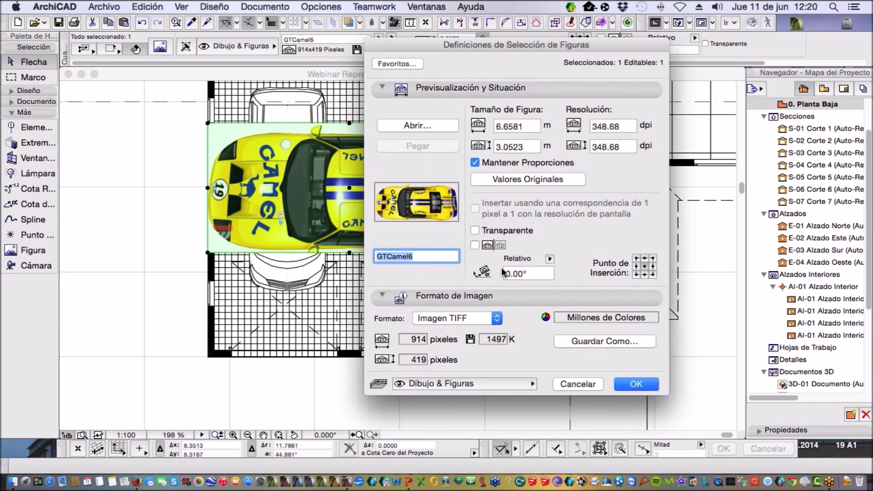
left_click(659, 384)
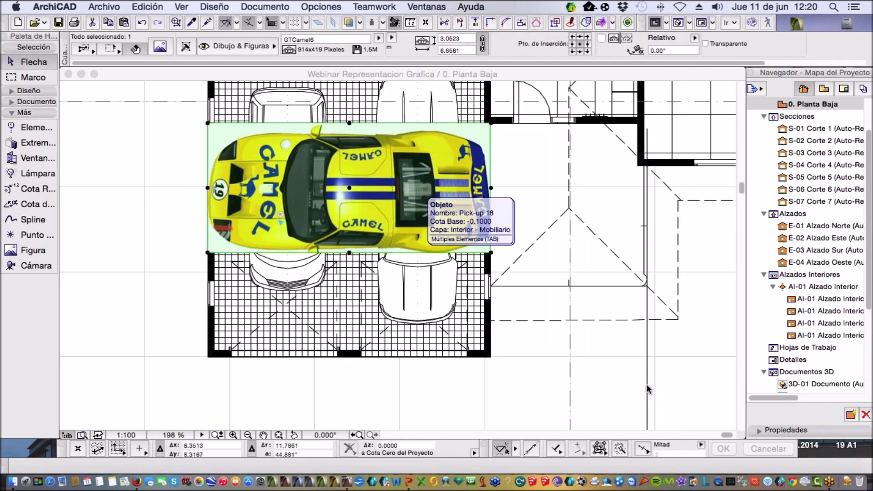
Move the car image to the plot's lower left corner beside the garage, rotate it 90° counterclockwise about its centre, and deselect it
left_click(349, 188)
scroll(366, 260, "down", 5)
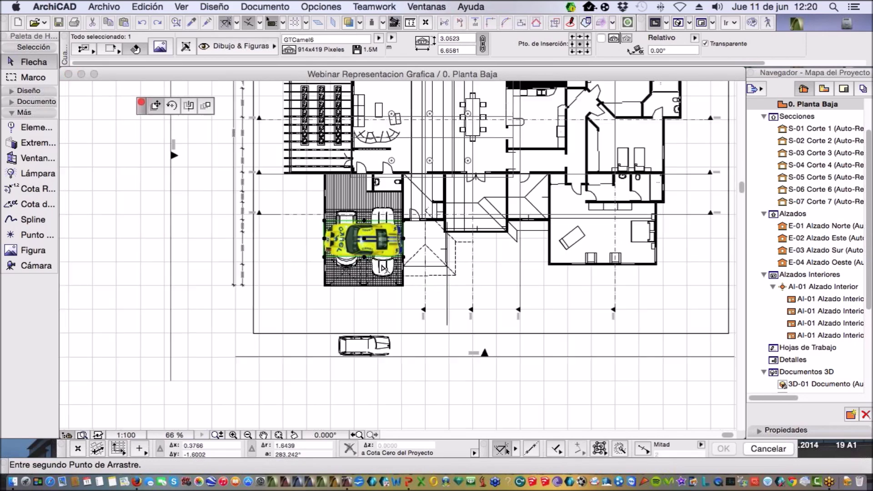
scroll(335, 276, "up", 3)
left_click(335, 276)
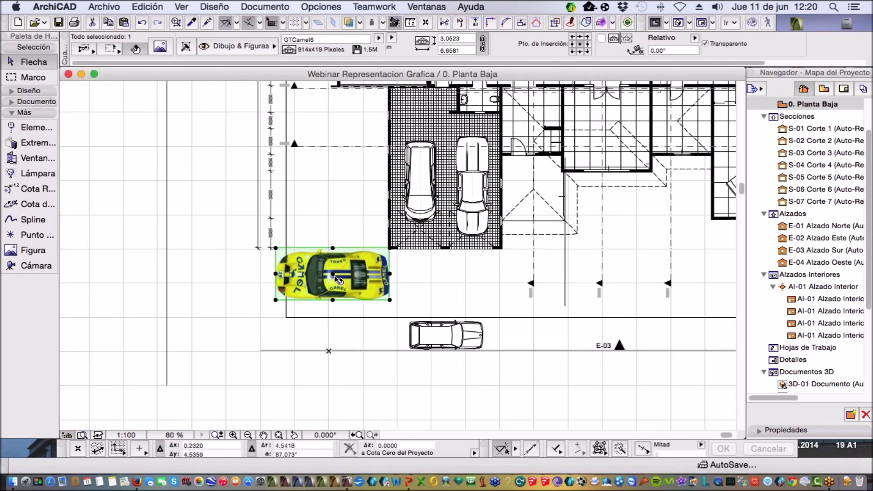
left_click(333, 273)
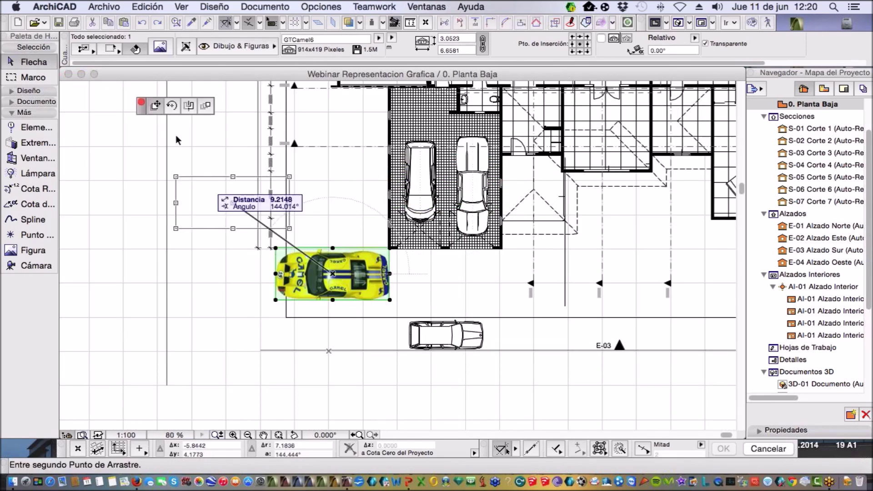
left_click(172, 106)
left_click(333, 273)
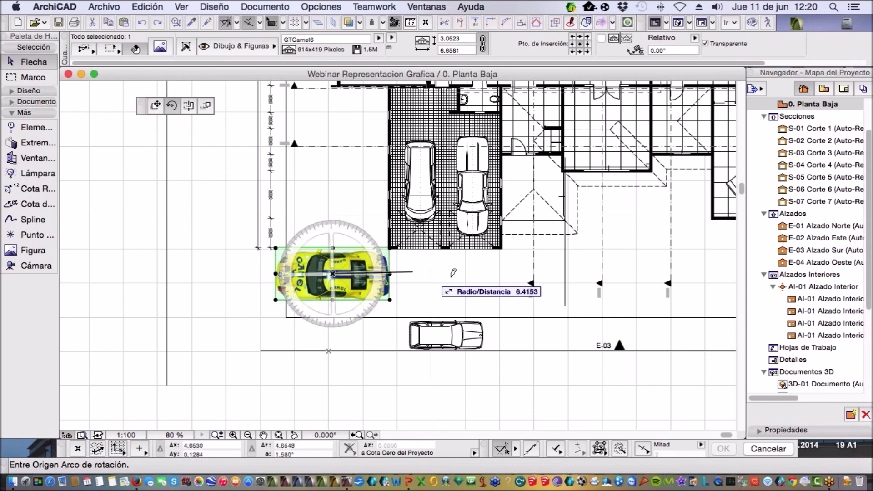
left_click(475, 273)
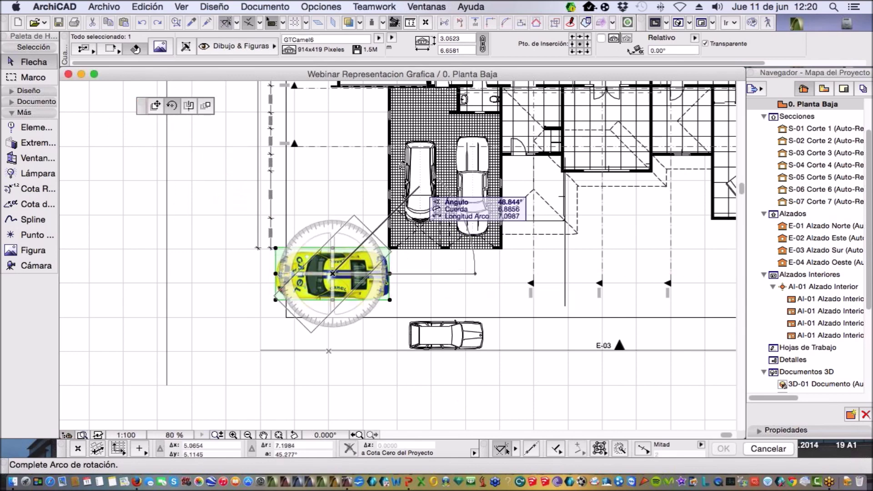
left_click(339, 136)
scroll(364, 256, "down", 3)
left_click(373, 271)
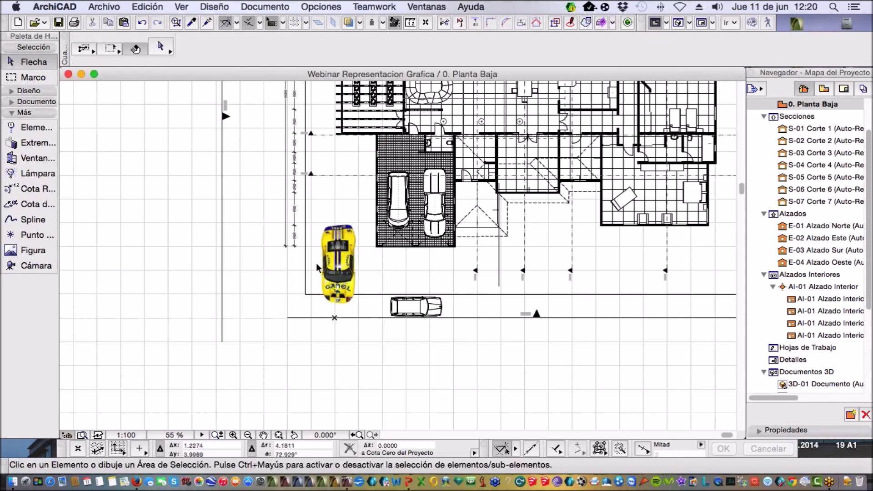
Examine the house and its vegetation in the 3D perspective from the front and the rear, and return to the ground floor plan
scroll(359, 273, "down", 3)
scroll(336, 282, "up", 1)
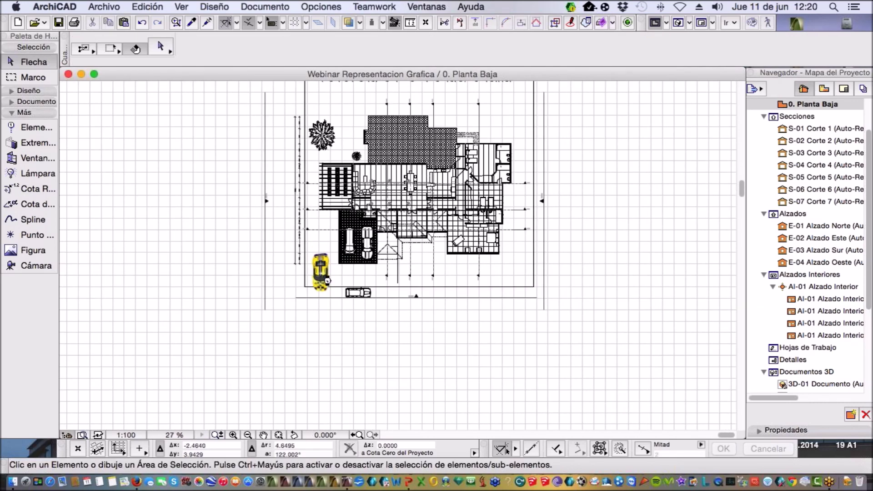
key("F5")
scroll(393, 241, "up", 5)
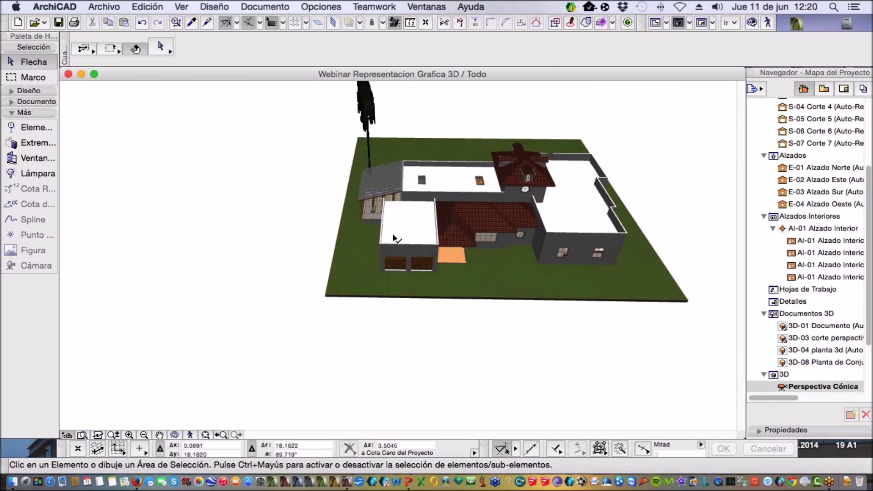
middle_click_drag(395, 241, 377, 243, "shift")
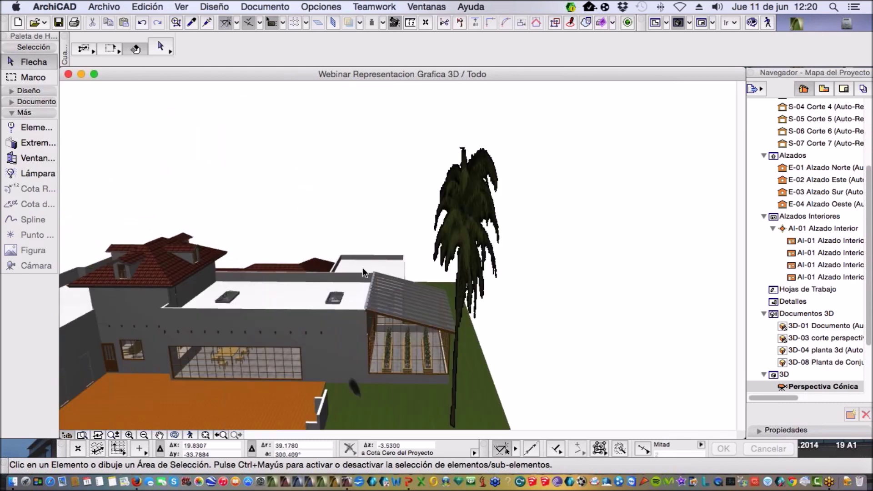
scroll(354, 278, "down", 8)
middle_click_drag(327, 302, 318, 337, "shift")
key("F2")
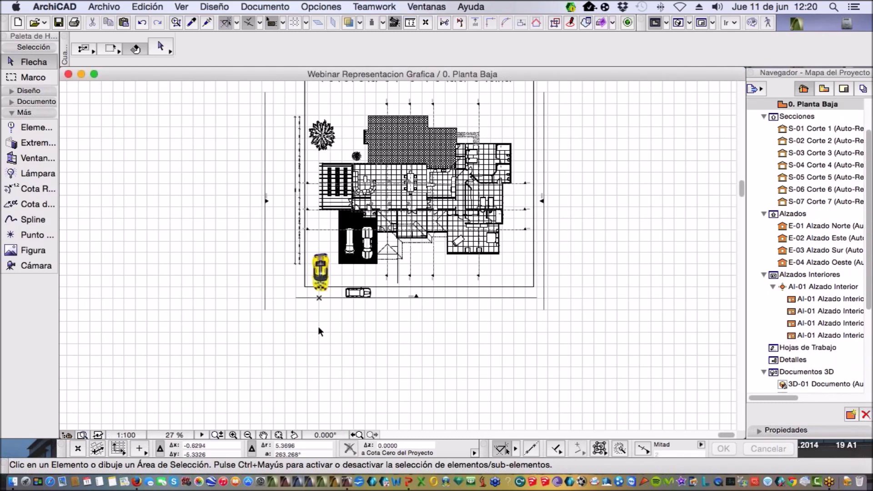
Move the rotated car image about 35 m to the right, just inside the plot's lower right corner, and deselect it
scroll(327, 330, "down", 3)
scroll(355, 302, "up", 3)
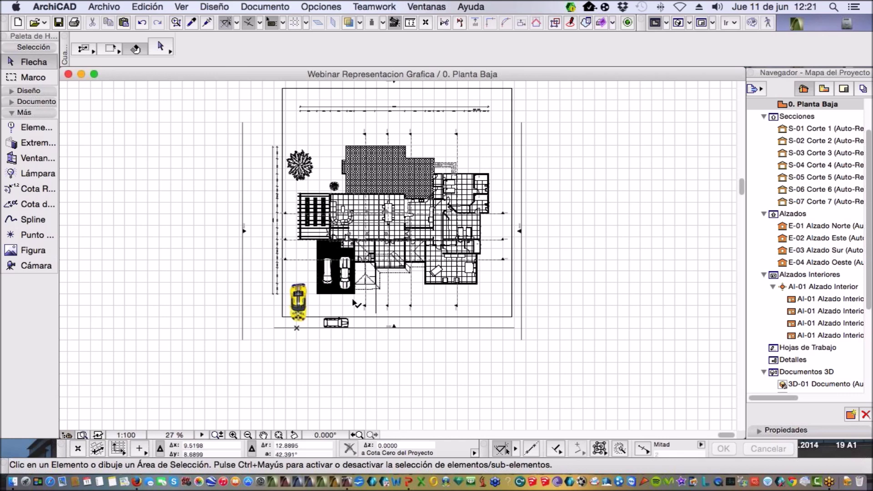
scroll(338, 209, "up", 2)
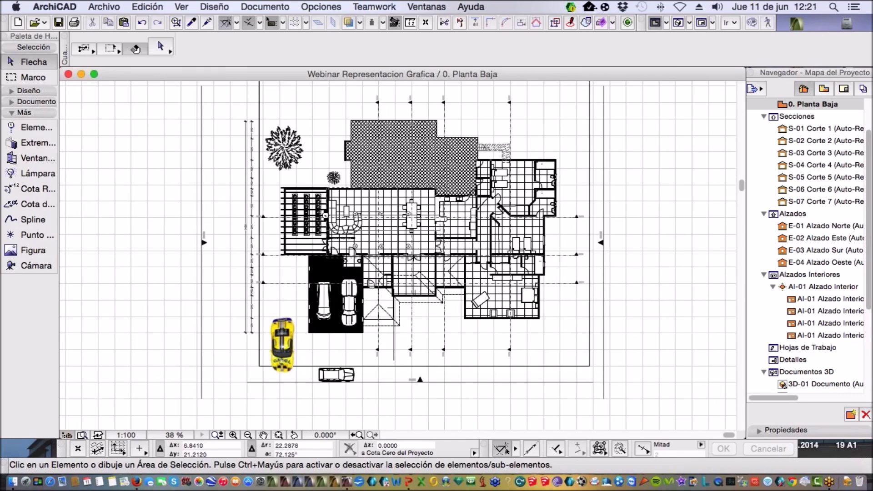
left_click(281, 346)
key("super+e")
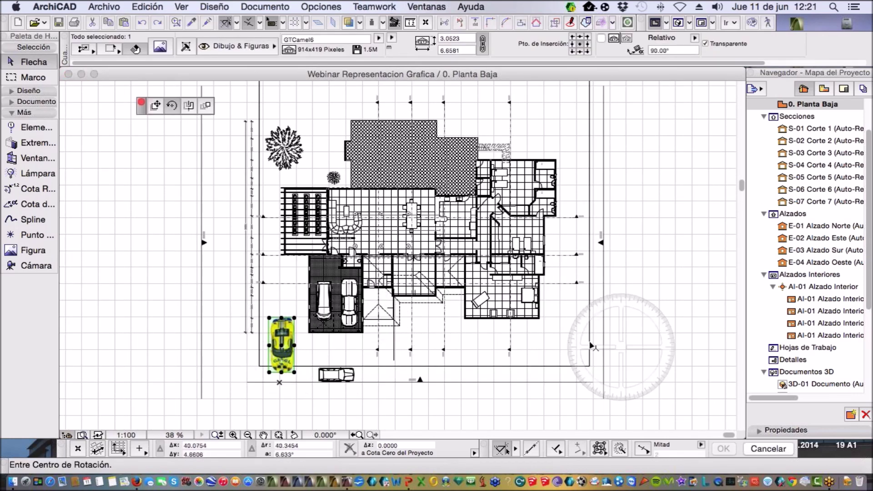
left_click(155, 105)
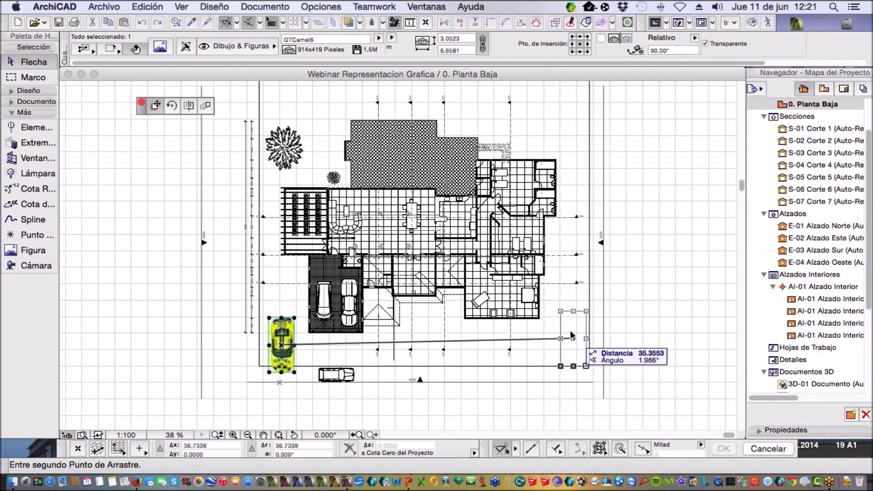
left_click(573, 337)
scroll(316, 144, "up", 3)
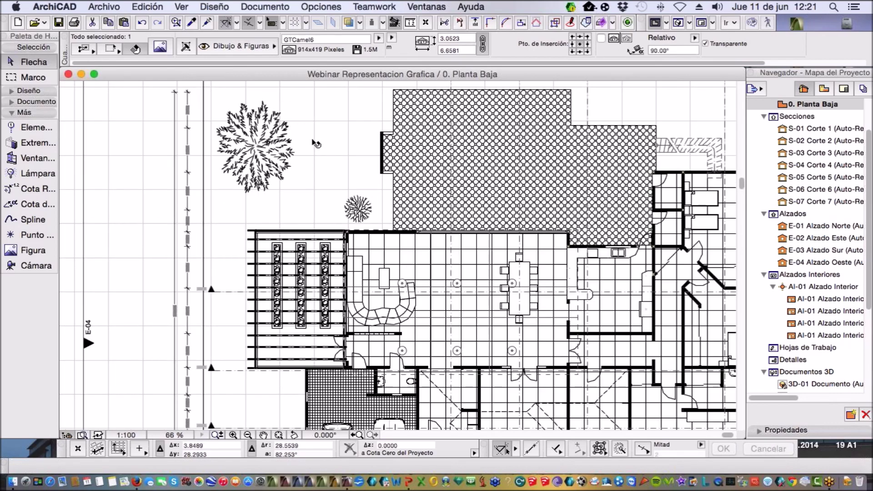
scroll(316, 144, "down", 5)
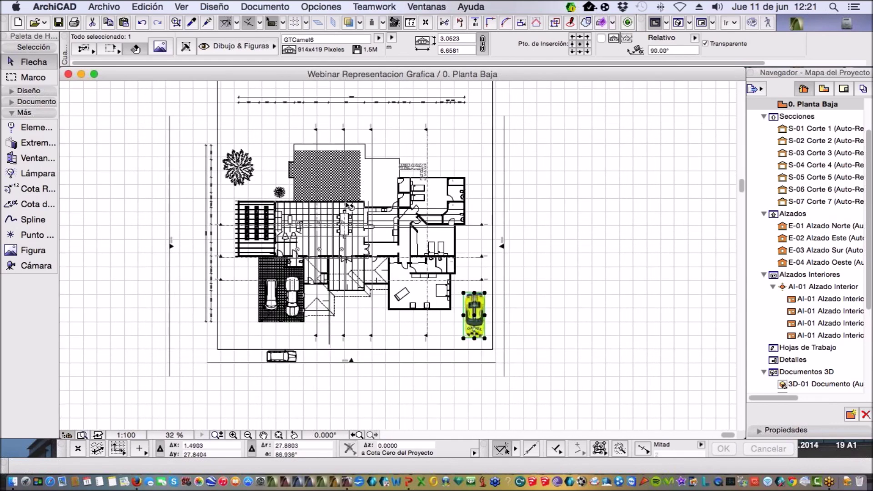
key("Escape")
Set the cover fill of the slab under the planter room above the garage to Baldosa 5x5 Diagonal, and deselect it
scroll(328, 236, "up", 3)
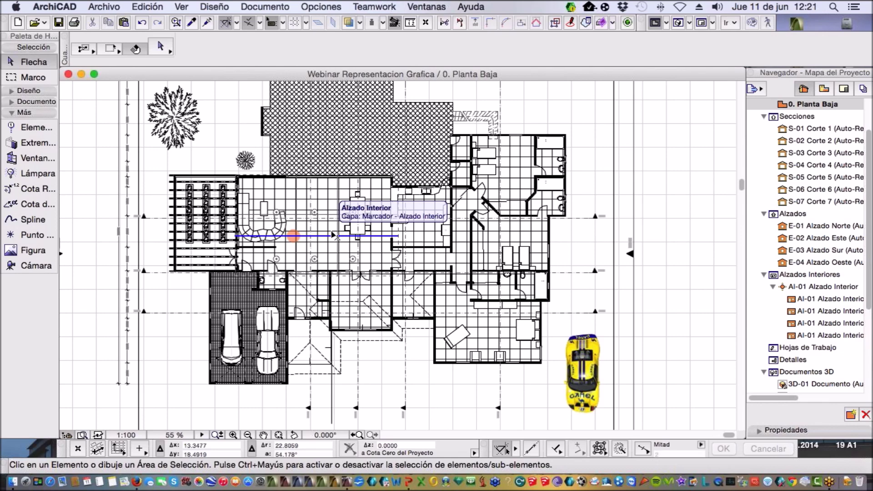
scroll(335, 235, "up", 2)
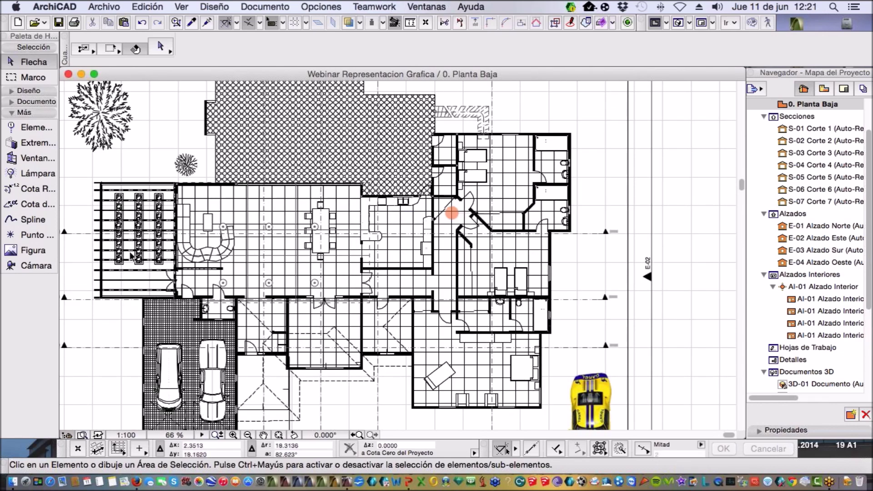
scroll(132, 259, "up", 5)
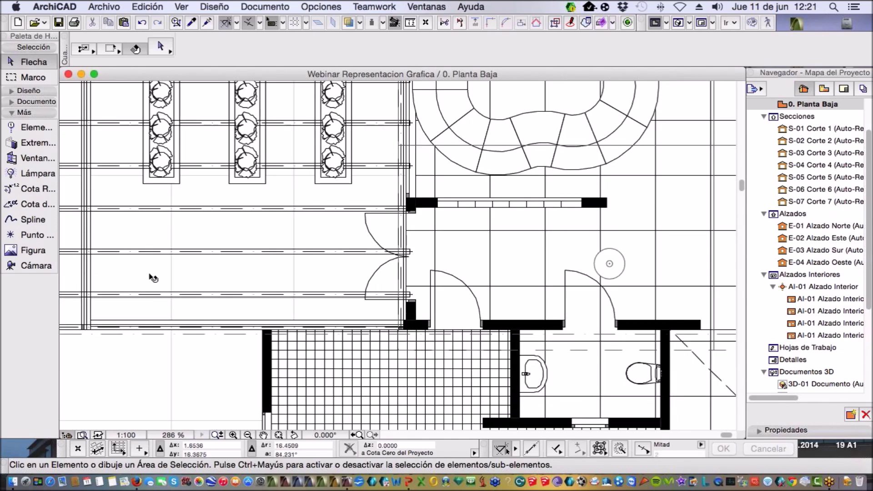
left_click(165, 275)
scroll(184, 274, "down", 4)
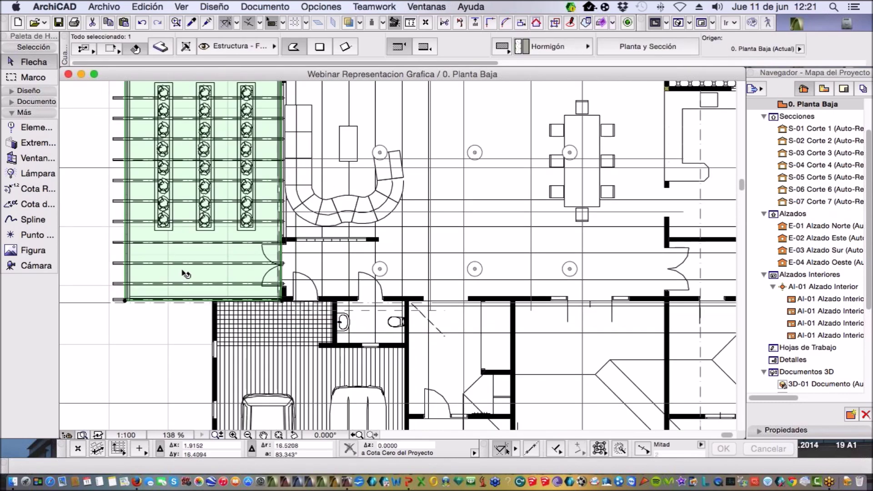
double_click(195, 273)
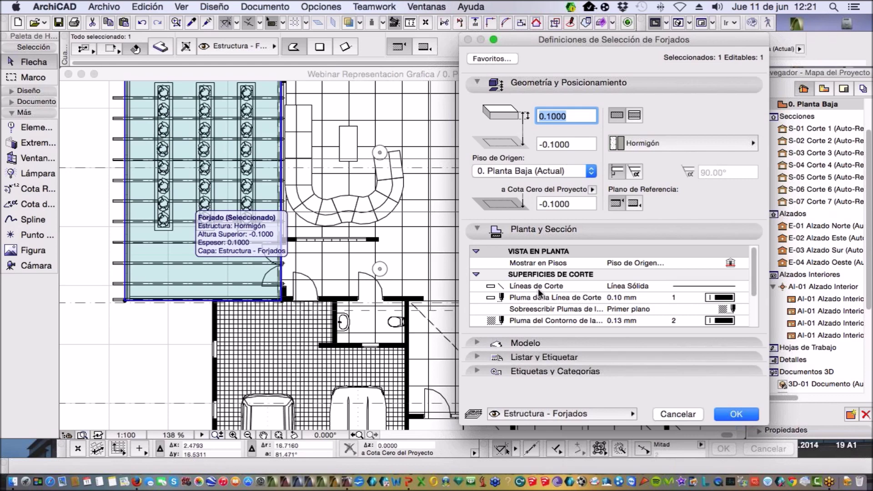
scroll(753, 321, "down", 4)
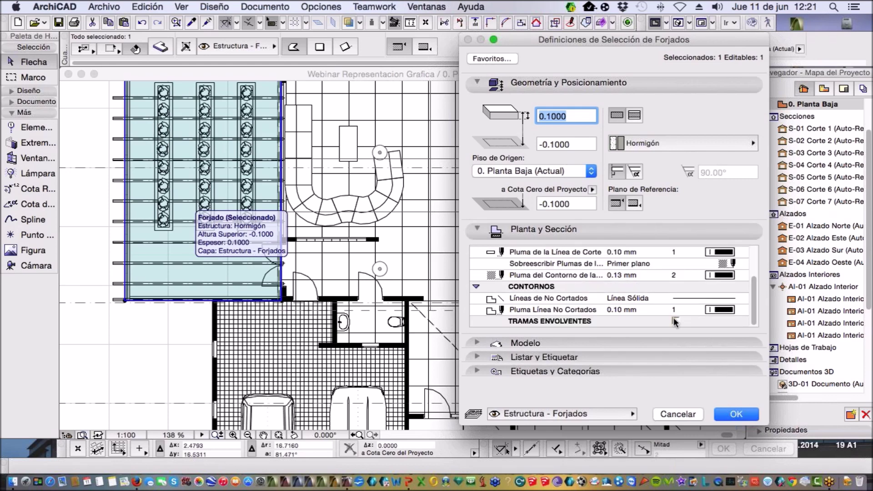
scroll(677, 322, "up", 1)
scroll(744, 294, "down", 5)
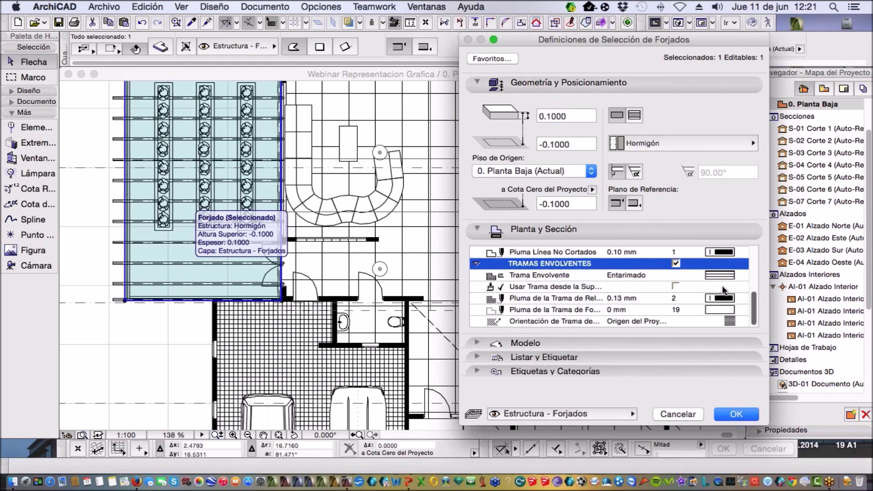
left_click(706, 277)
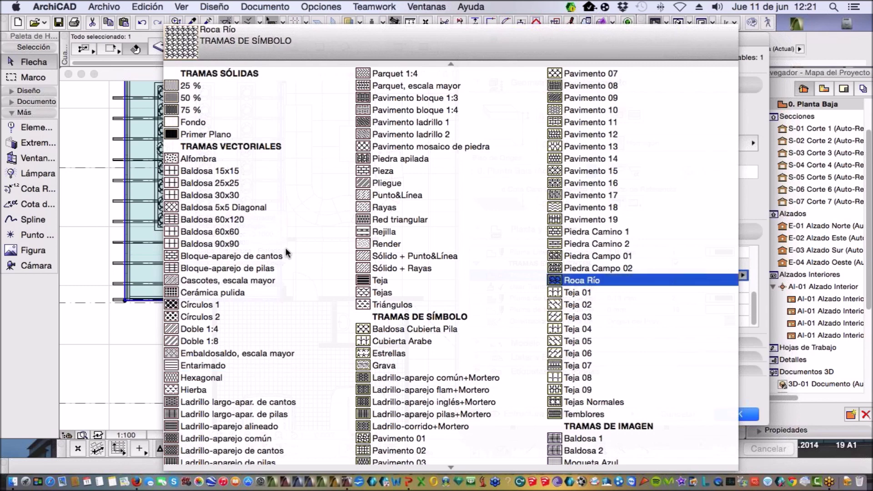
left_click(227, 208)
left_click(734, 414)
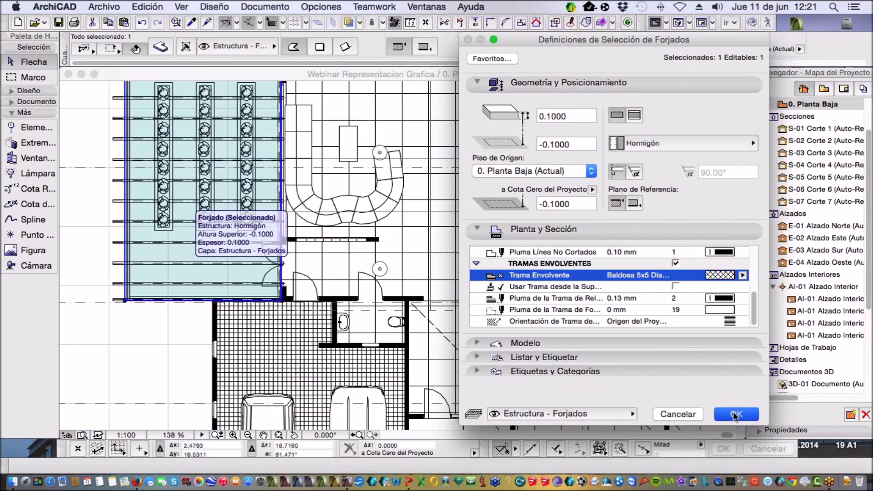
key("Escape")
Examine the diagonal tile fill up close and against the rest of the ground floor plan, including the car image
scroll(223, 310, "up", 9)
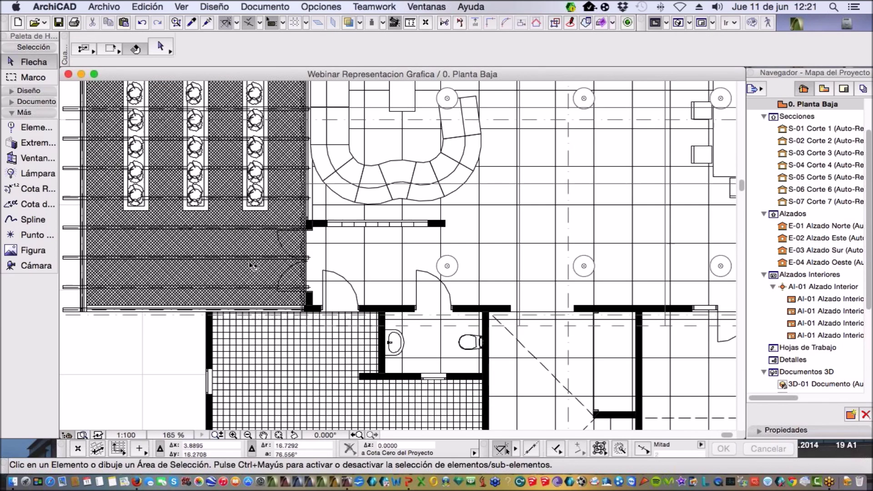
scroll(271, 288, "down", 15)
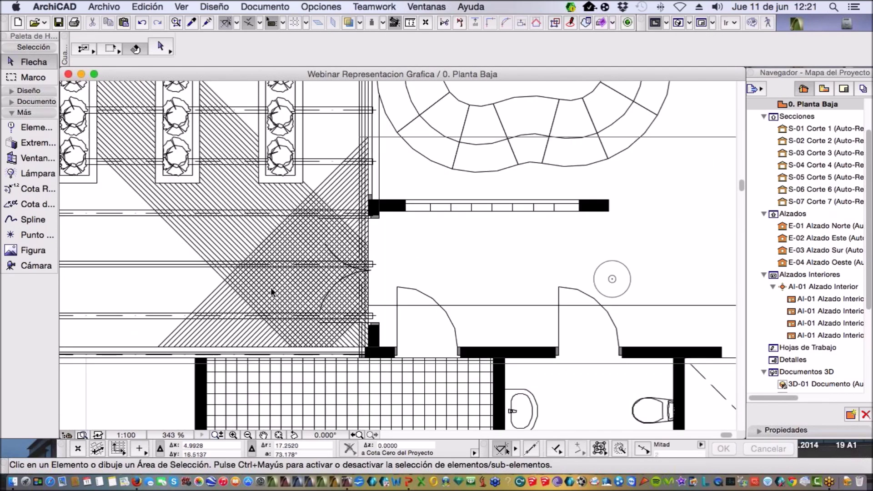
scroll(380, 250, "up", 3)
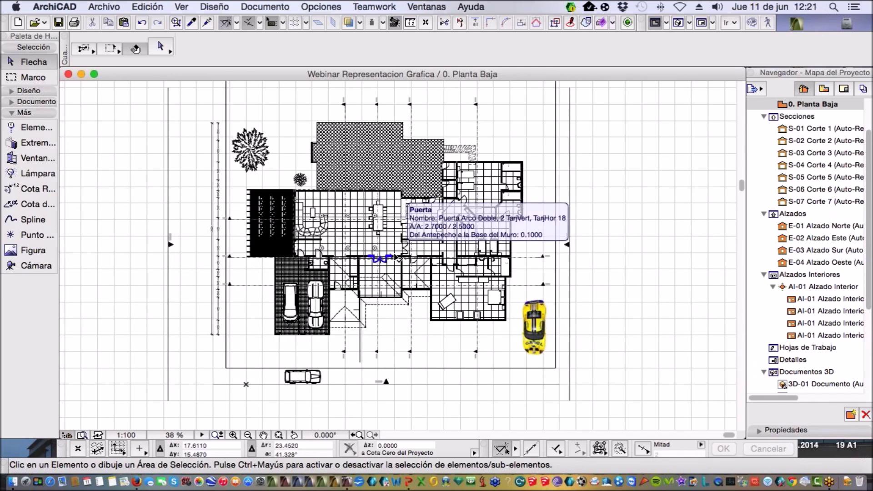
scroll(390, 283, "down", 2)
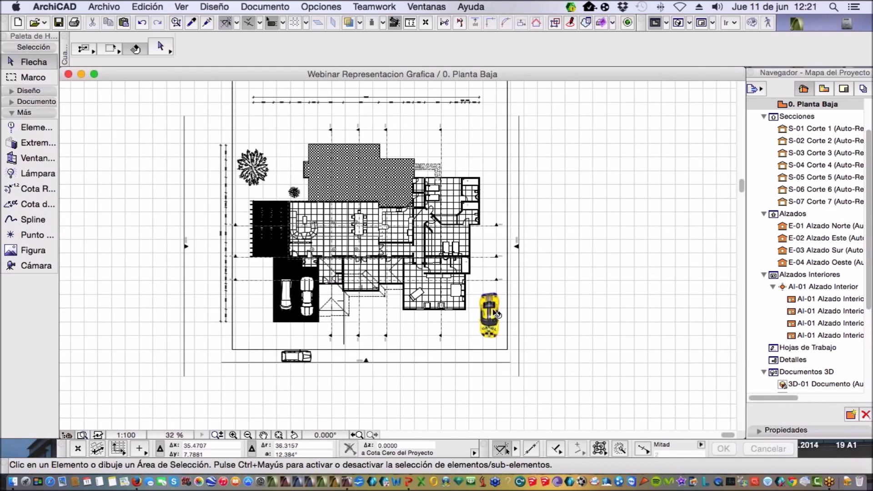
scroll(496, 319, "up", 3)
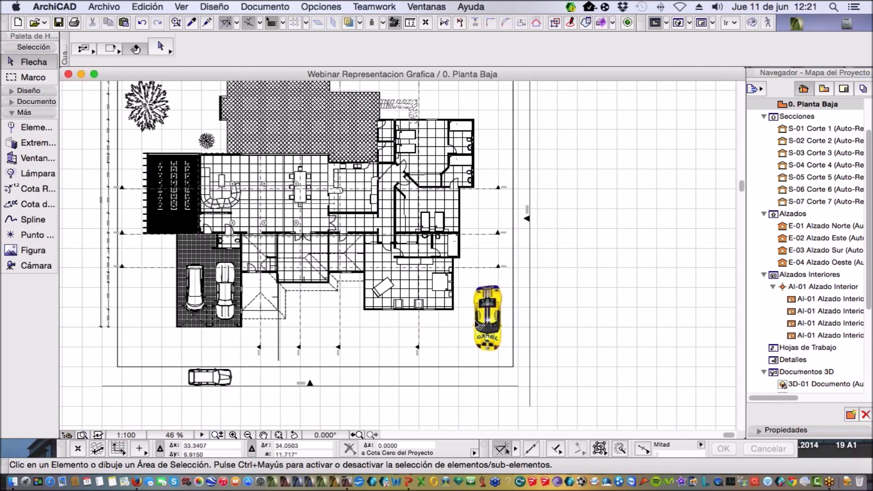
scroll(477, 324, "down", 1)
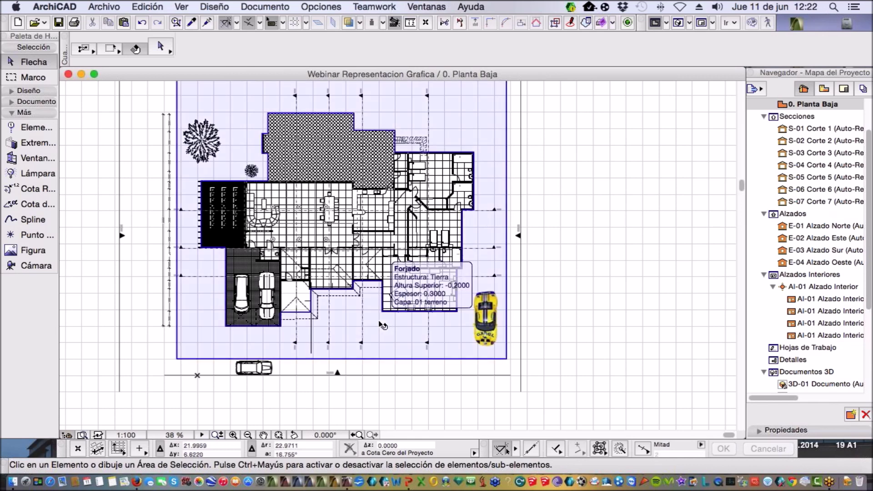
scroll(384, 326, "down", 2)
scroll(372, 324, "up", 1)
scroll(372, 323, "up", 1)
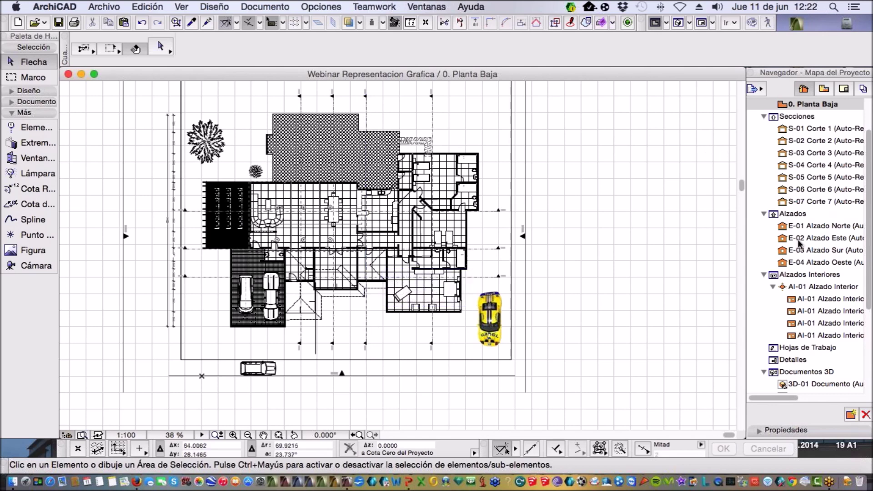
Open section S-01 Corte 1, select the tall palm object beside the house to identify it, and deselect it
double_click(795, 129)
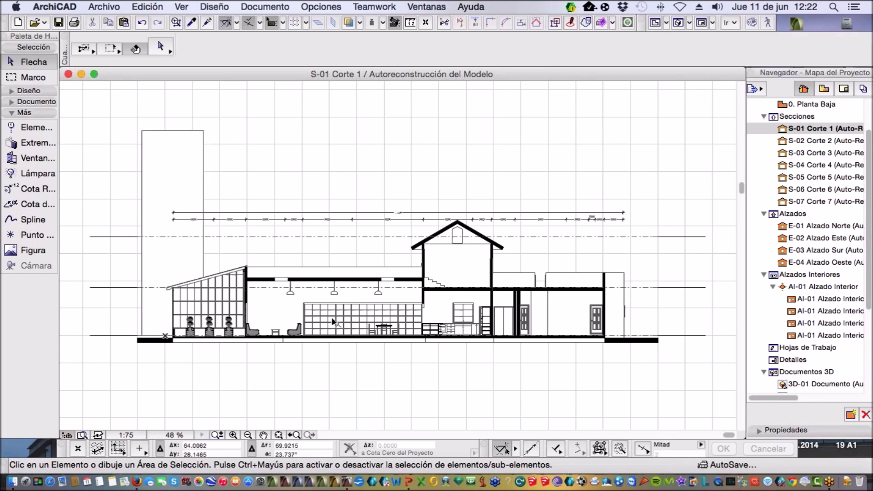
left_click(335, 321)
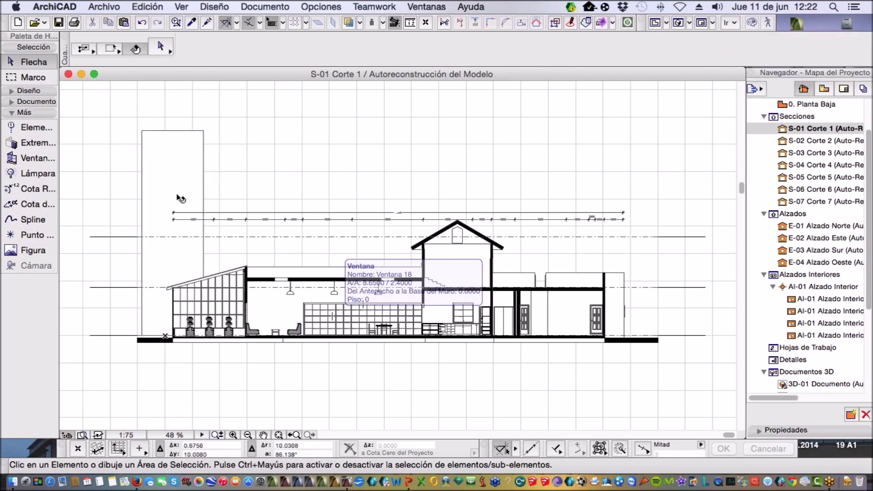
left_click(203, 142)
left_click(253, 209)
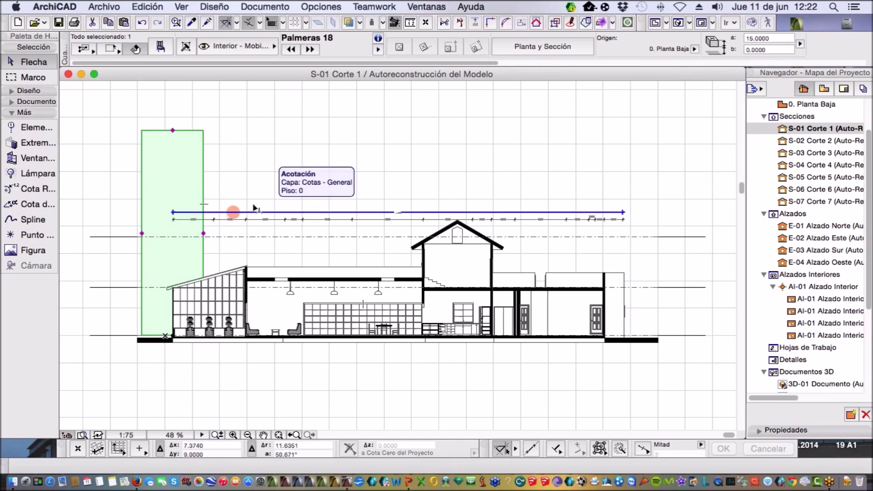
key("Escape")
scroll(217, 280, "right", 3)
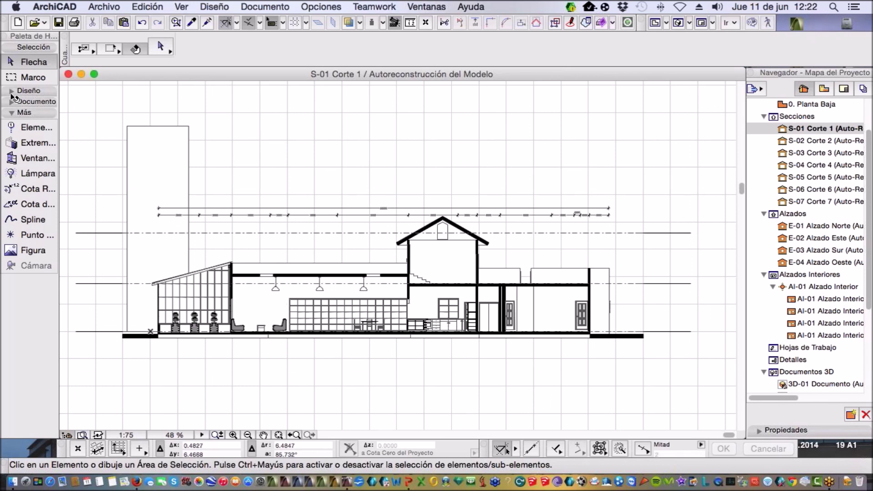
Set the default object to the silhouette Contorno Mujer 2 18 from the Contorno Personas 18 library folder
left_click(11, 113)
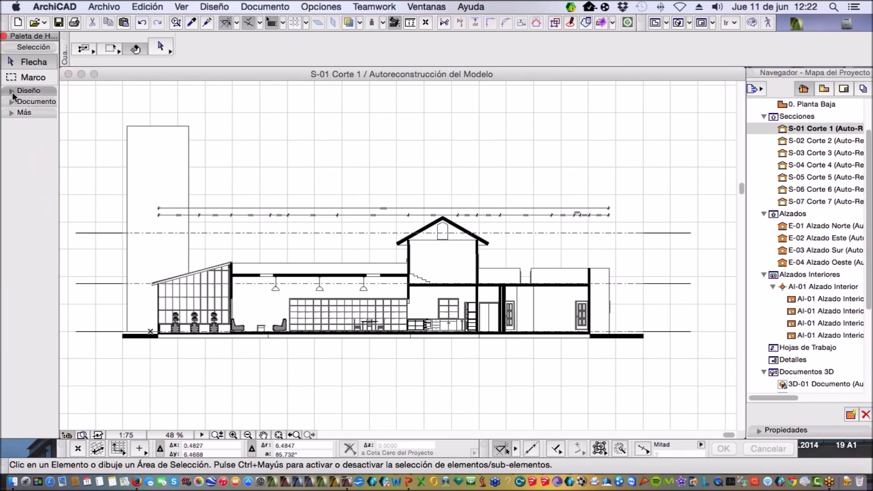
left_click(12, 92)
double_click(39, 291)
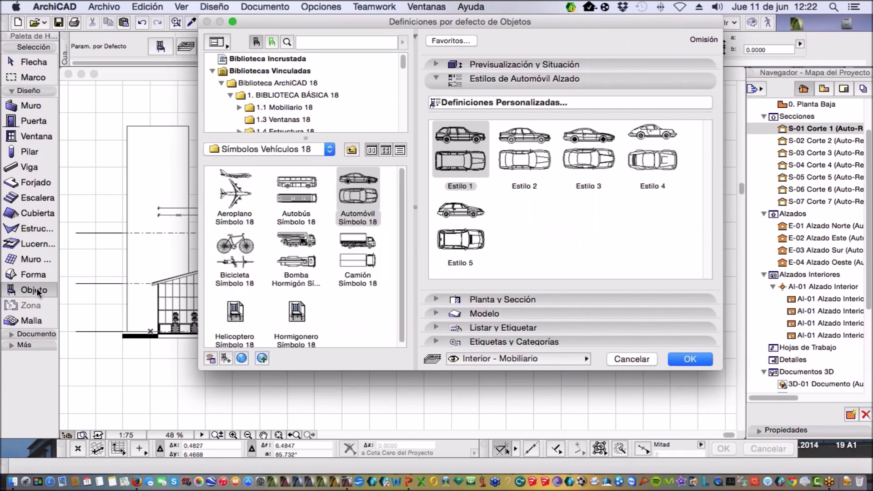
left_click_drag(402, 67, 396, 111)
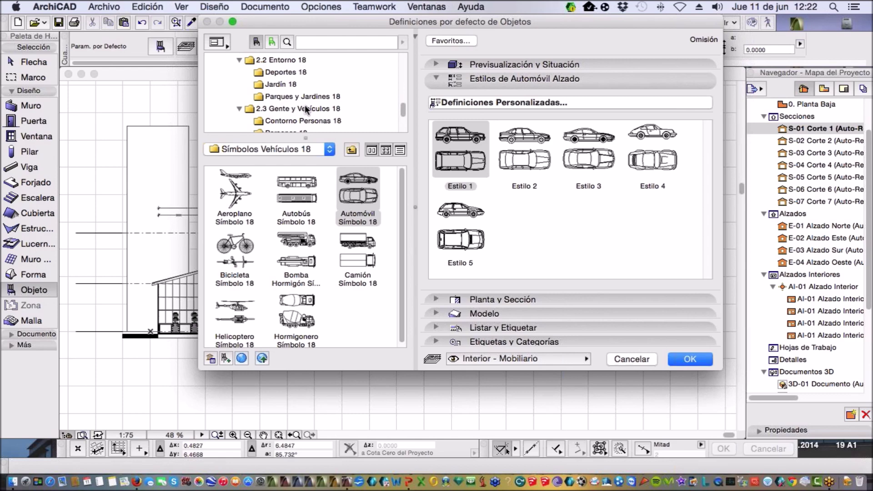
left_click(300, 121)
left_click_drag(399, 190, 394, 271)
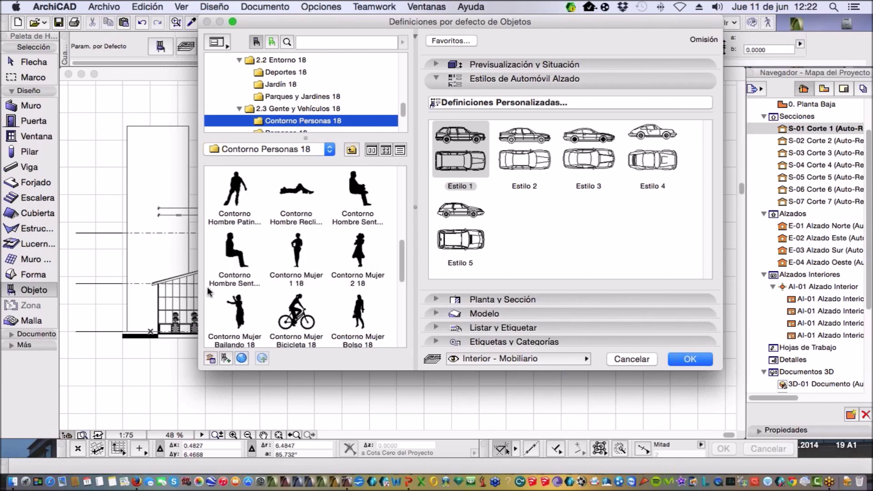
left_click(356, 249)
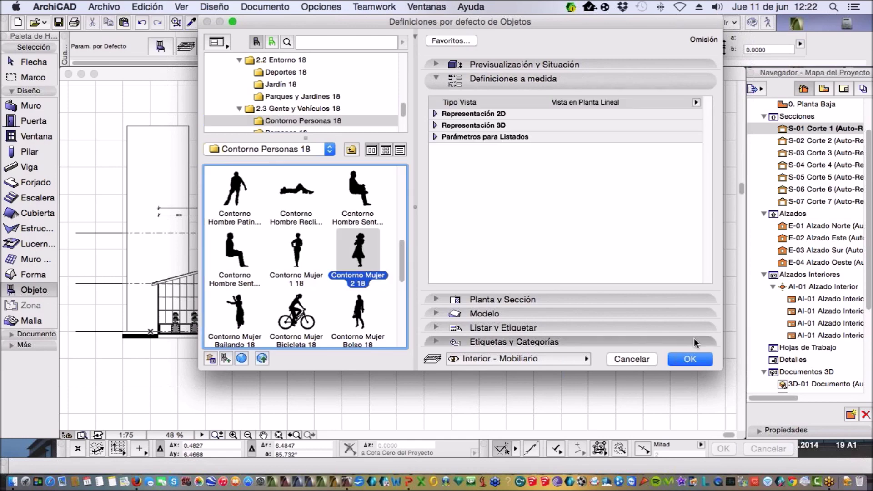
left_click(689, 360)
Place the woman silhouette on the living room floor in the section, between the coffee table and the right-hand armchair
scroll(264, 333, "up", 5)
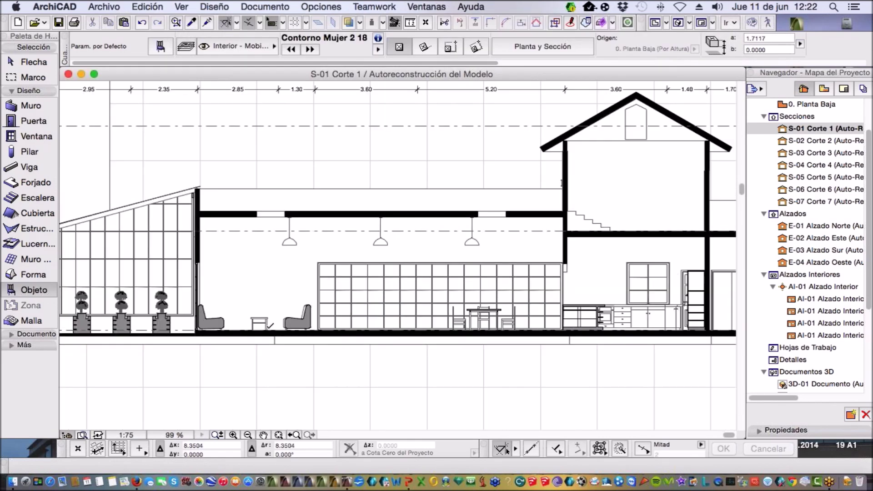
left_click(273, 327)
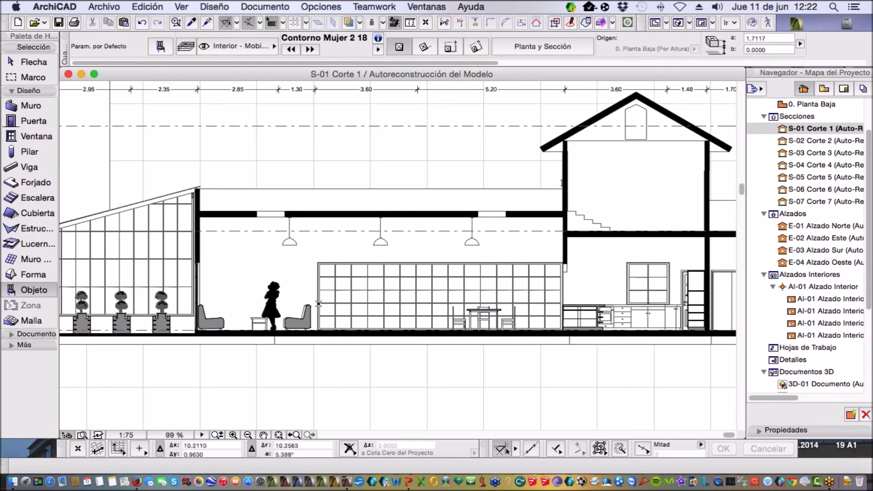
scroll(475, 339, "down", 5)
scroll(373, 318, "up", 1)
scroll(373, 318, "up", 2)
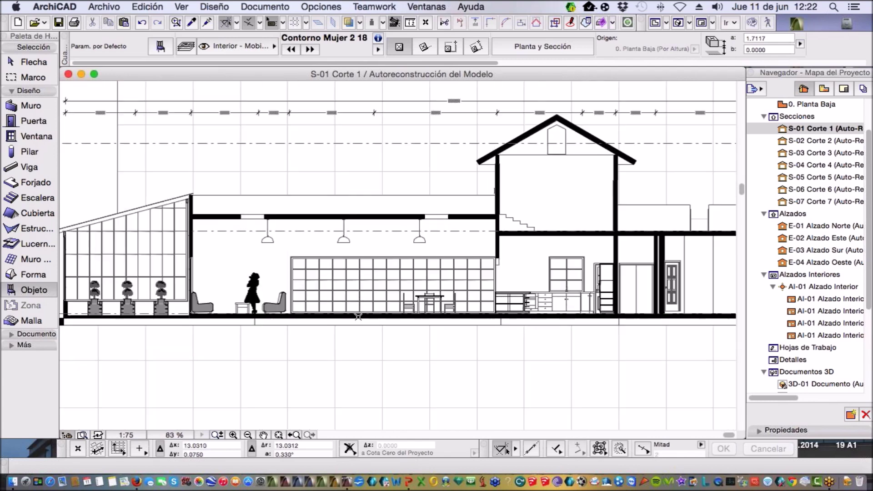
scroll(491, 317, "down", 1)
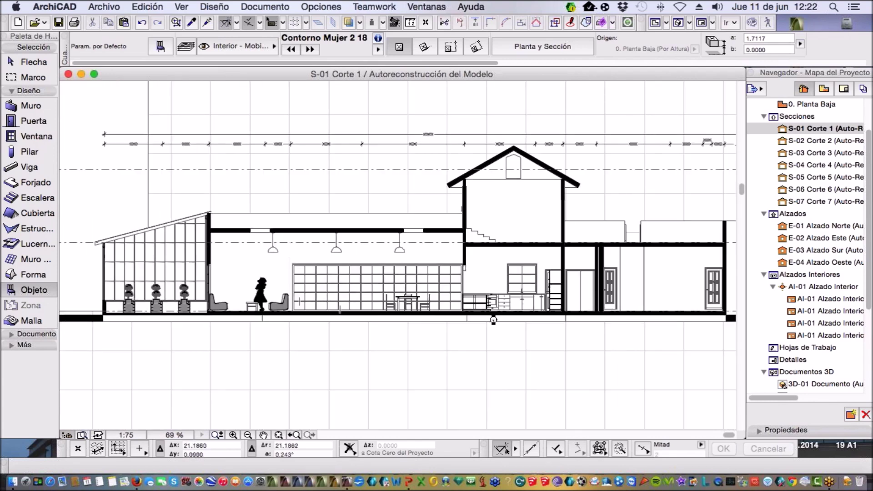
Change the default object to the walking couple silhouette from the Contorno Personas 18 library folder
double_click(35, 291)
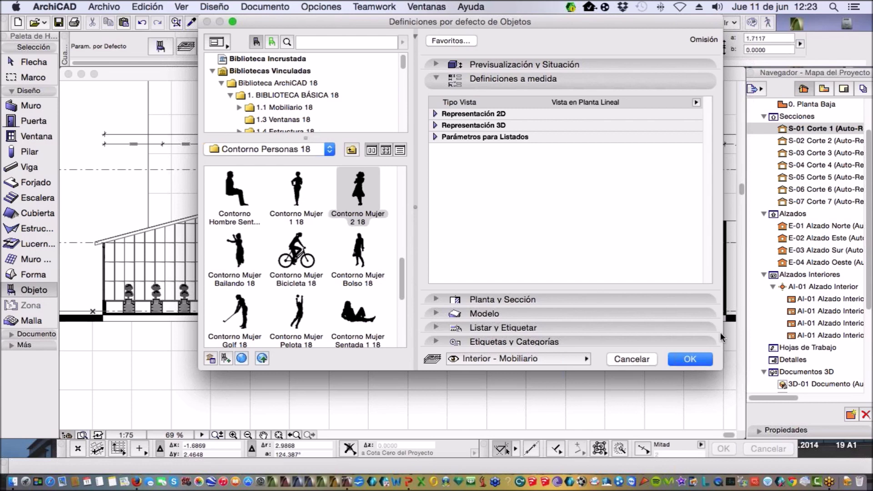
left_click_drag(720, 372, 720, 446)
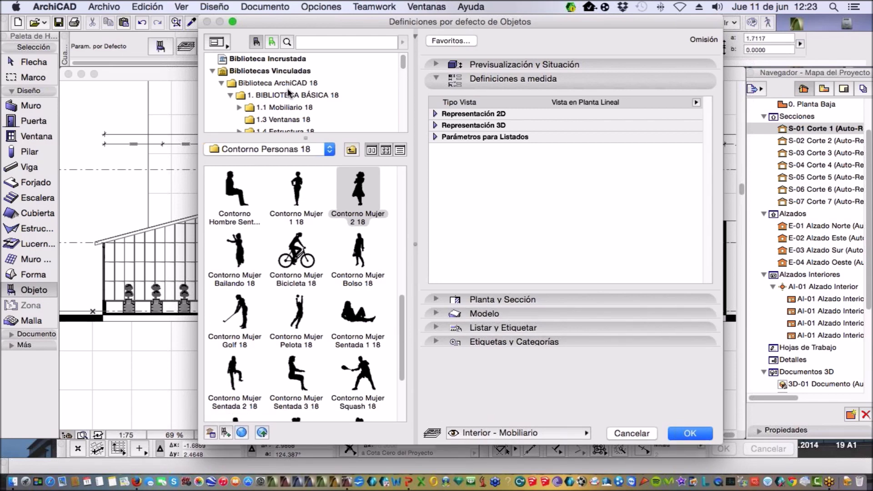
left_click_drag(403, 63, 399, 115)
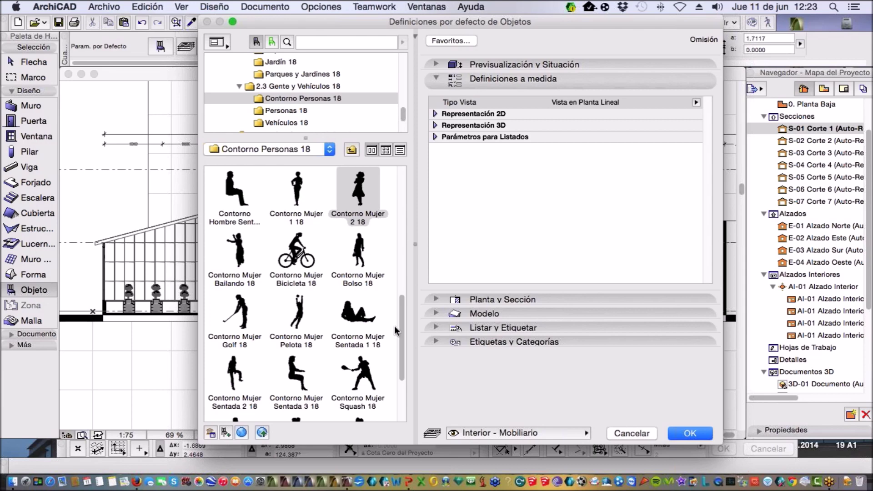
left_click_drag(400, 337, 397, 361)
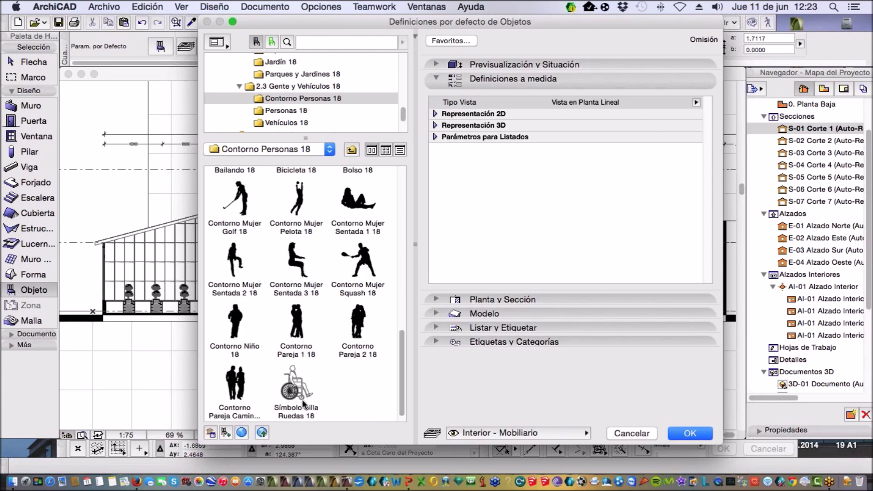
left_click(237, 384)
key("Return")
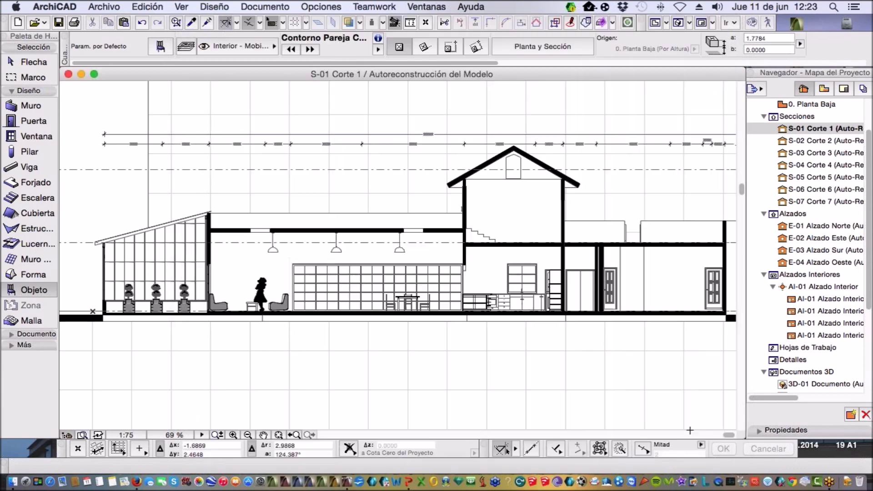
key("super+minus")
scroll(574, 305, "up", 5)
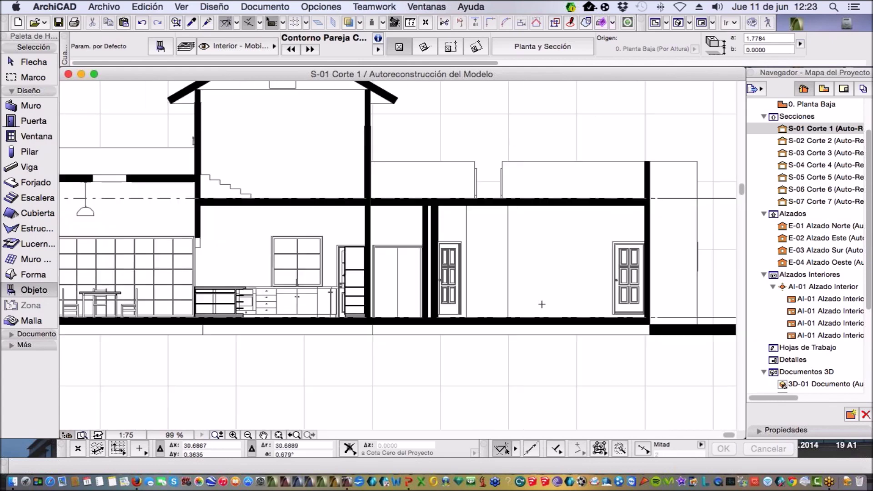
Place the walking couple silhouette on the ground floor in the section, between the two panelled doors
left_click(523, 314)
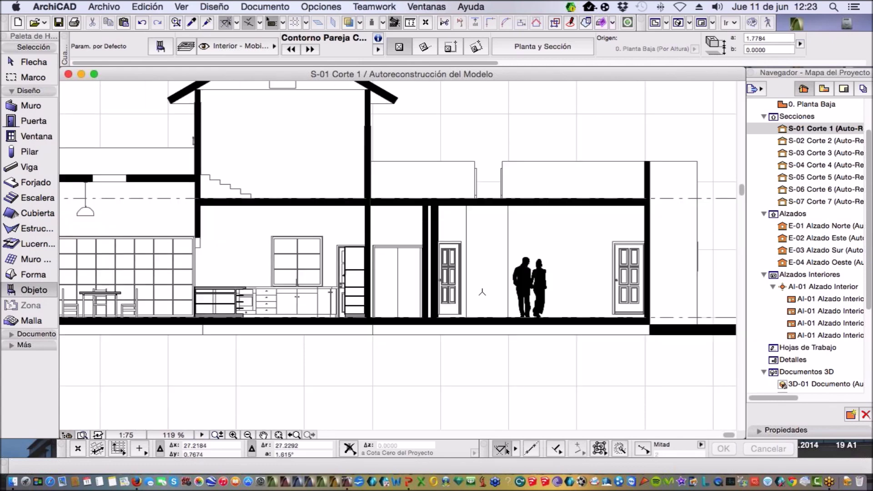
scroll(496, 291, "down", 5)
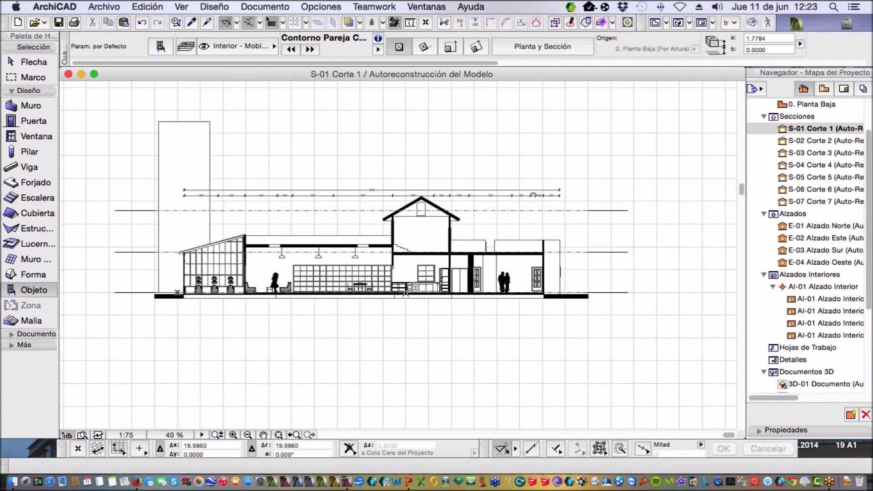
Set the default object to Contorno Niño 18 and place the child silhouette on the upper floor under the gabled roof
left_click(32, 290)
double_click(32, 289)
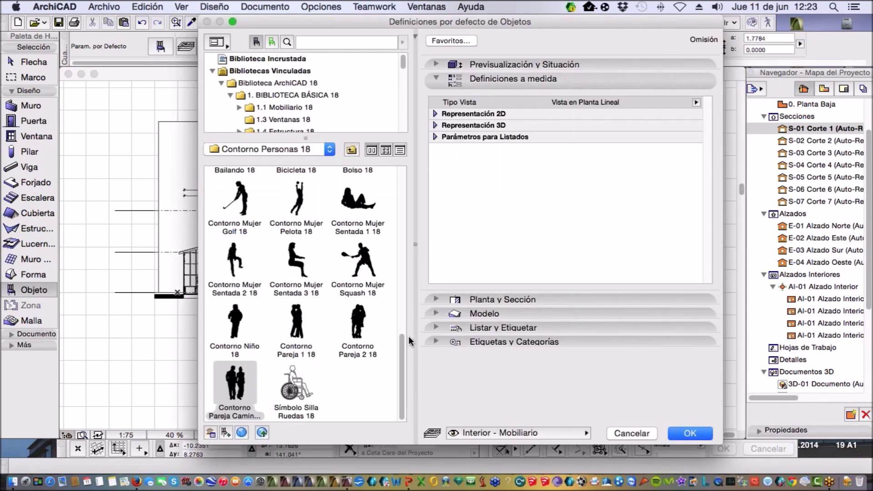
left_click(243, 328)
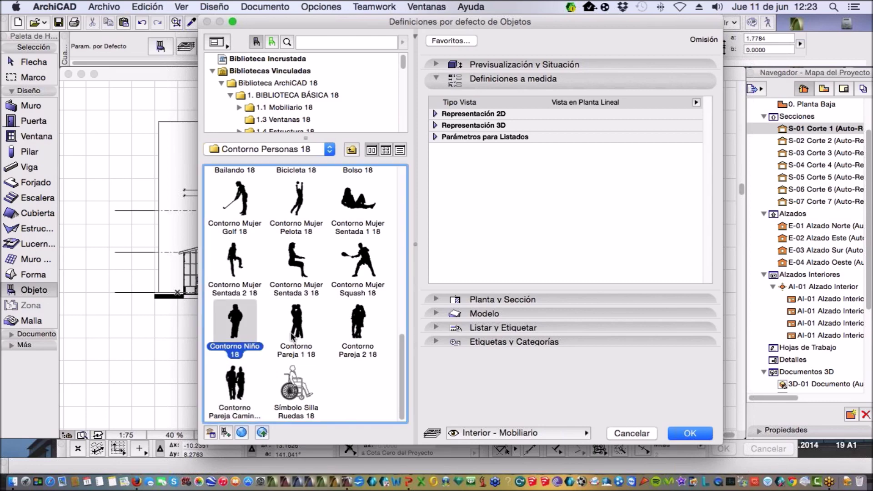
left_click(682, 434)
scroll(422, 255, "up", 5)
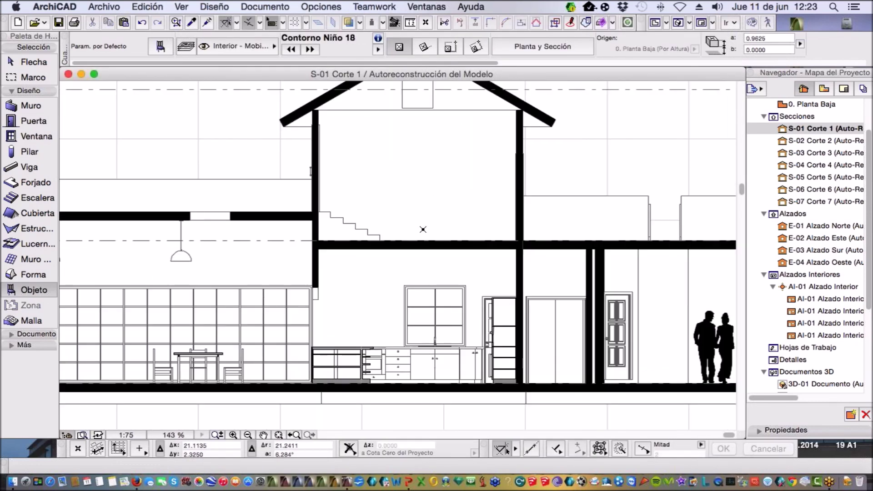
scroll(418, 234, "down", 2)
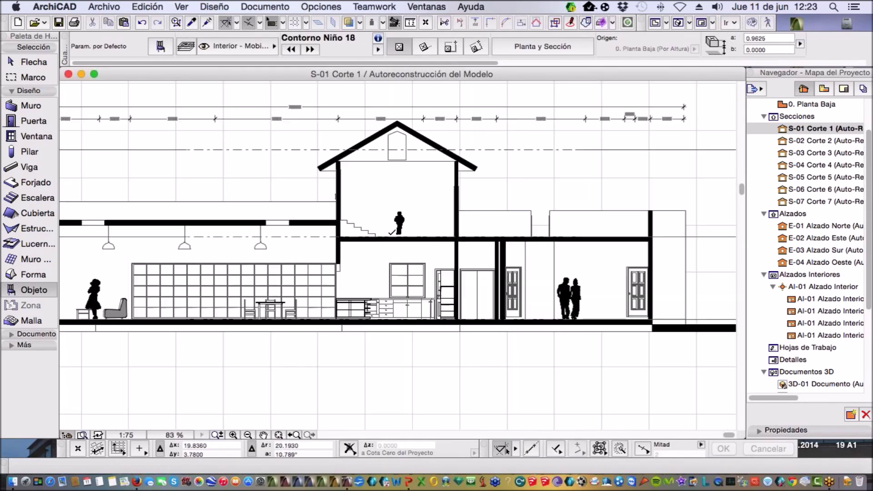
Move the child silhouette vertically so its feet rest on the upper floor slab, and deselect it
left_click(34, 62)
scroll(401, 234, "up", 10)
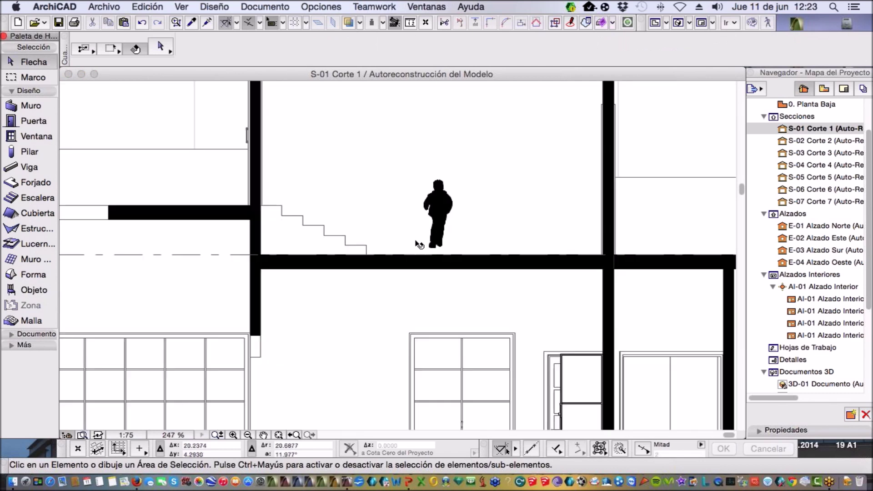
left_click(439, 250)
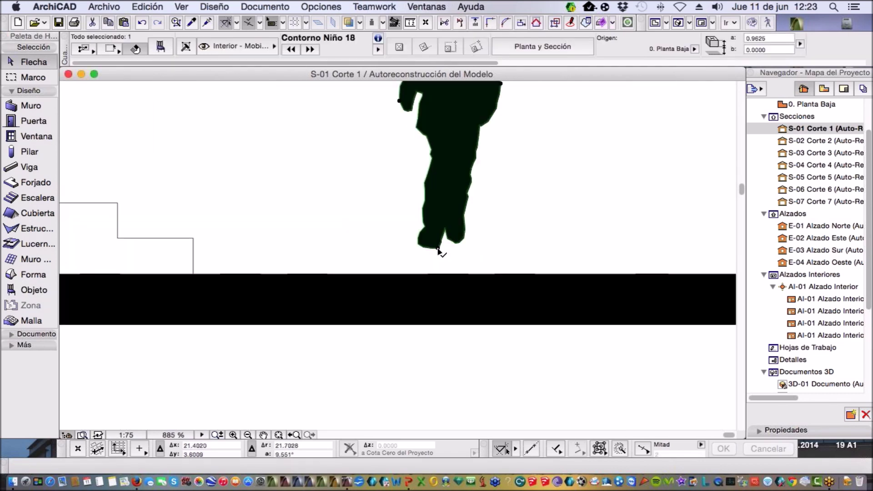
left_click(439, 250)
left_click(439, 274)
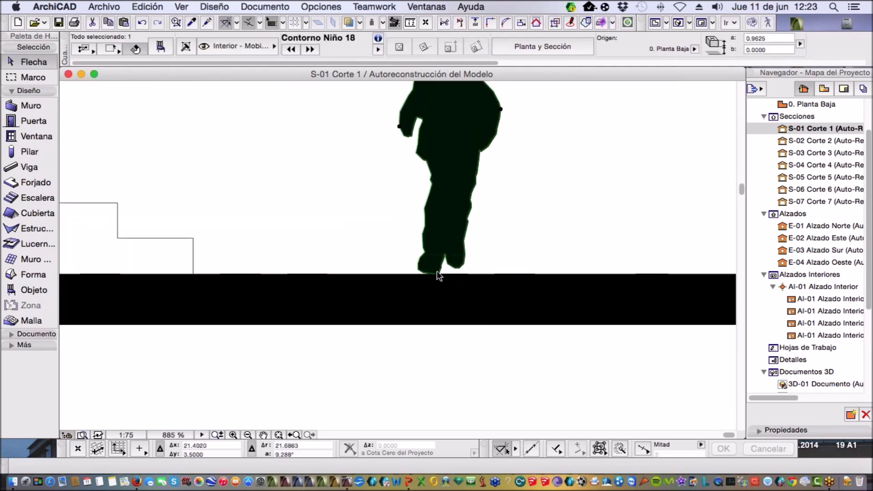
scroll(402, 240, "down", 5)
scroll(402, 241, "down", 2)
key("Escape")
scroll(402, 241, "down", 8)
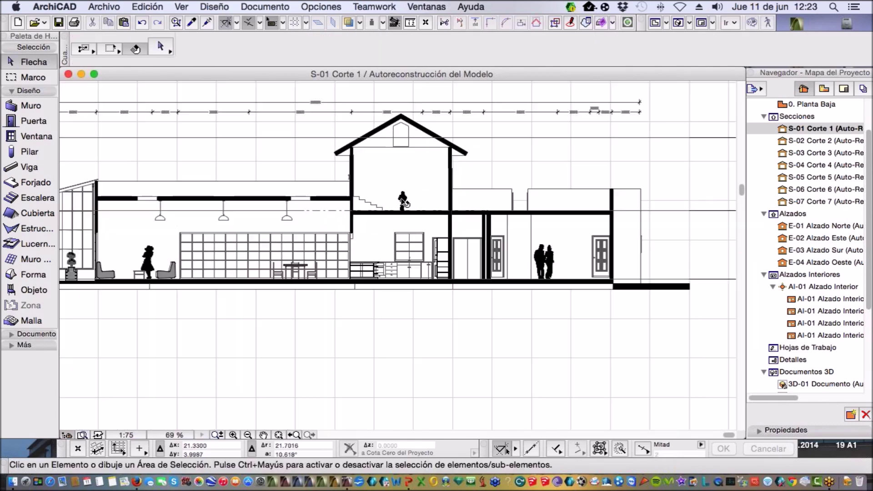
scroll(319, 257, "up", 2)
scroll(295, 260, "down", 2)
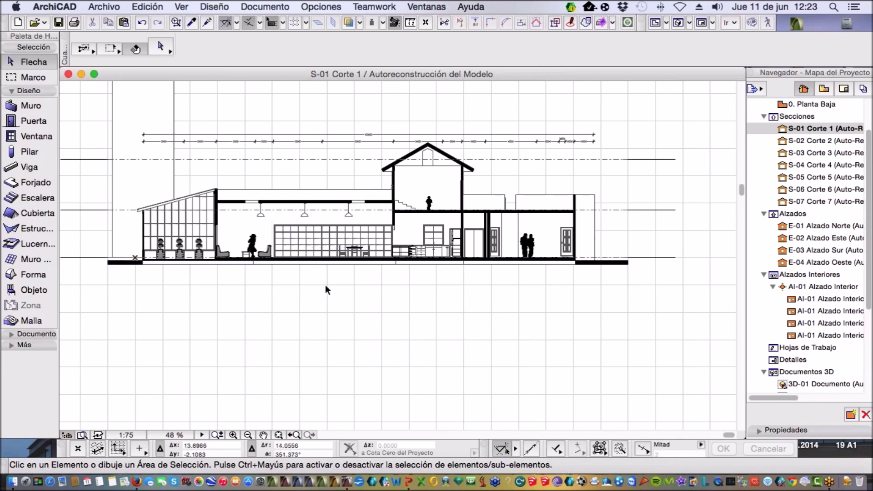
scroll(326, 285, "up", 1)
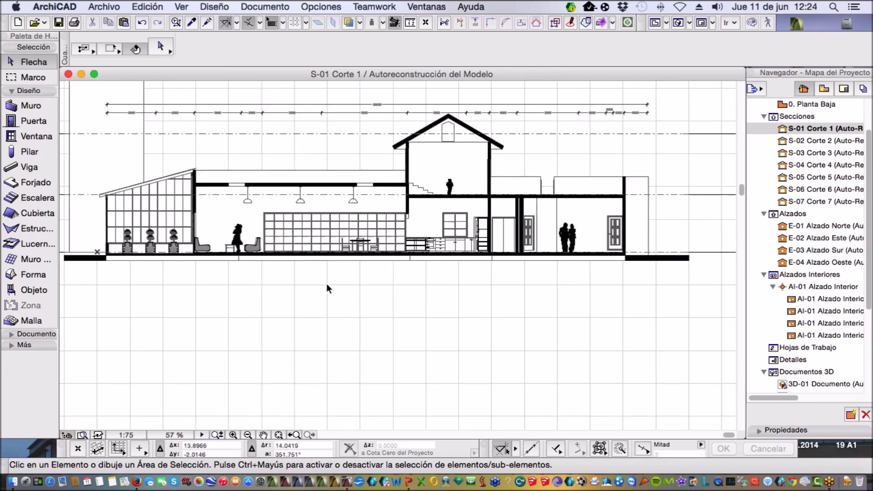
scroll(330, 282, "down", 2)
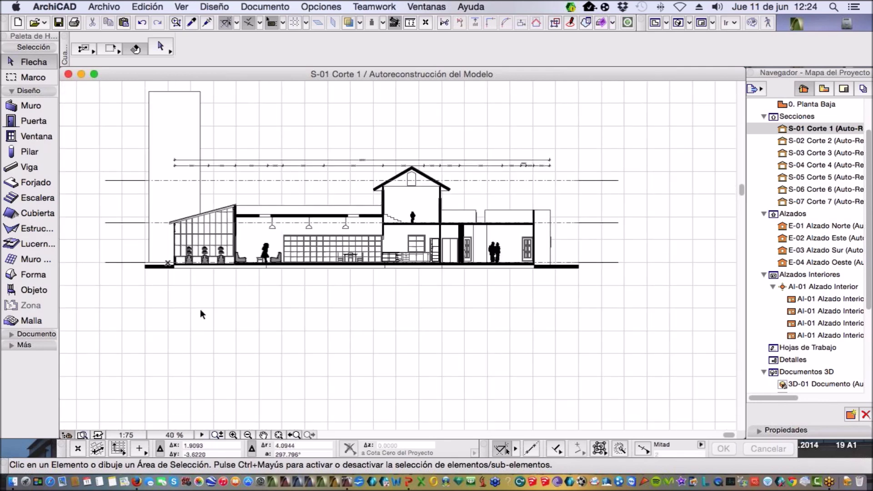
Set the default object to Gente Bitmap 18 from the Personas 18 library folder and place it on the exterior ground beside the glazed room
double_click(37, 291)
left_click_drag(405, 67, 403, 94)
scroll(403, 95, "down", 10)
left_click(286, 104)
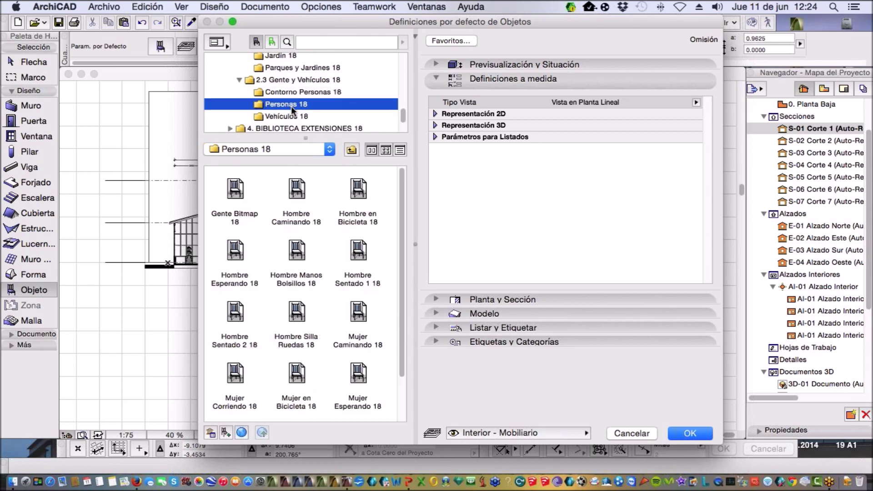
left_click(238, 192)
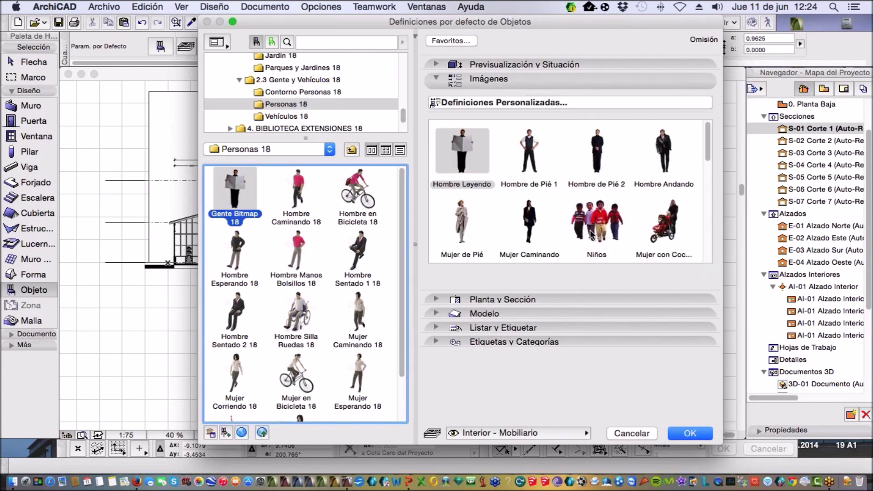
left_click(697, 435)
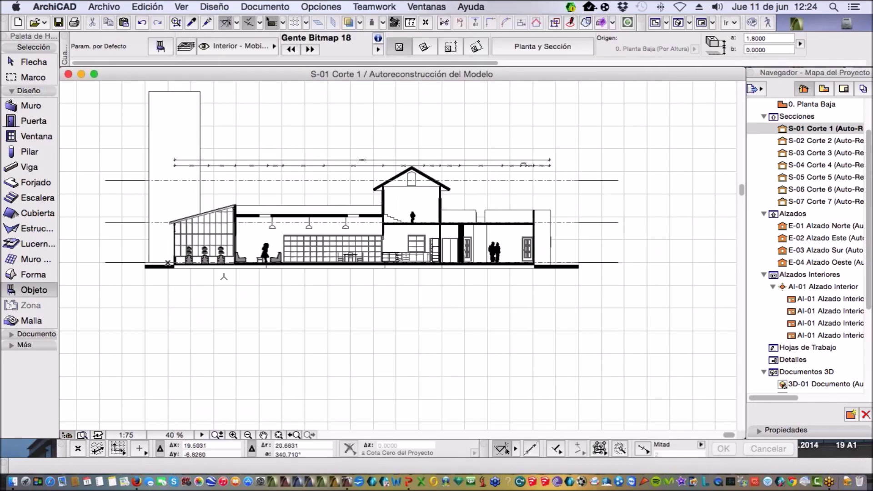
scroll(207, 263, "up", 3)
left_click(129, 263)
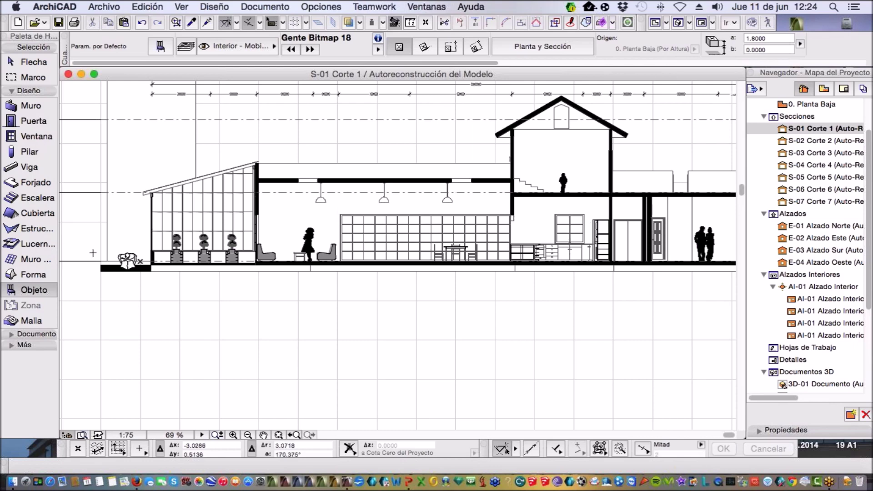
Open the selection settings of the placed Gente Bitmap 18 figure, expanding Planta y Sección and showing all parameters
left_click(38, 63)
scroll(131, 258, "up", 8)
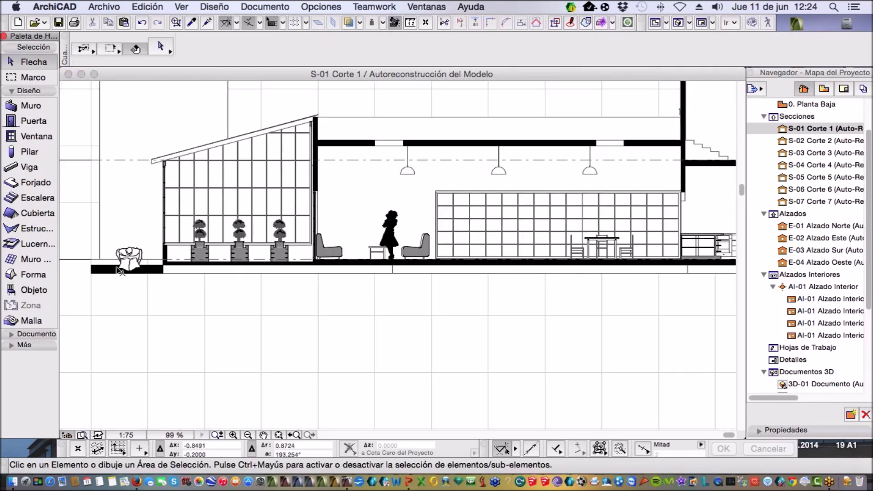
left_click(161, 231)
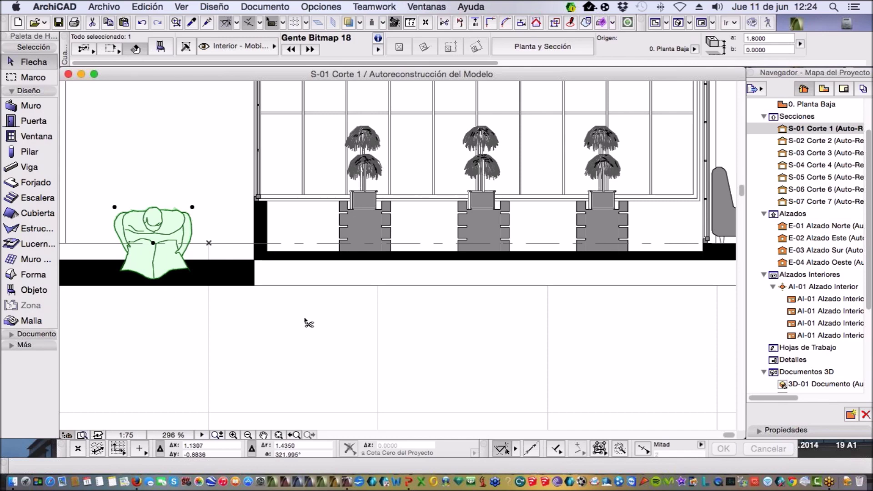
key("super+t")
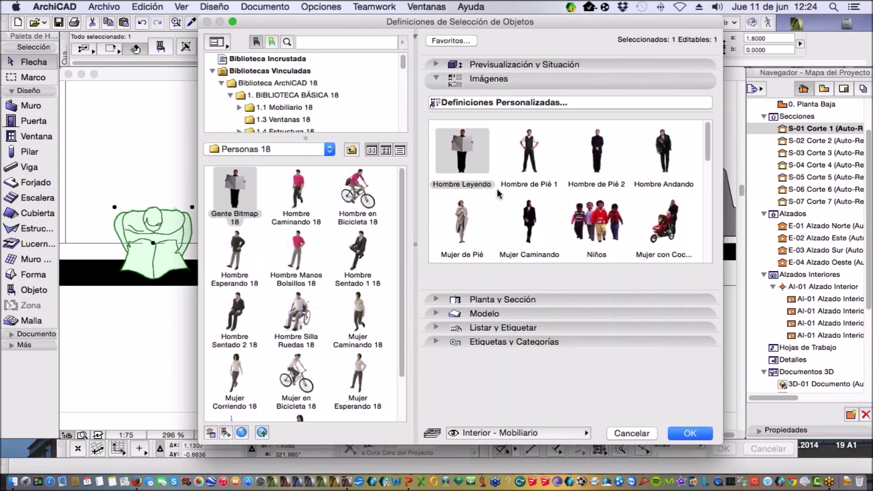
left_click(439, 299)
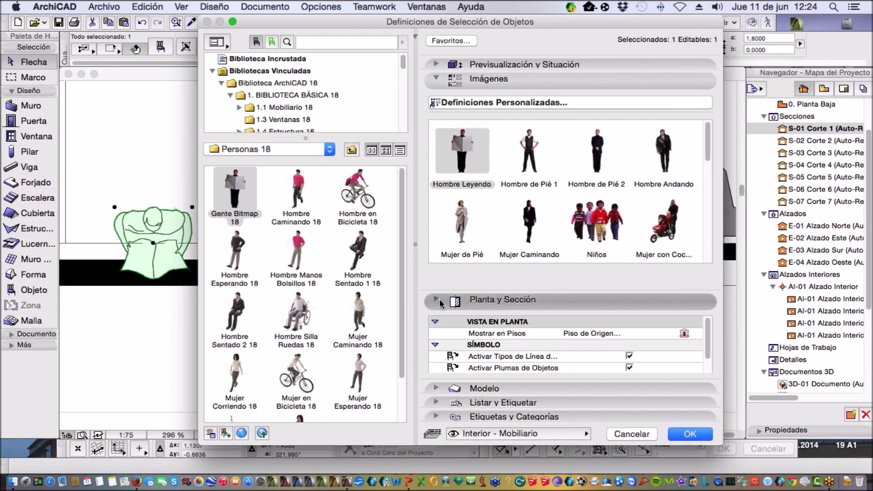
left_click(547, 104)
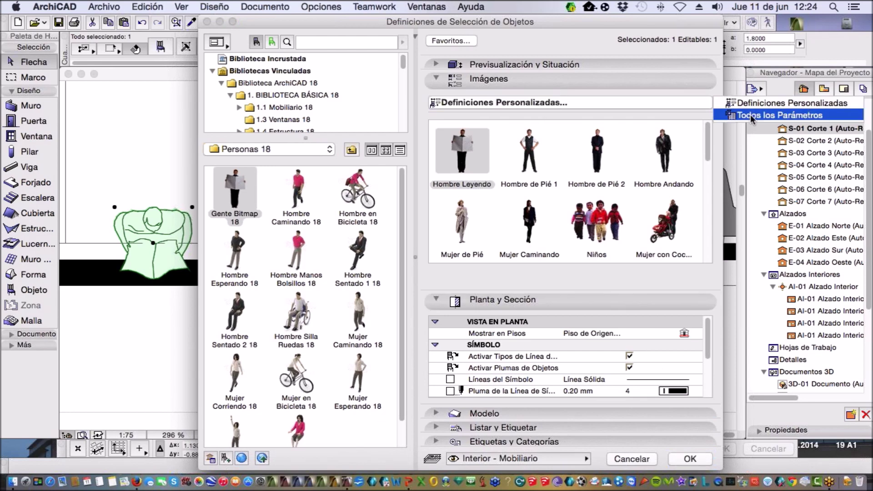
left_click(750, 115)
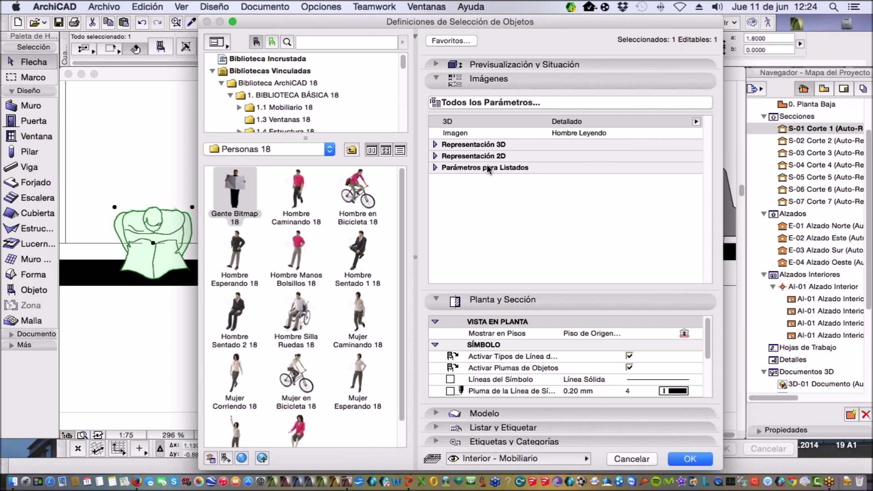
Examine the figure's 3D and 2D representation parameters and the image gallery in Definiciones Personalizadas
left_click(435, 156)
left_click(435, 157)
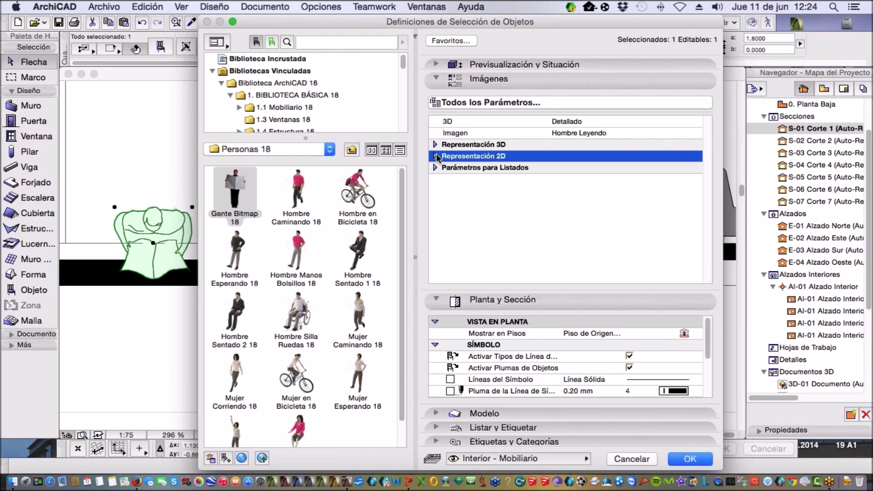
left_click(440, 145)
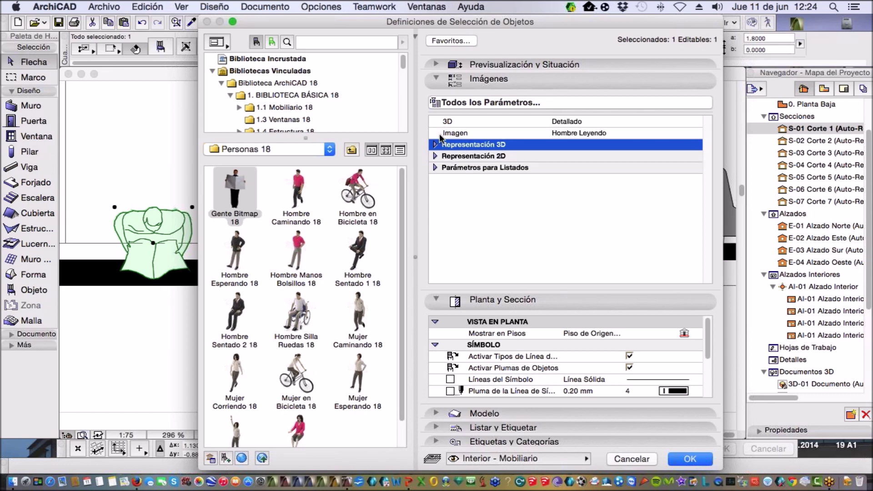
left_click(549, 121)
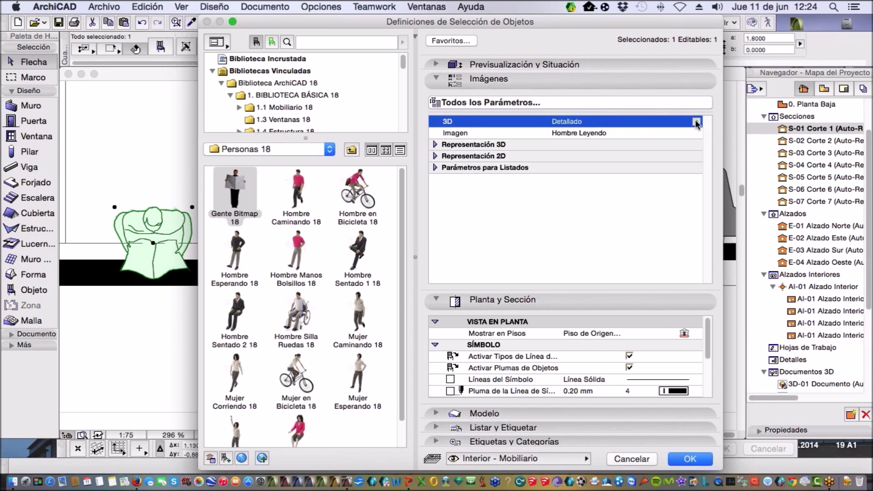
left_click(573, 104)
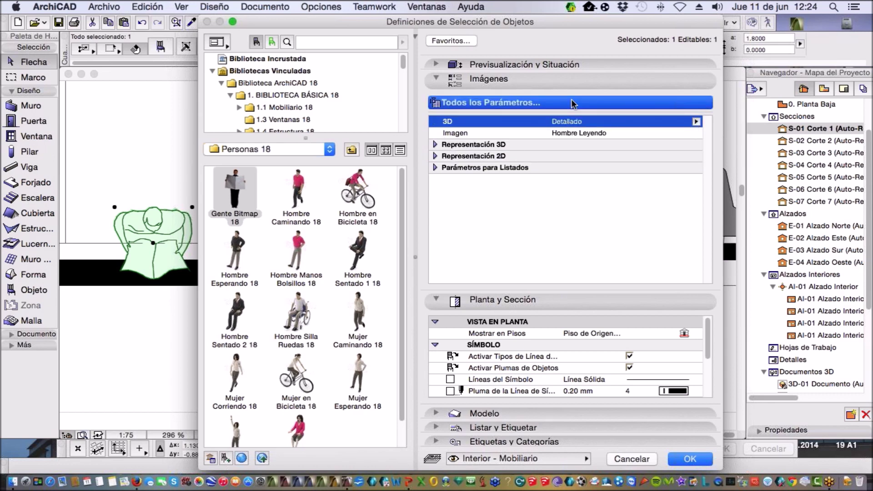
left_click(758, 104)
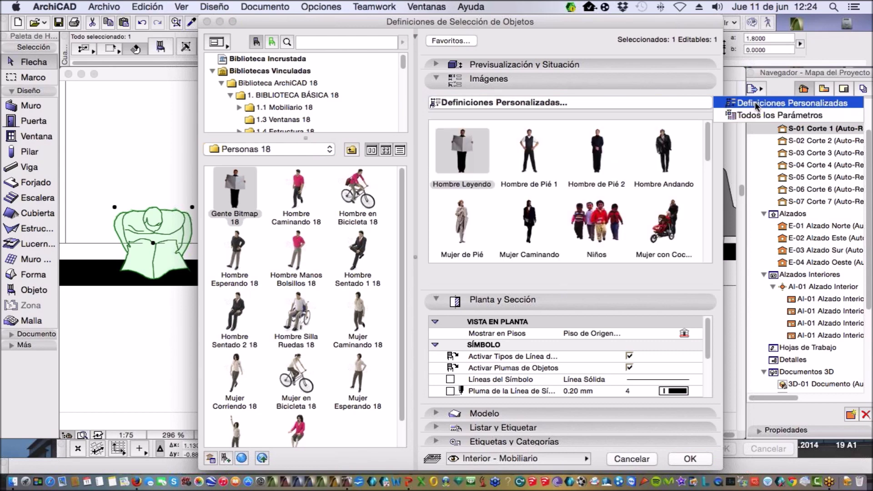
left_click(709, 197)
left_click(710, 197)
left_click_drag(713, 220, 720, 109)
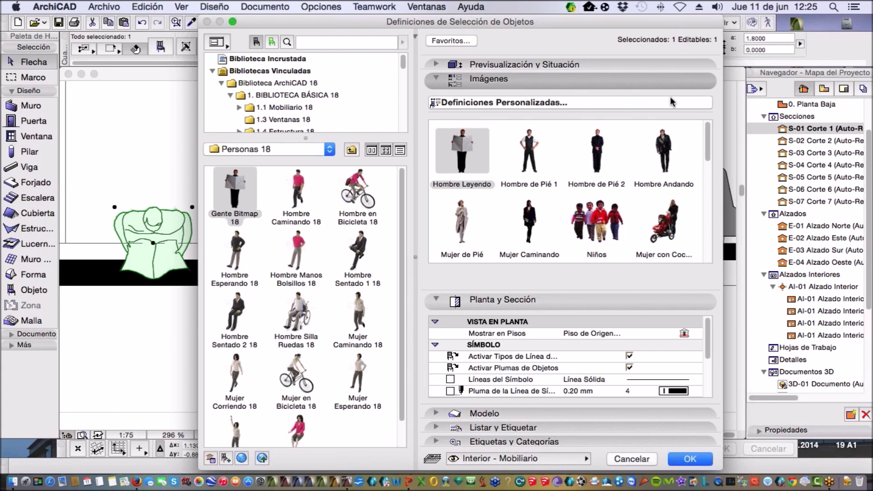
Show all parameters of the Gente Bitmap 18 figure and set its image to Mujer Caminando
left_click(438, 103)
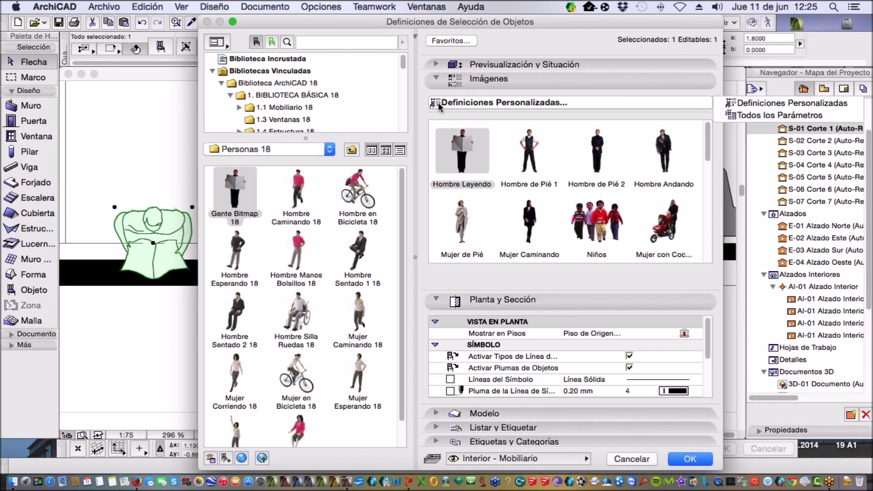
left_click(748, 114)
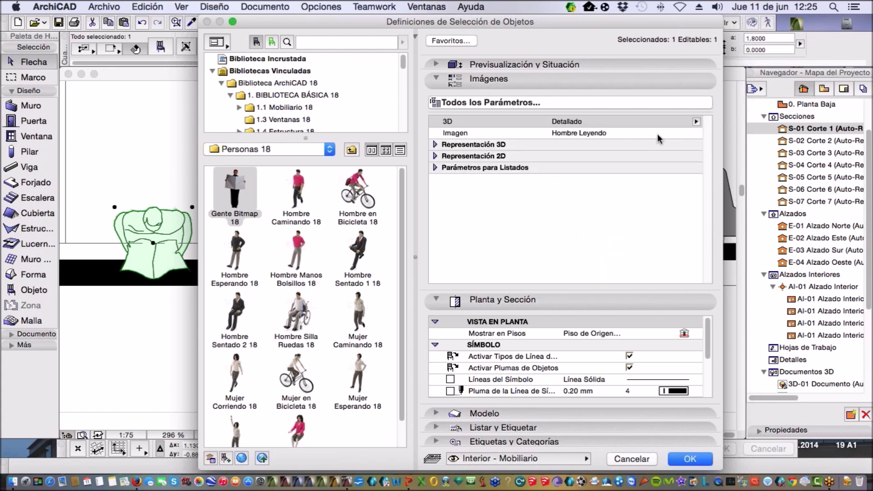
left_click(677, 134)
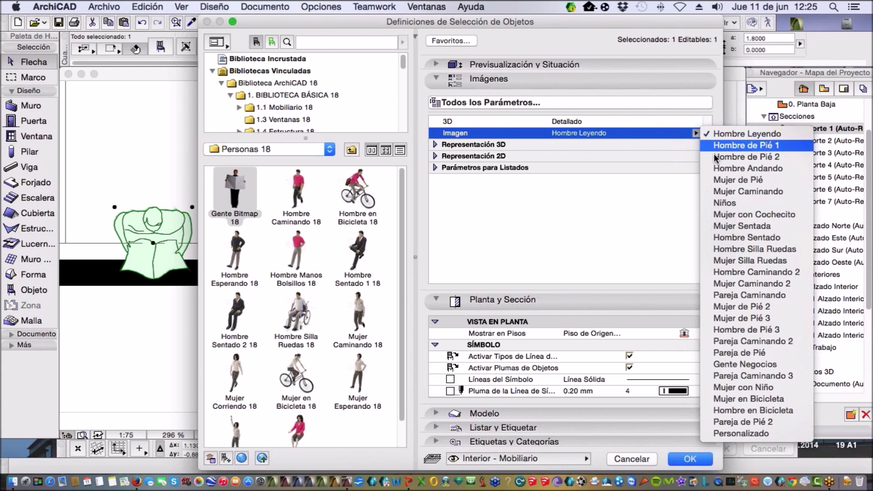
left_click(748, 191)
Review the figure's 2D representation and listing parameters, including the Tipo Grupo options, and apply the object settings
left_click(436, 156)
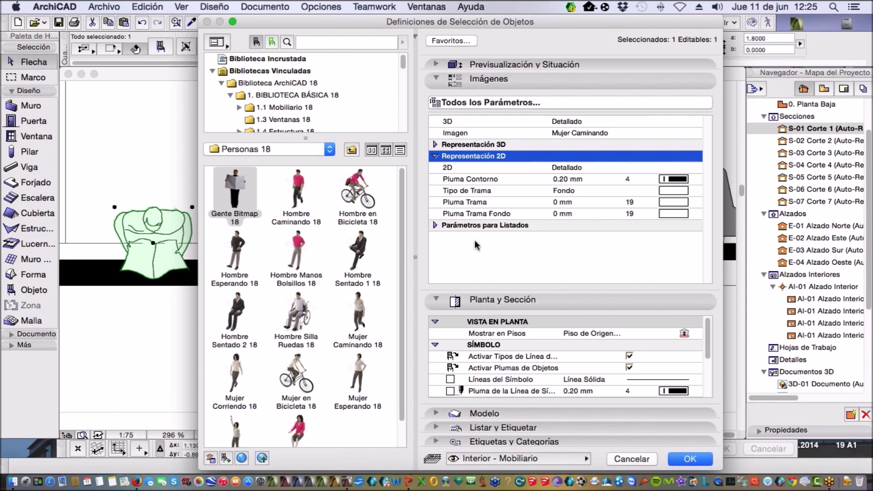
left_click(435, 225)
left_click(493, 248)
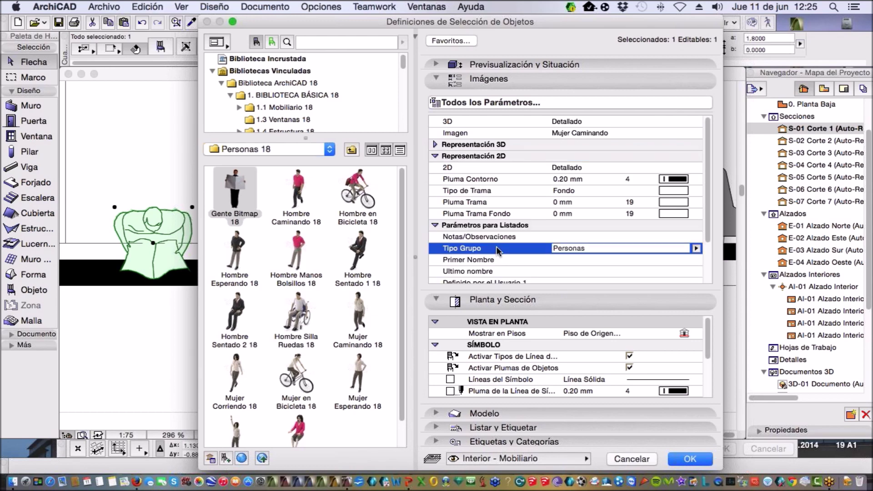
left_click(696, 249)
left_click(741, 249)
left_click(689, 459)
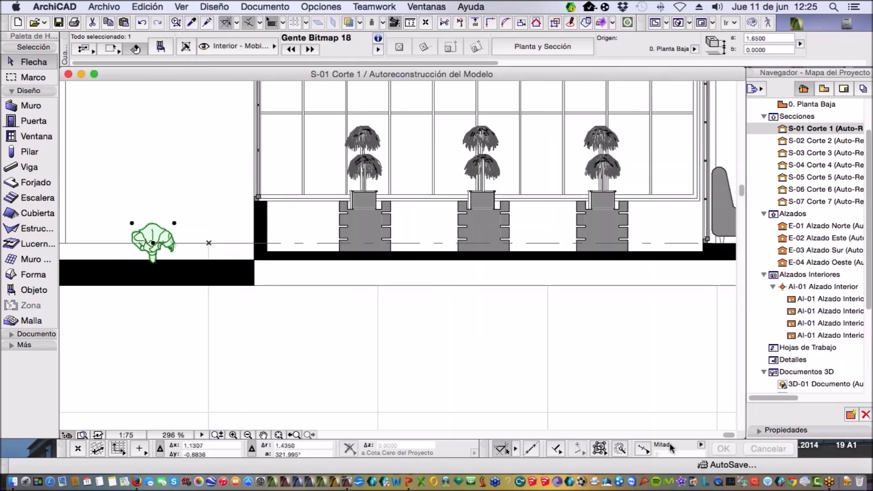
Delete the Gente Bitmap 18 figure standing outside the building in section S-01 Corte 1
scroll(275, 276, "down", 5)
scroll(212, 279, "up", 6)
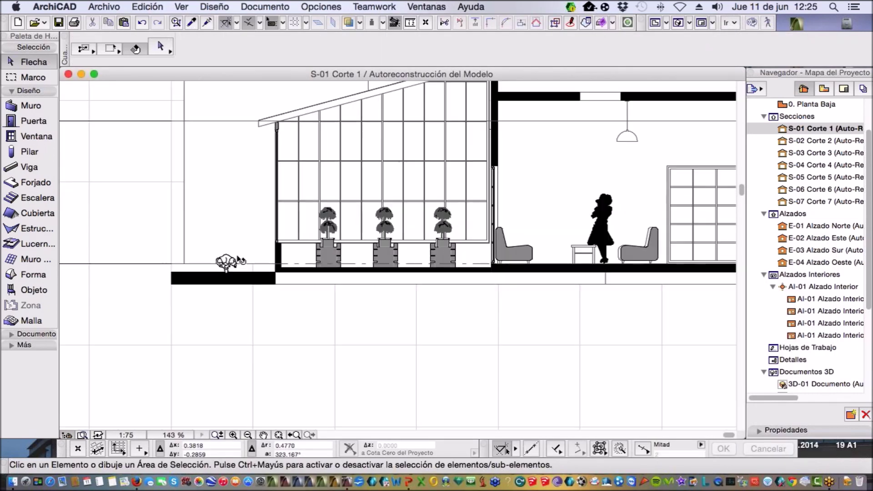
left_click(212, 279)
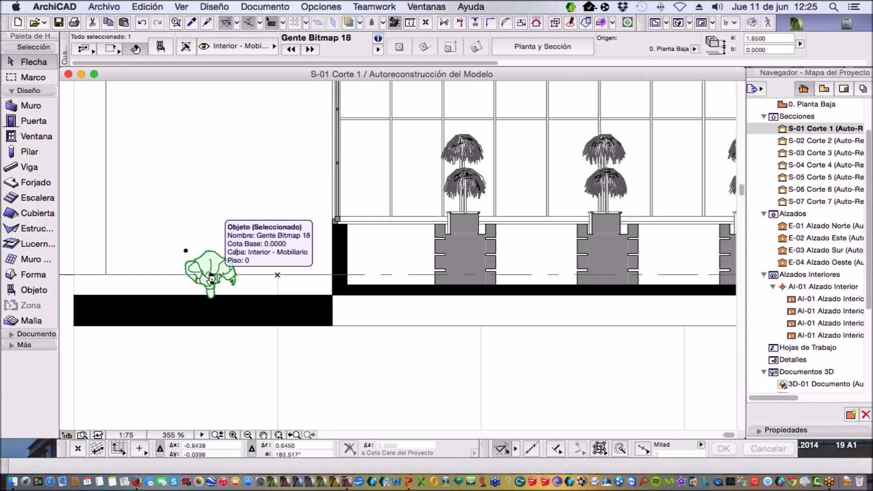
key("Delete")
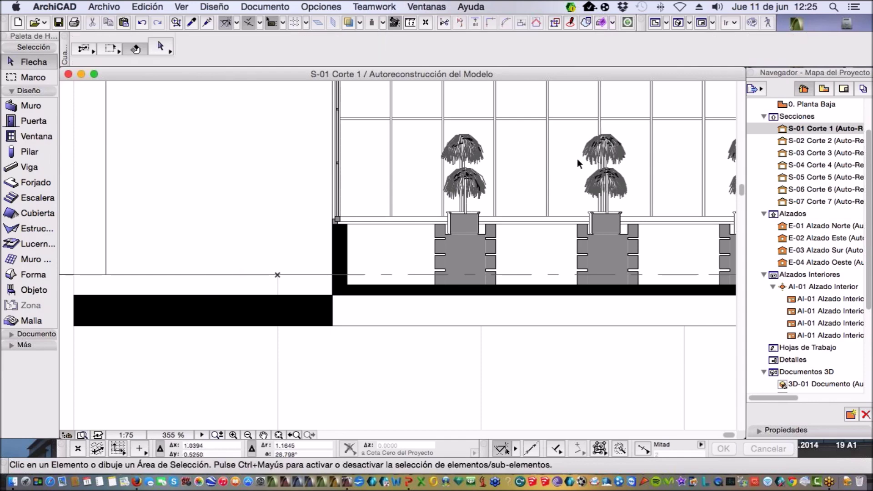
Place a Gente Bitmap 18 object with the Hombre Leyendo image beside the garage entrance in the 0. Planta Baja plan
double_click(801, 104)
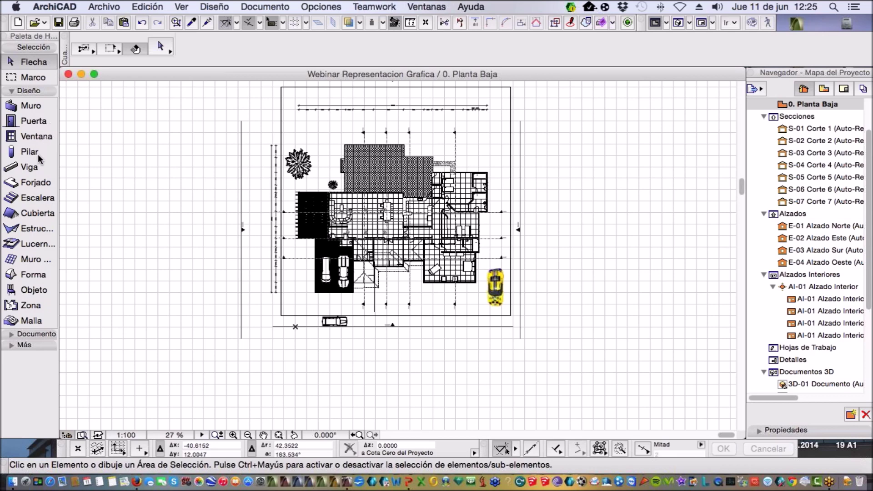
double_click(32, 290)
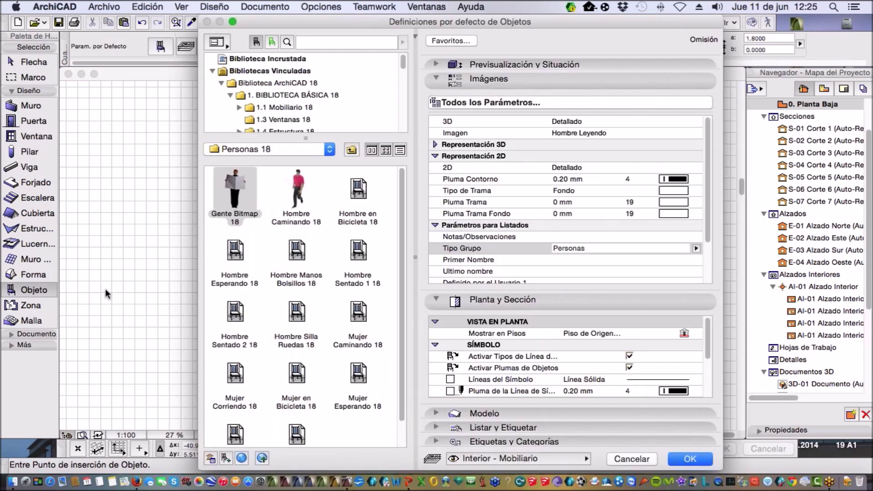
left_click(691, 460)
scroll(350, 262, "up", 10)
left_click(345, 263)
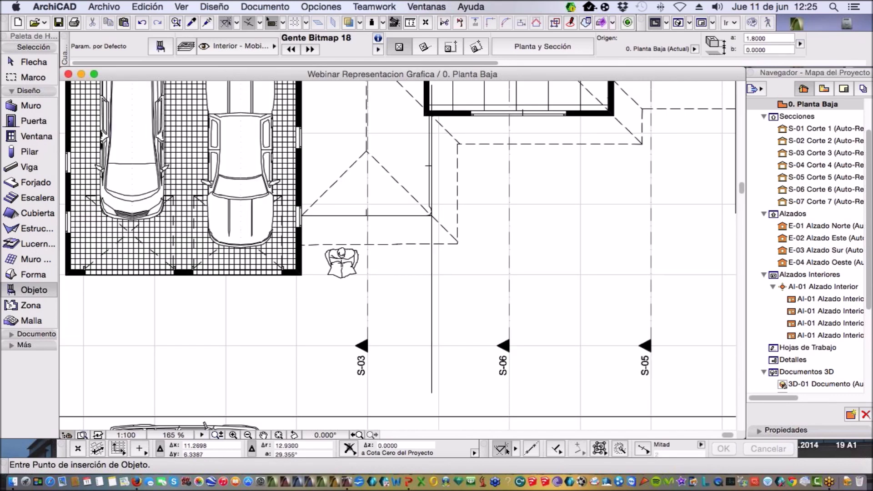
scroll(278, 195, "down", 4)
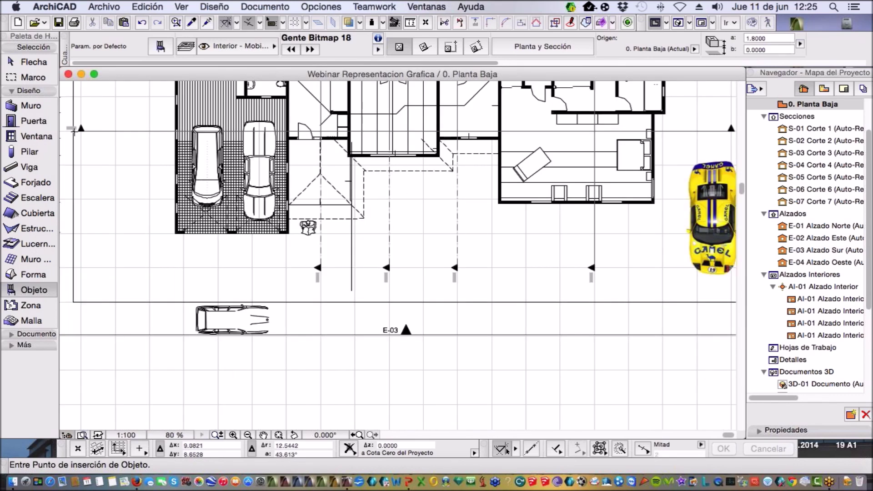
Show the model in 3D perspective and inspect the placed figure beside the front porch at eye level
left_click(32, 62)
left_click(313, 229)
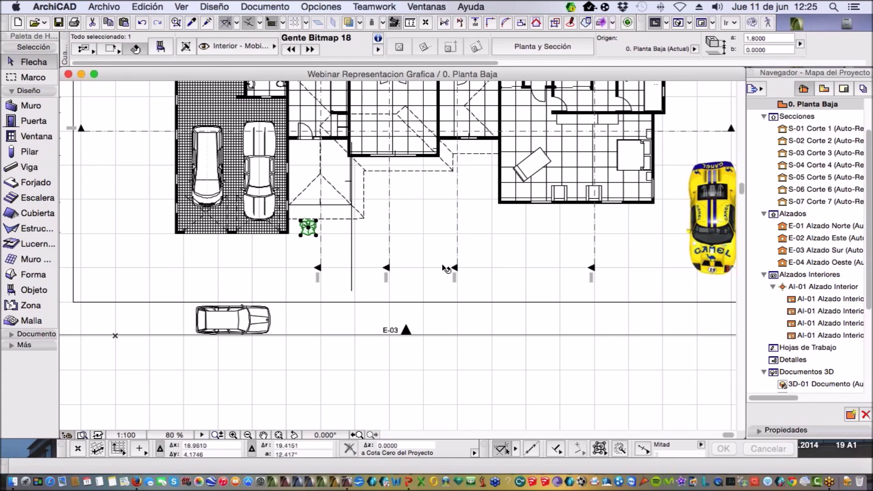
key("Escape")
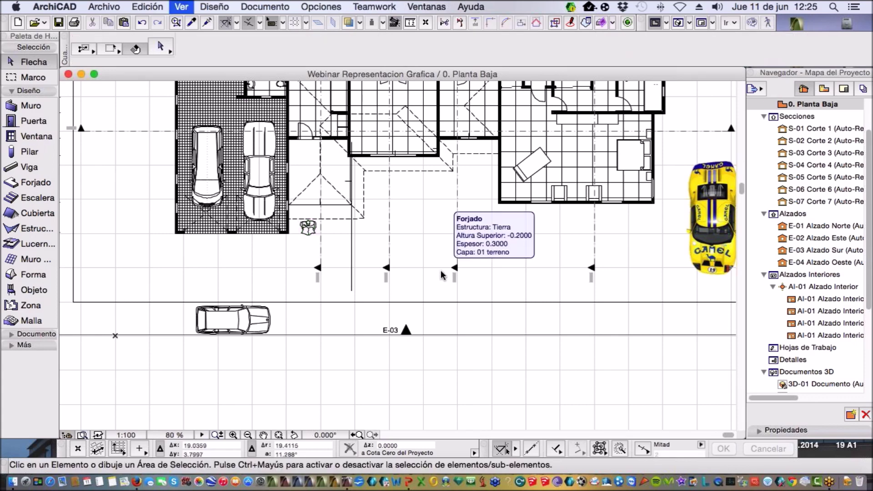
key("F5")
scroll(298, 334, "up", 10)
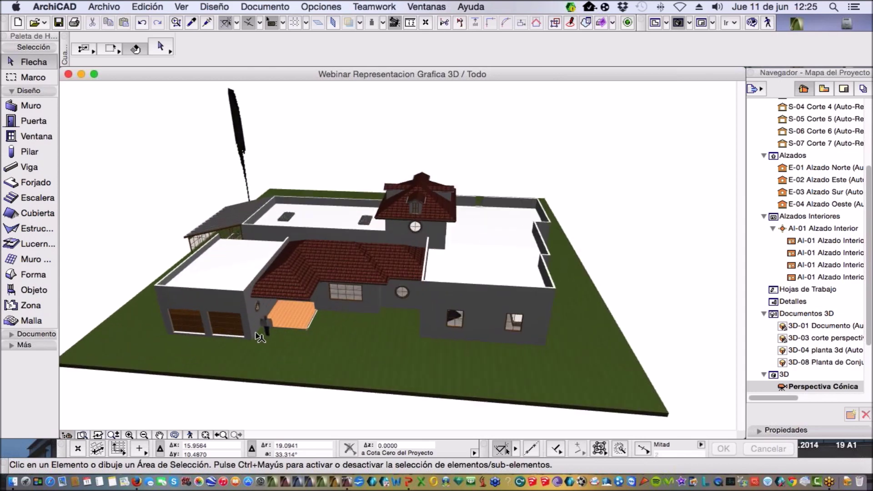
scroll(260, 336, "up", 10)
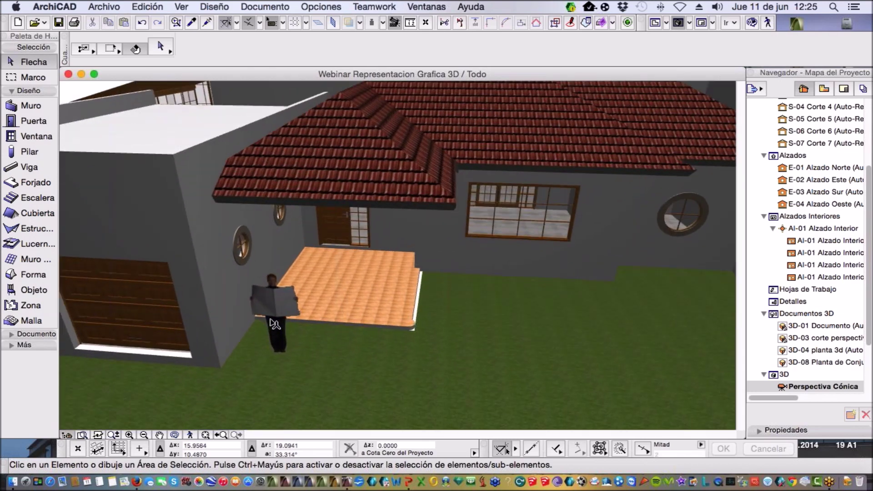
scroll(317, 292, "up", 3)
middle_click_drag(317, 293, 246, 292, "shift")
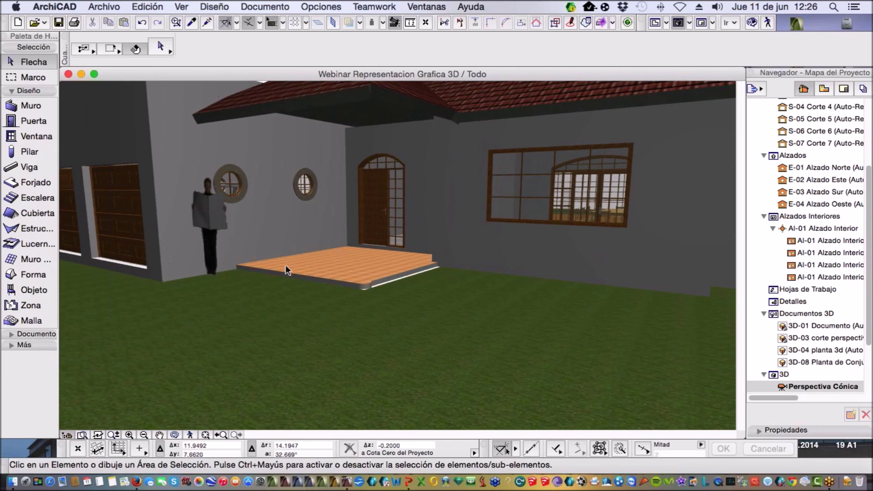
Reapply the figure's object settings in the 3D view so the man reading turns toward the camera
left_click(212, 220)
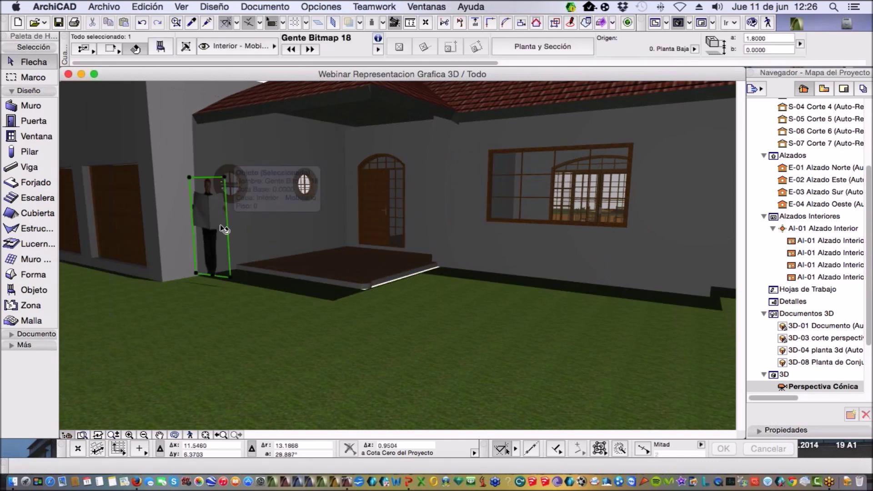
double_click(223, 229)
left_click(690, 460)
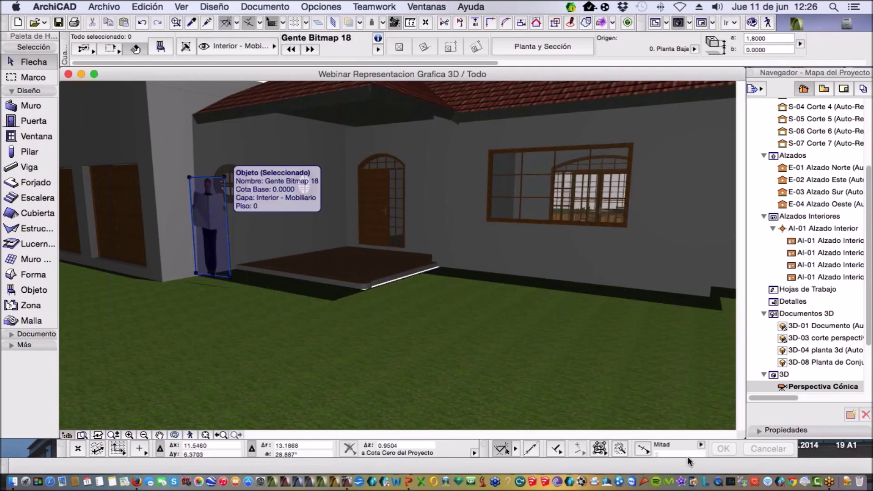
scroll(172, 253, "up", 2)
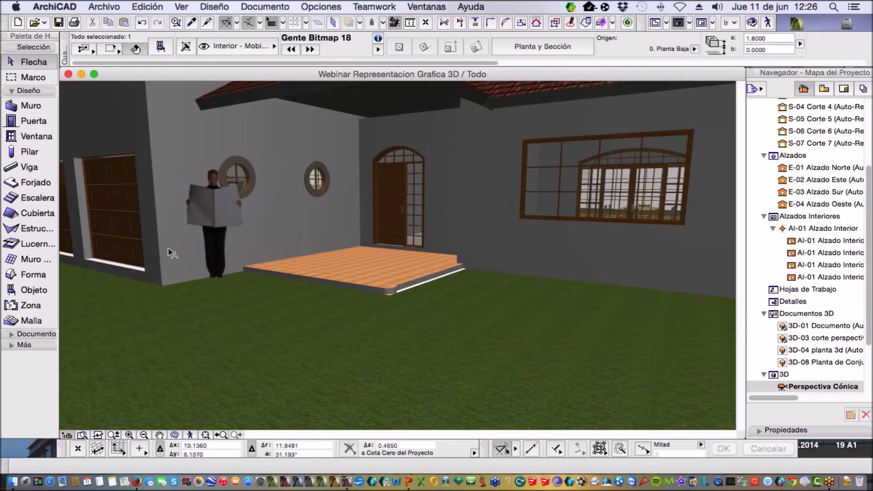
Orbit until the figure is seen edge-on from the garage side and reapply its settings to face the new viewpoint
scroll(471, 334, "down", 5)
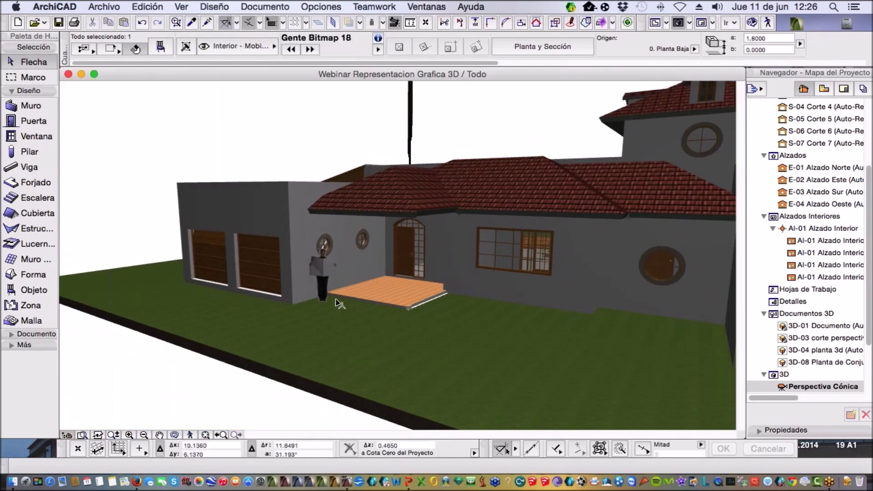
scroll(365, 305, "up", 3)
middle_click_drag(365, 305, 410, 303, "shift")
scroll(335, 270, "up", 3)
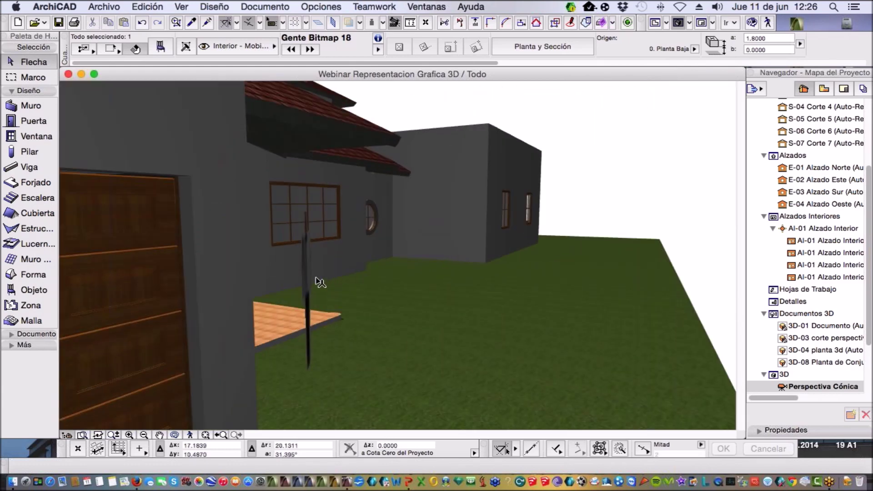
left_click(309, 282)
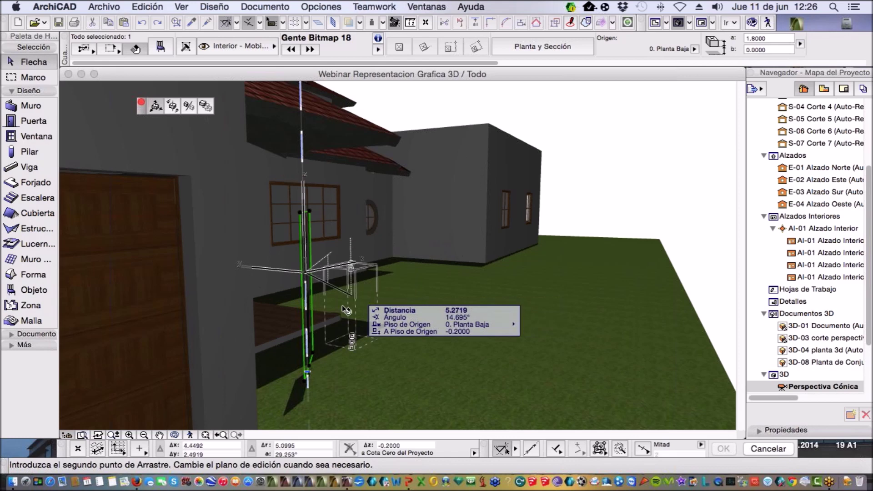
key("Escape")
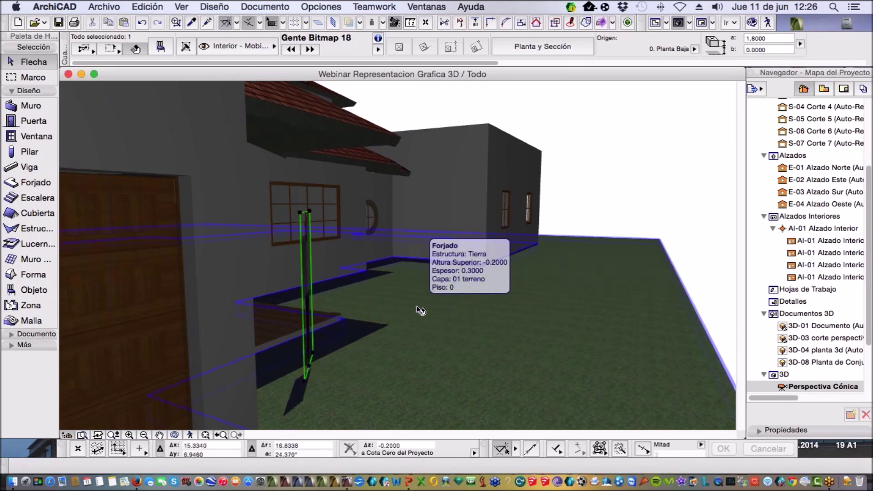
key("super+t")
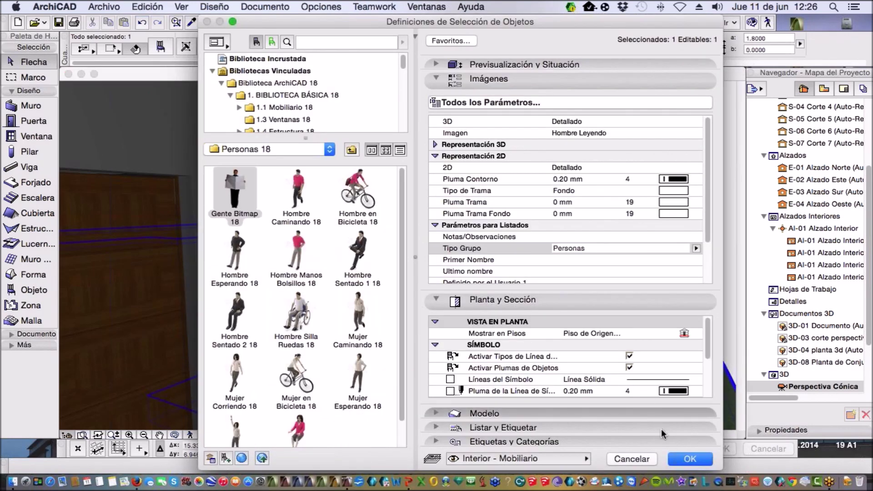
left_click(684, 457)
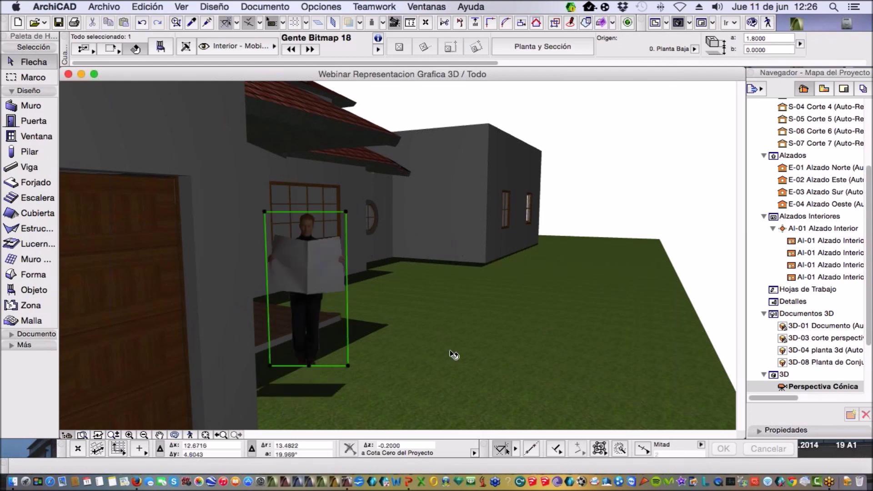
Open the figure's selection settings, collapse Representación 2D and look through the available Imagen options
key("super+t")
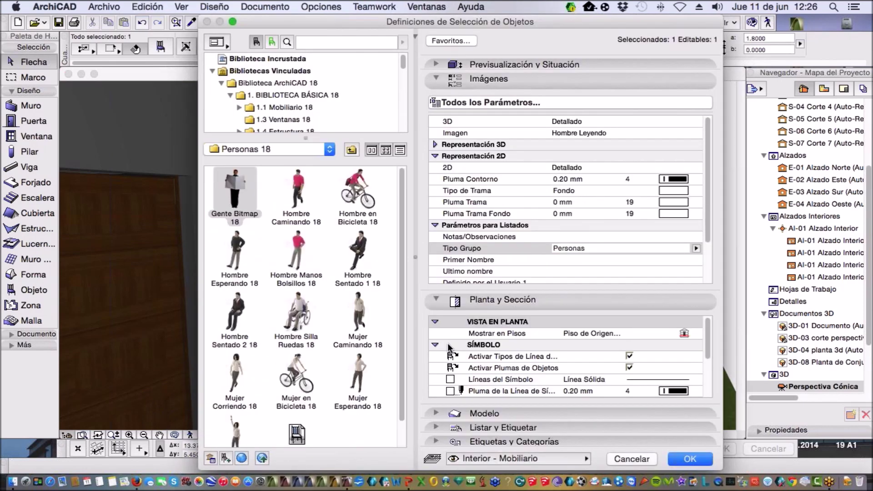
left_click(434, 155)
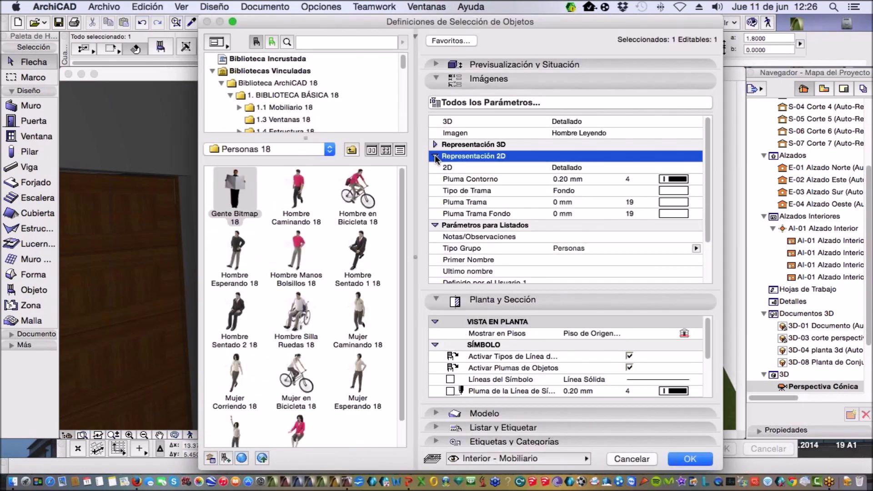
left_click(538, 132)
left_click(695, 132)
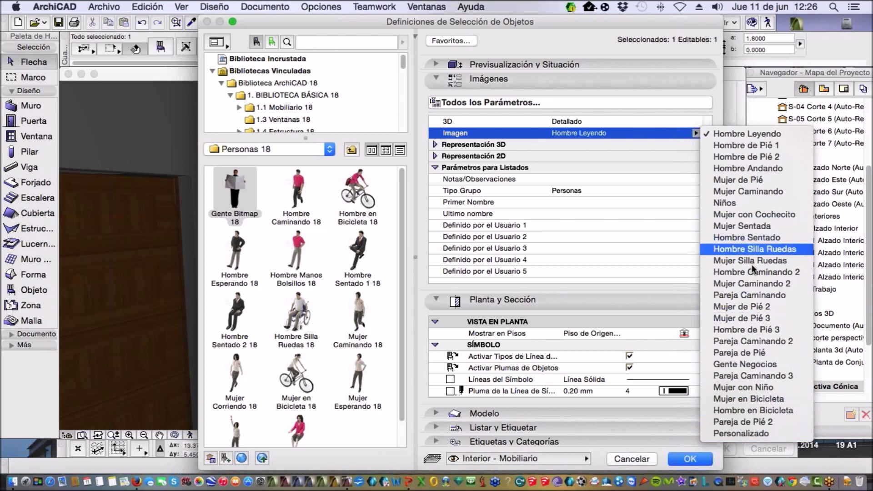
left_click(642, 450)
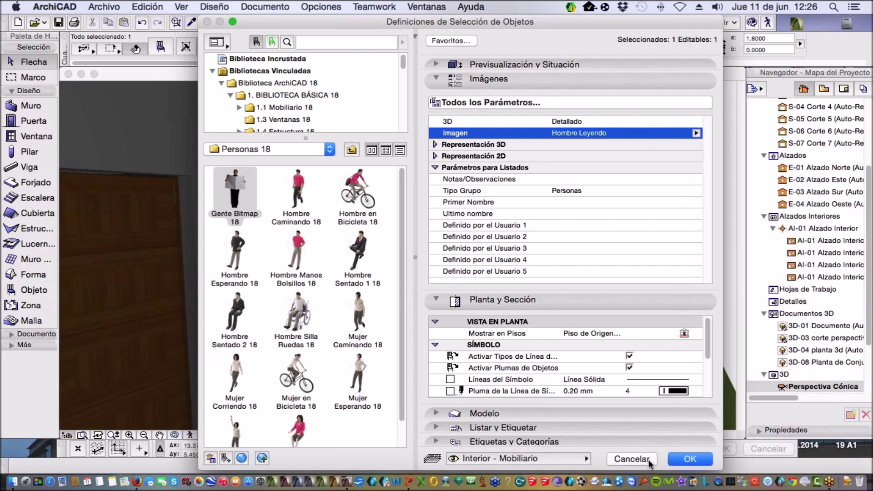
Try the Personalizado image option, look through the files offered for Nombre Imagen a Medida, and cancel the settings
left_click(695, 133)
left_click(785, 435)
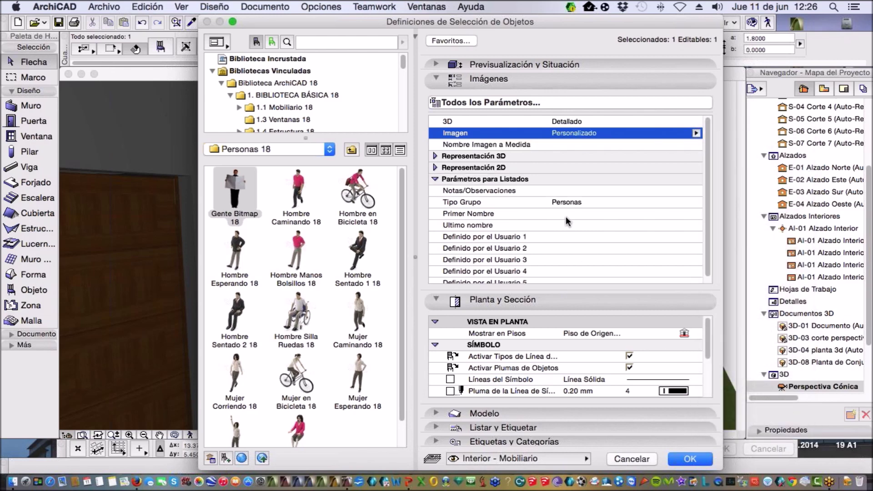
left_click(514, 146)
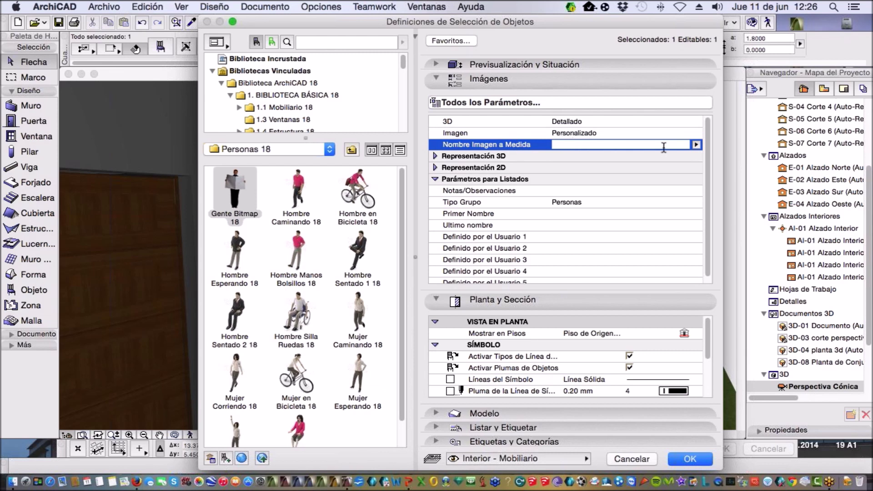
left_click(696, 145)
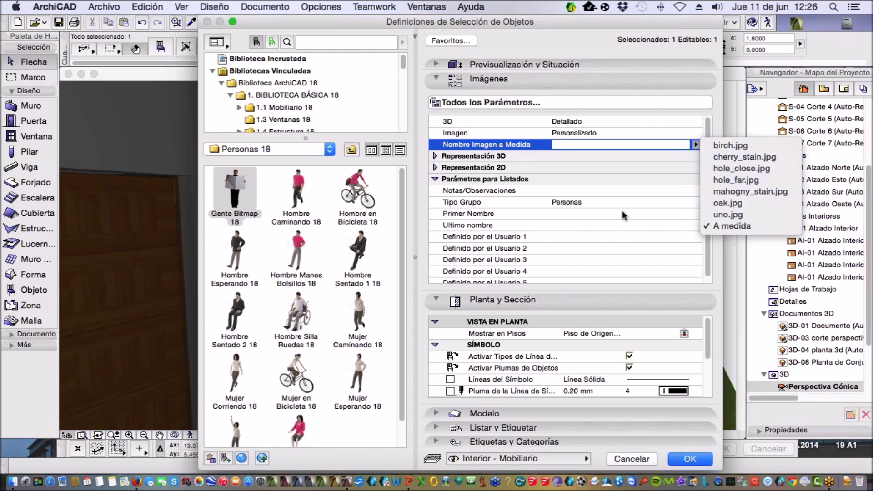
left_click(649, 457)
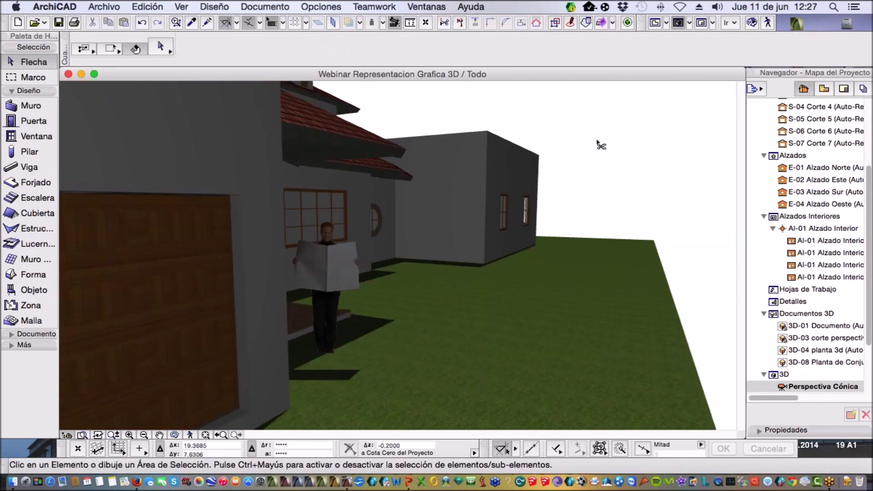
Switch to Finder, open the desktop folder Webinar Representación Grafica and expand GENTE DE NEGOCIOS with all its subfolders
key("super+h")
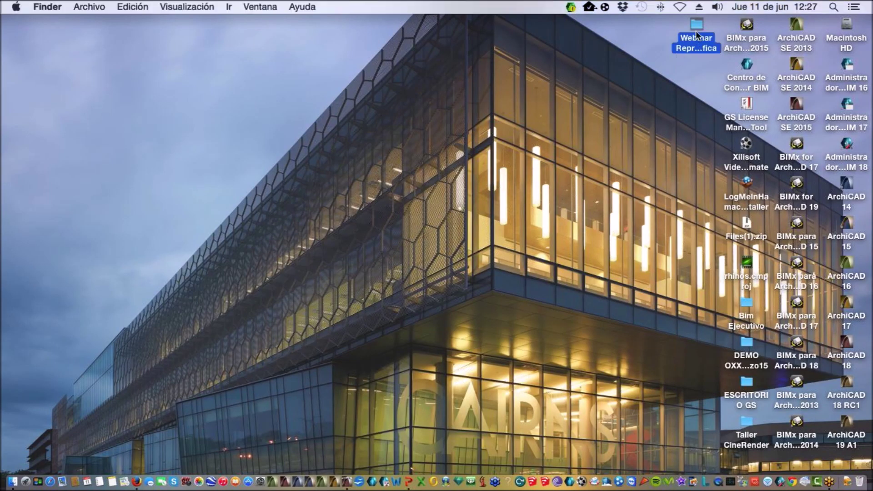
double_click(695, 23)
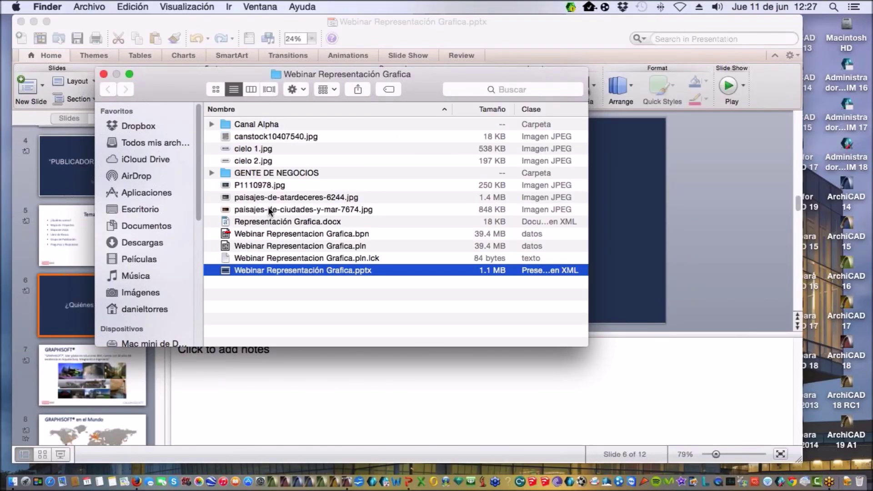
left_click(212, 173, "alt")
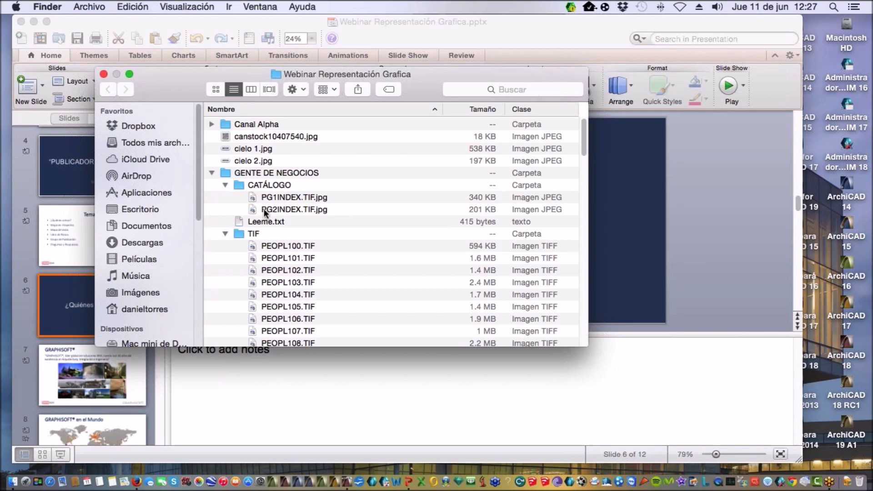
View the people cutout image PEOPL101.TIF from the TIF folder in Vista Previa and close it
left_click(271, 258)
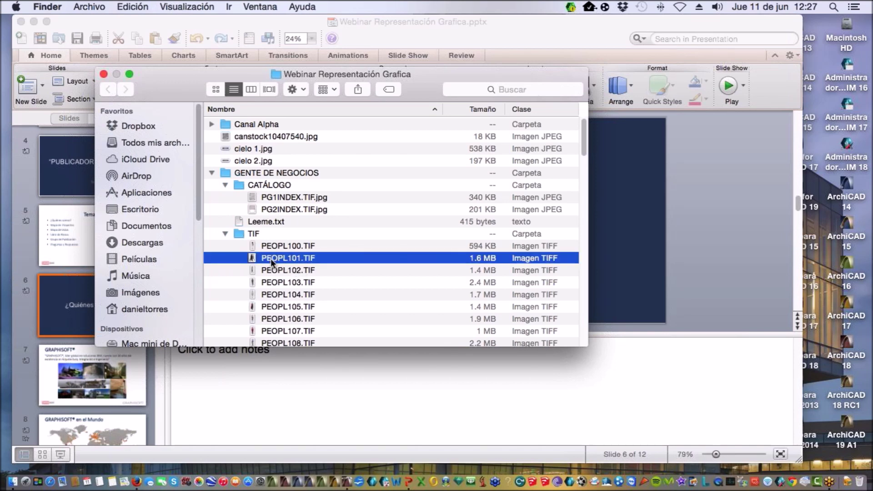
double_click(271, 258)
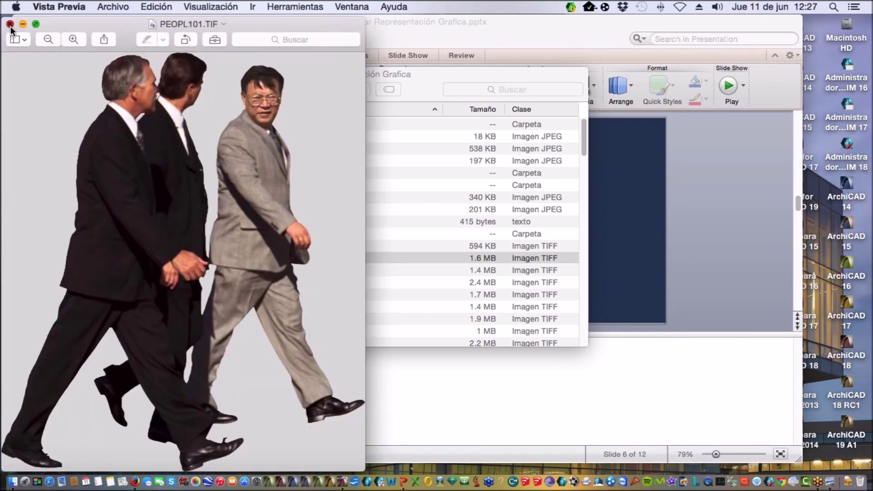
left_click(9, 24)
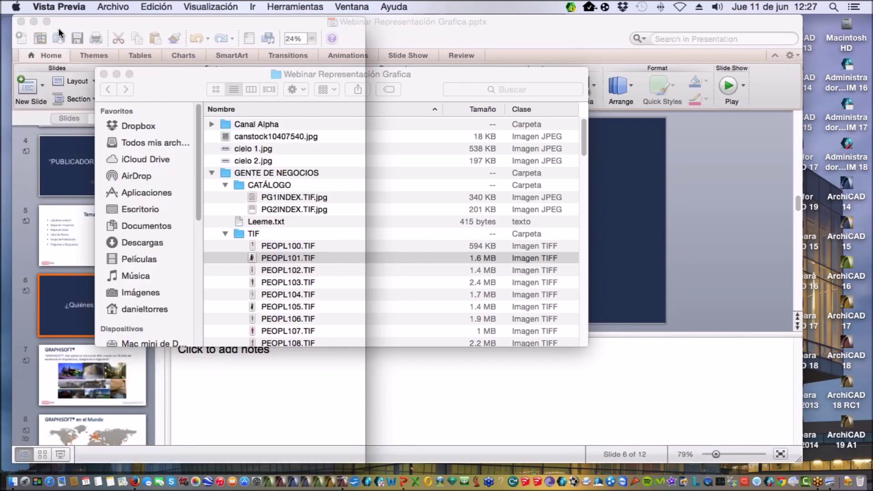
Preview the people cutout images in the TIF folder from PEOPL101.TIF through PEOPL107.TIF and close the preview
left_click(300, 249)
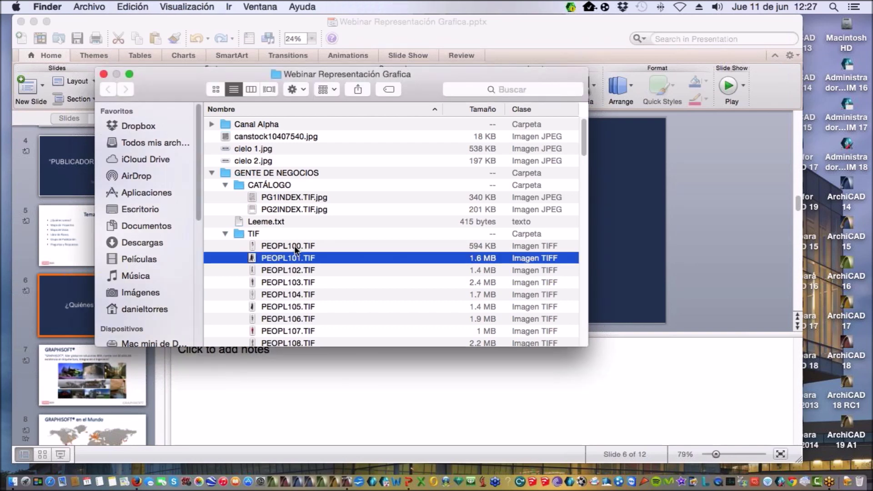
key("space")
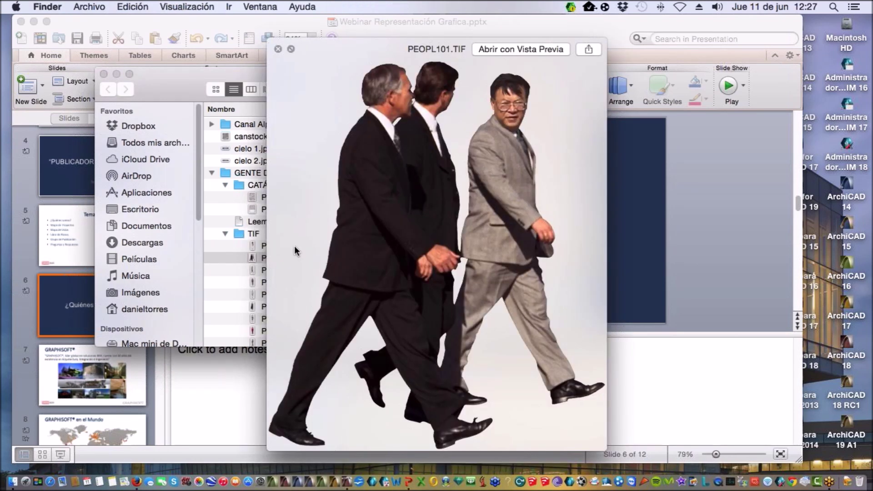
key("Down")
key("Down")
key("Down")
key("Down")
key("Down")
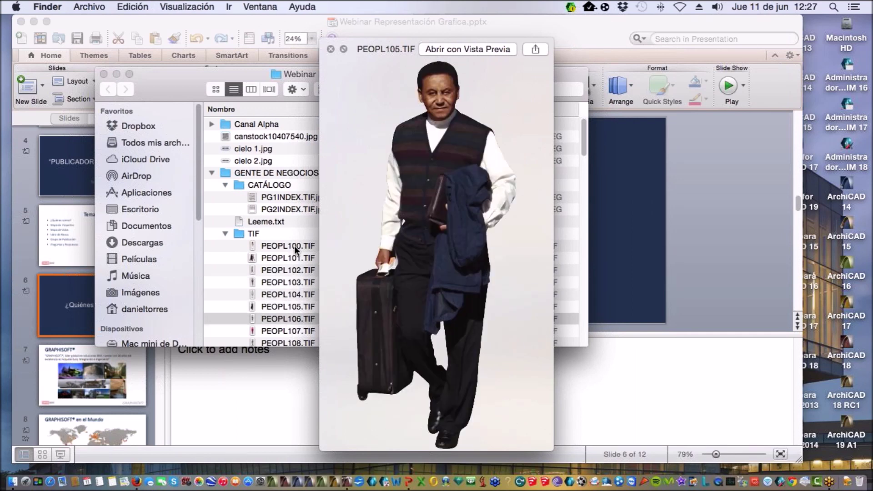
key("Down")
key("Down")
key("Up")
key("Up")
key("Up")
key("Up")
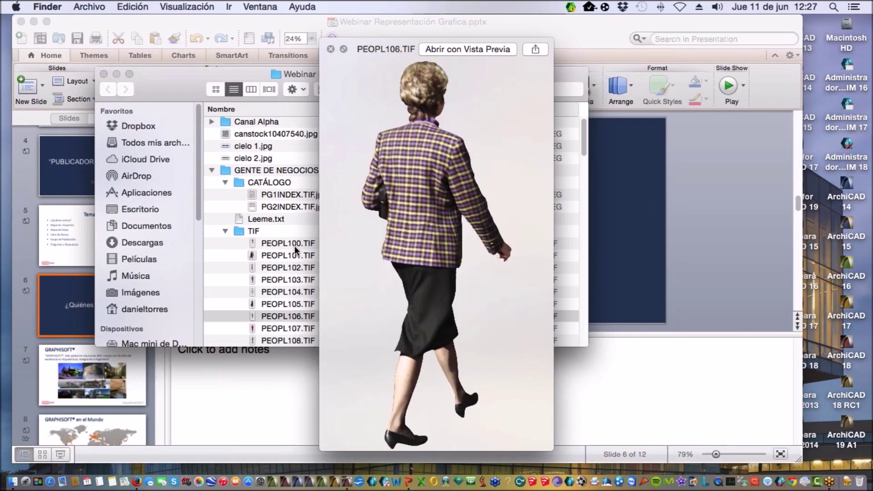
key("Down")
key("Down")
key("Down")
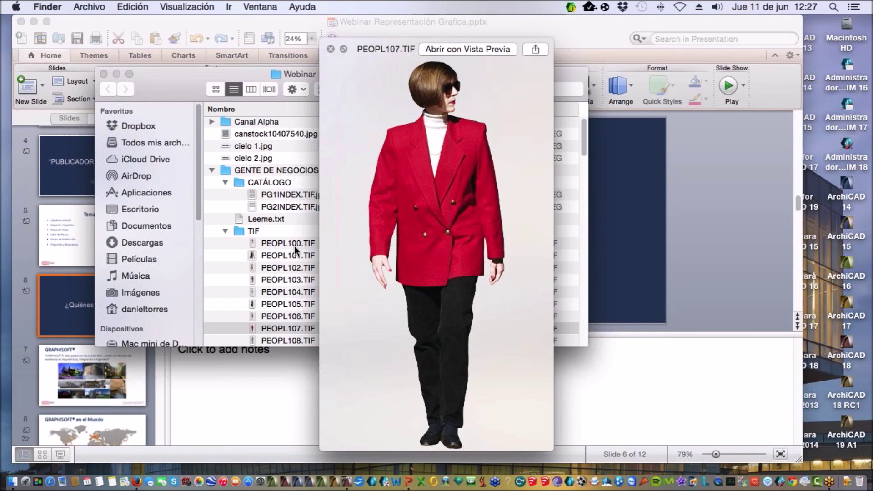
left_click(331, 48)
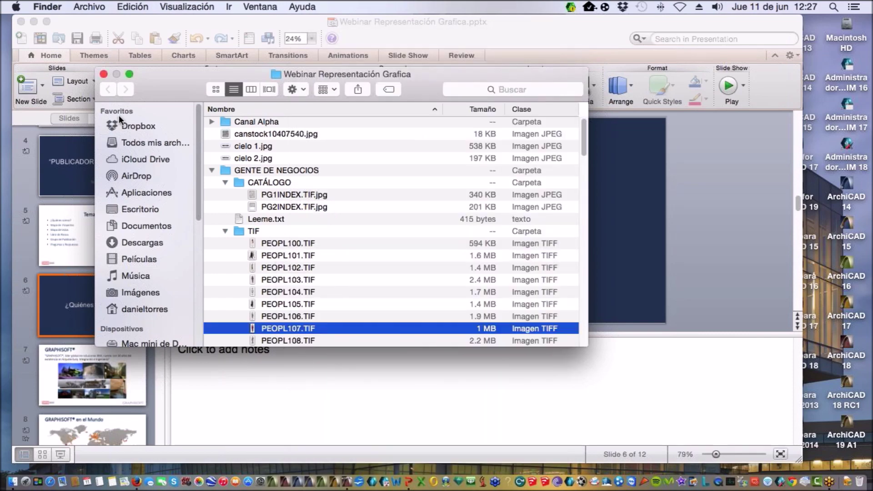
Close the Finder window, switch to ArchiCAD on Escritorio 2 and show the 0. Planta Baja floor plan
left_click(103, 73)
key("ctrl+Up")
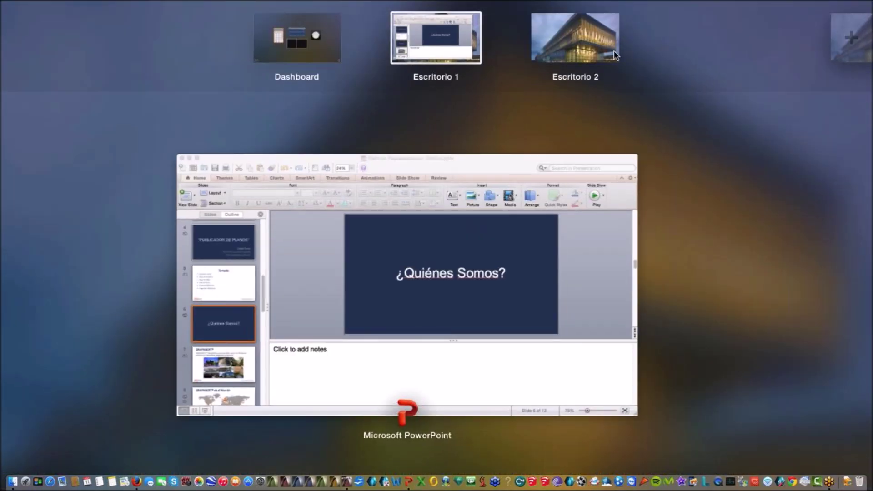
left_click(582, 47)
left_click(345, 481)
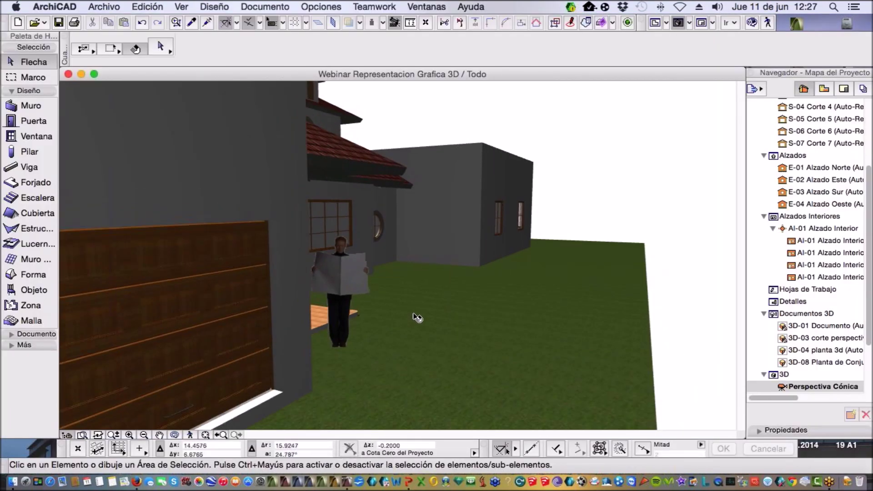
key("F2")
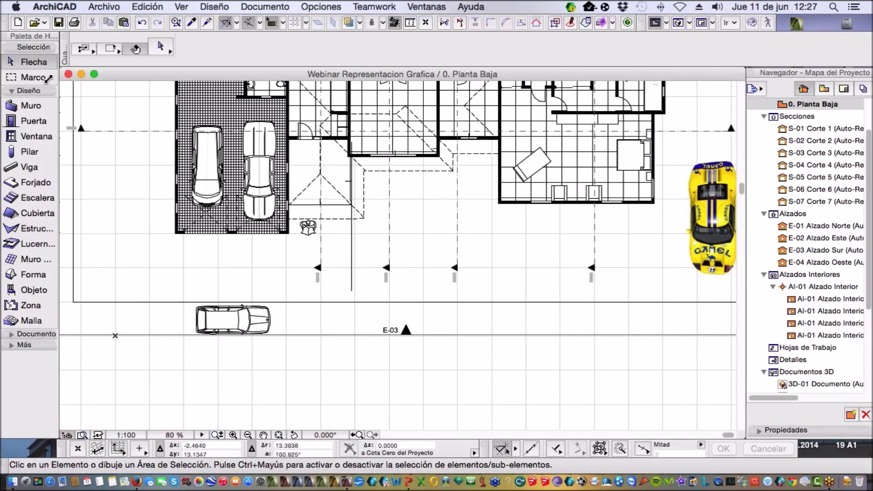
Open the Administrador de Bibliotecas and look through the 843 partes folder in the Biblioteca Incrustada
left_click(107, 7)
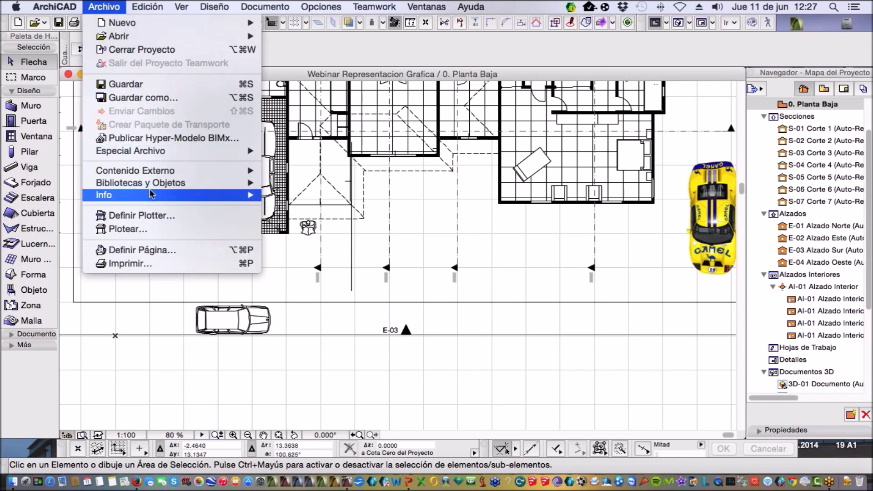
mouse_move(150, 181)
left_click(292, 187)
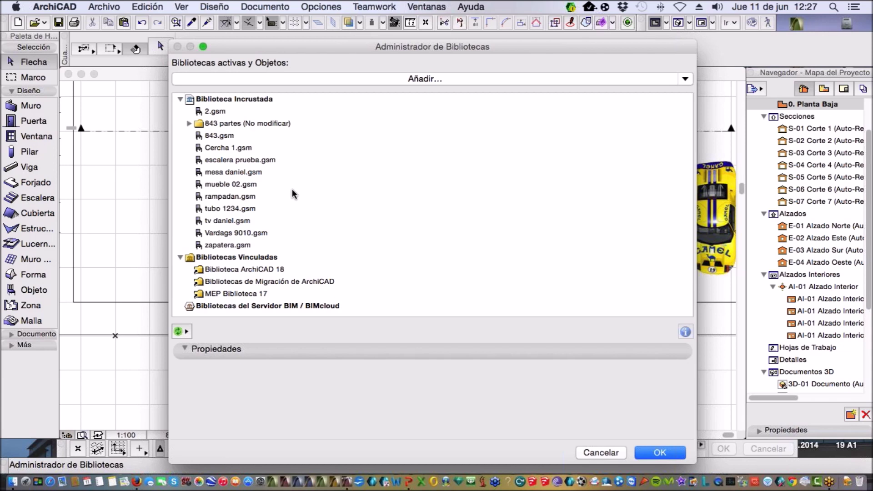
left_click(189, 123)
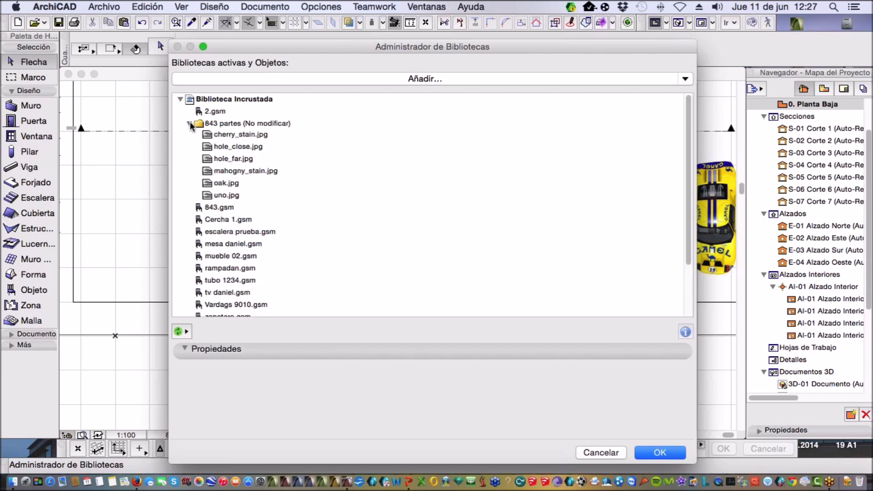
left_click(225, 125)
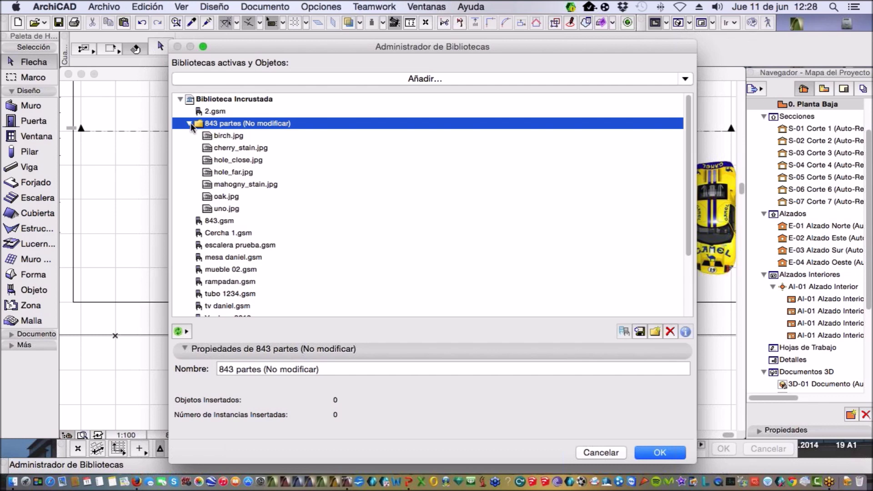
left_click(190, 124)
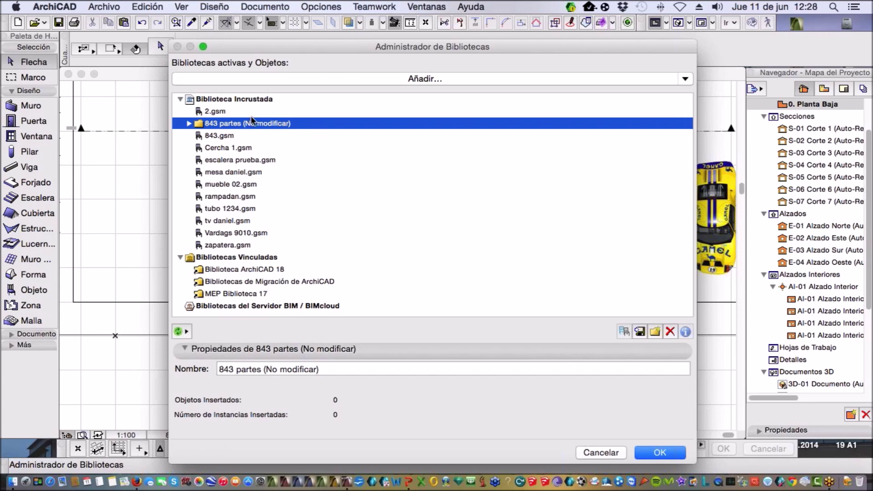
Add PEOPL101.TIF from the TIF subfolder of GENTE DE NEGOCIOS to the Biblioteca Incrustada and accept the library changes
left_click(440, 98)
left_click(427, 79)
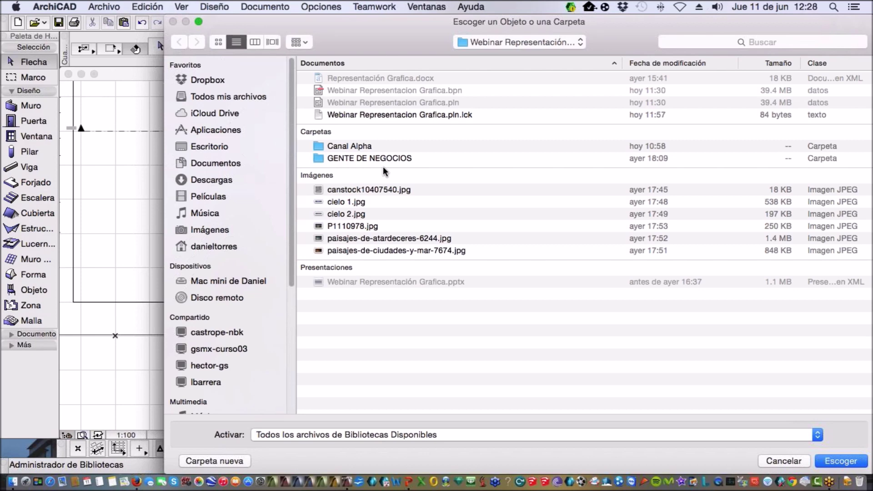
double_click(323, 158)
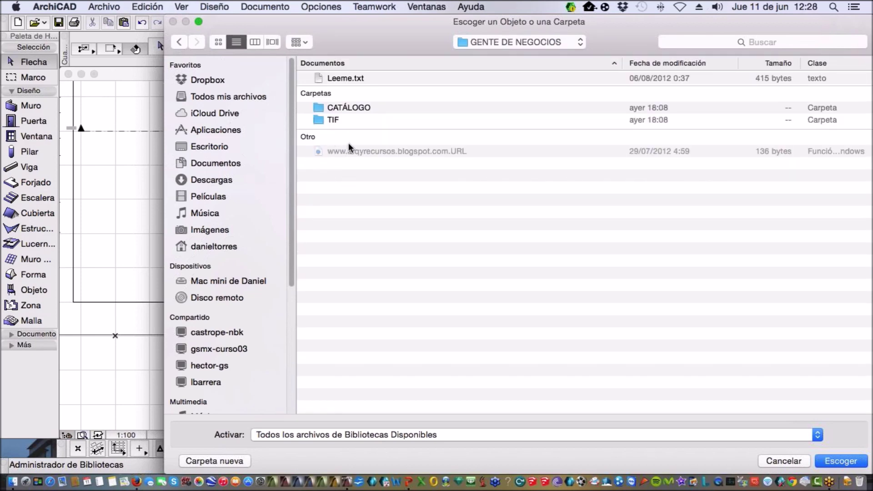
double_click(321, 121)
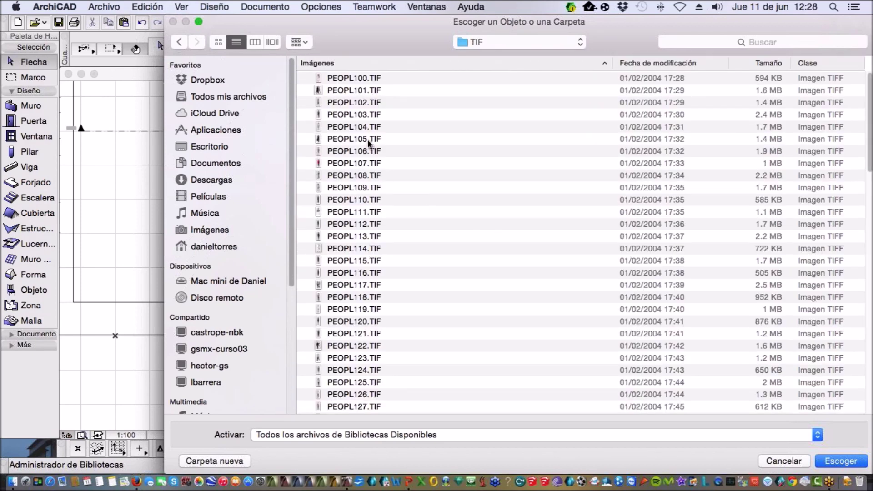
left_click(351, 91)
left_click(845, 461)
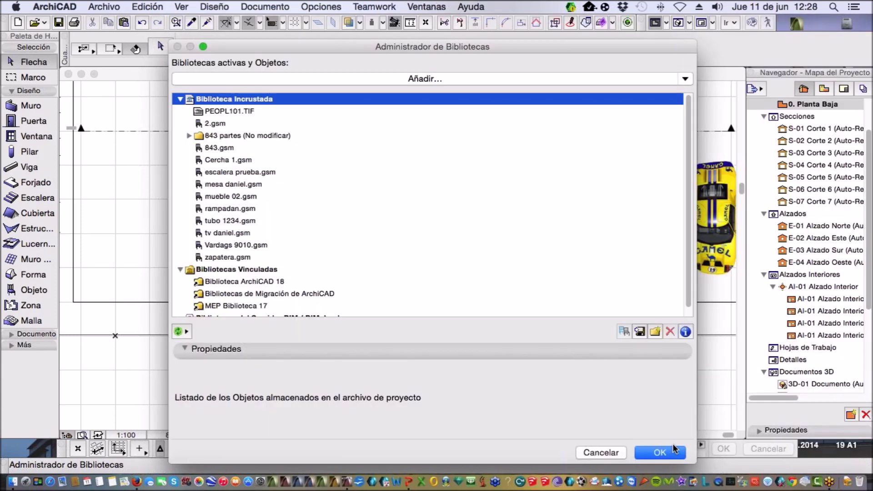
left_click(667, 452)
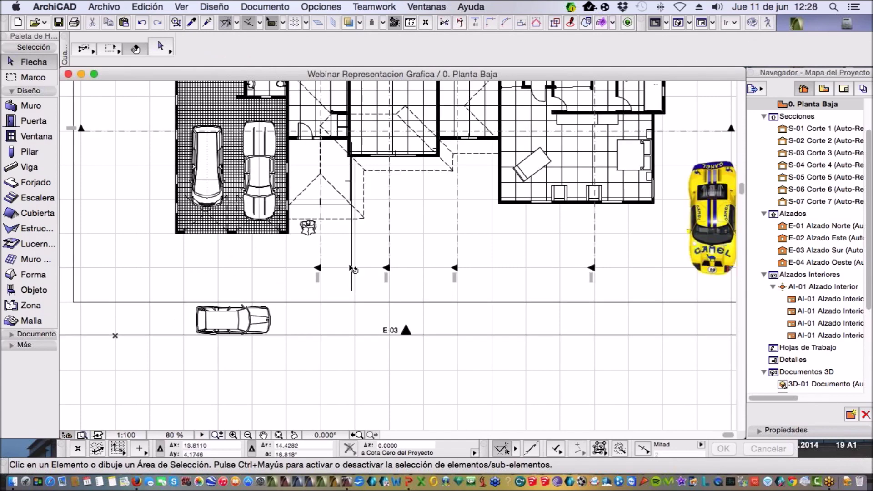
Set the reading man figure's Imagen to Personalizado and Nombre Imagen a Medida to PEOPL101.TIF, and deselect it
scroll(308, 231, "up", 2)
scroll(308, 232, "up", 5)
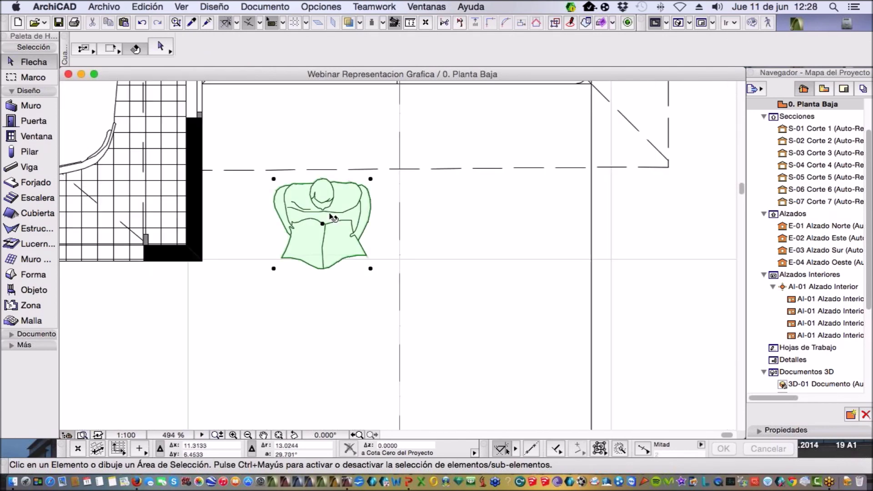
left_click(309, 227)
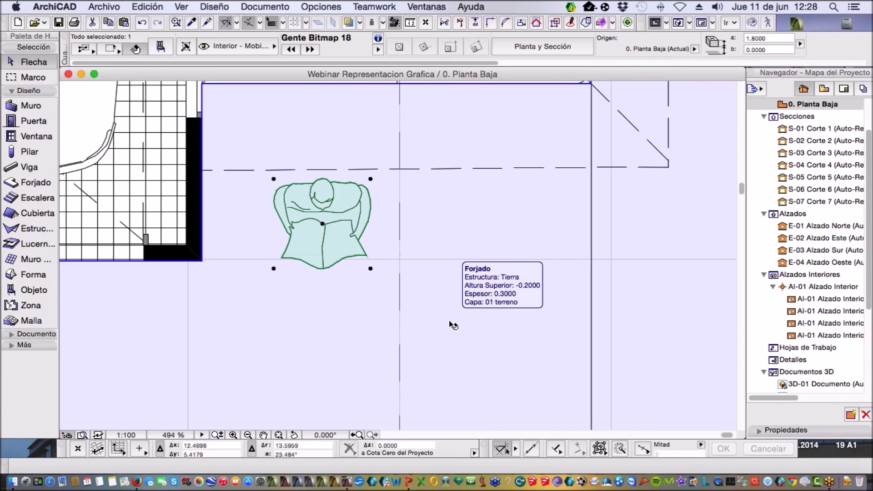
key("super+t")
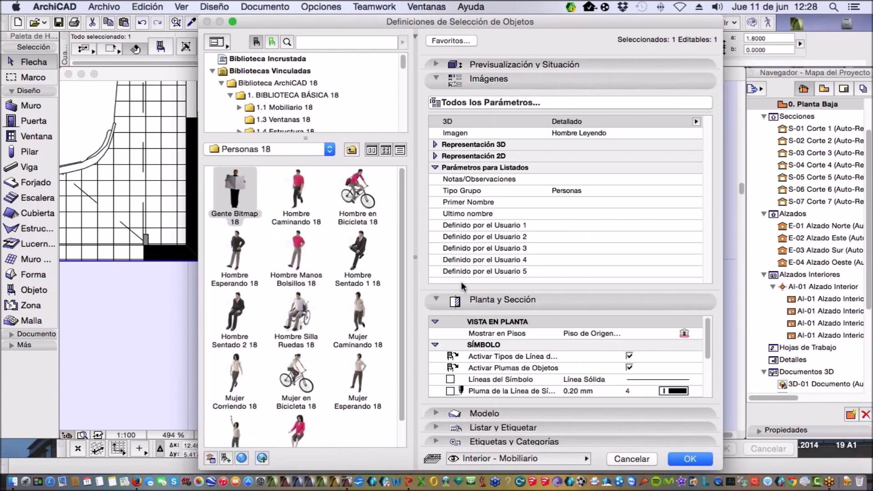
left_click(666, 134)
left_click(696, 133)
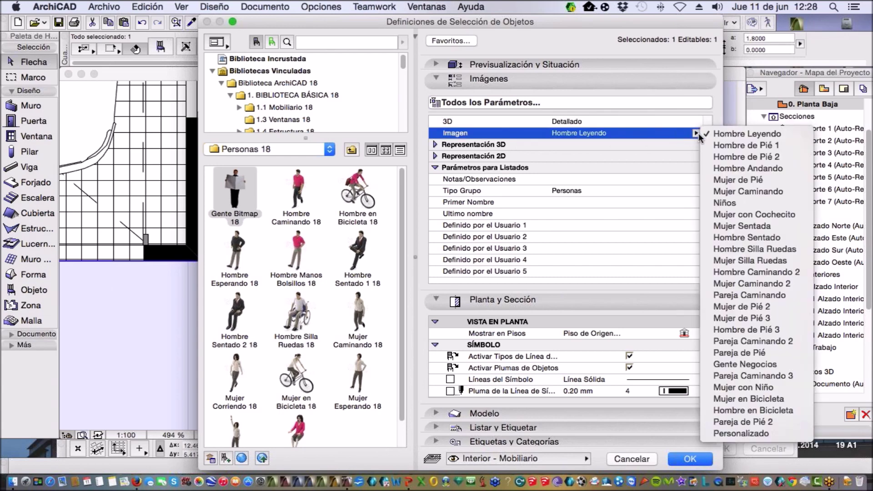
left_click(775, 433)
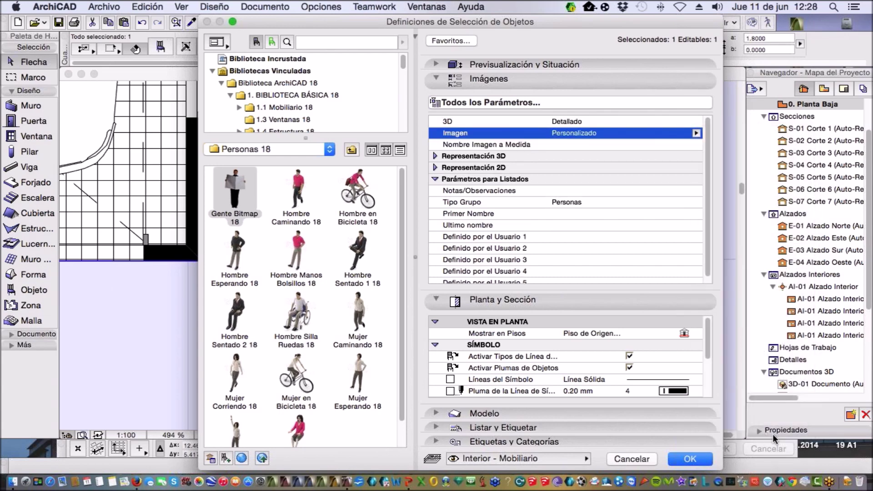
left_click(526, 145)
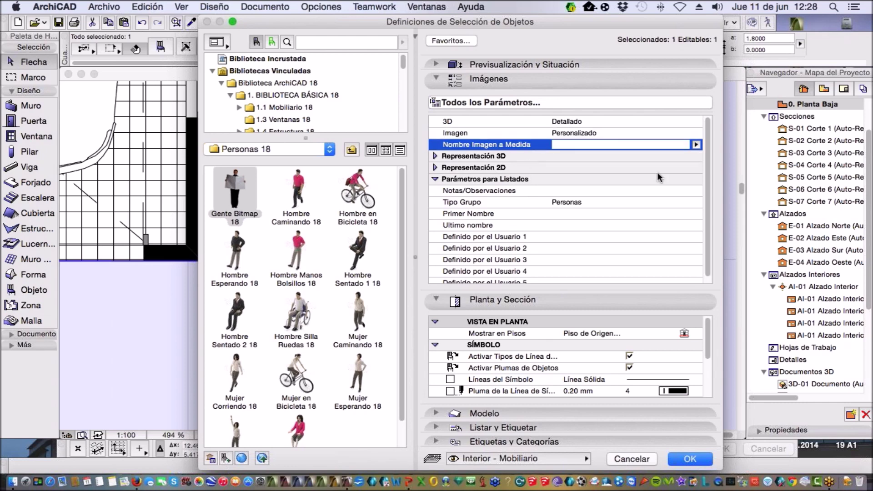
left_click(696, 144)
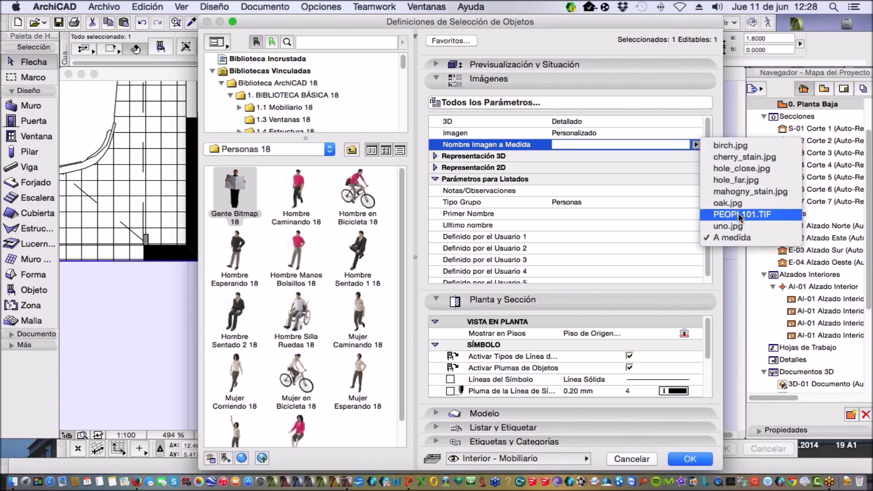
left_click(738, 214)
left_click(696, 459)
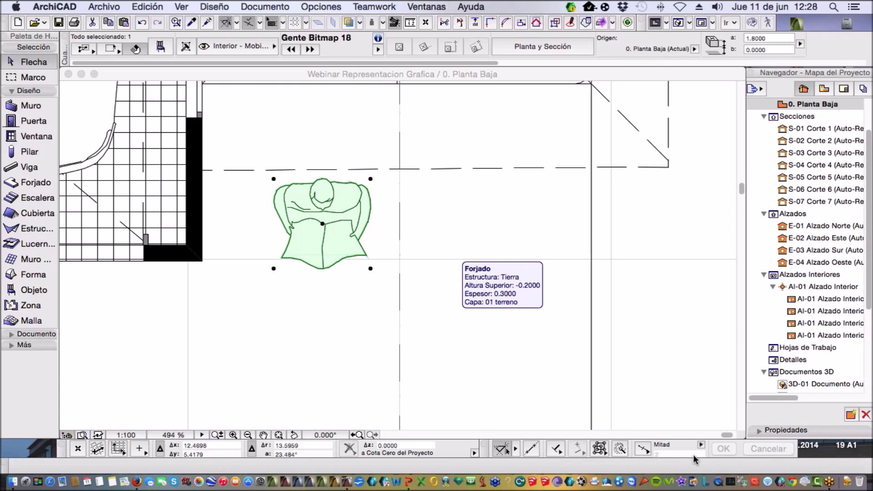
key("Escape")
Show the 3D perspective and examine the custom people figure beside the entrance from a different angle
key("F3")
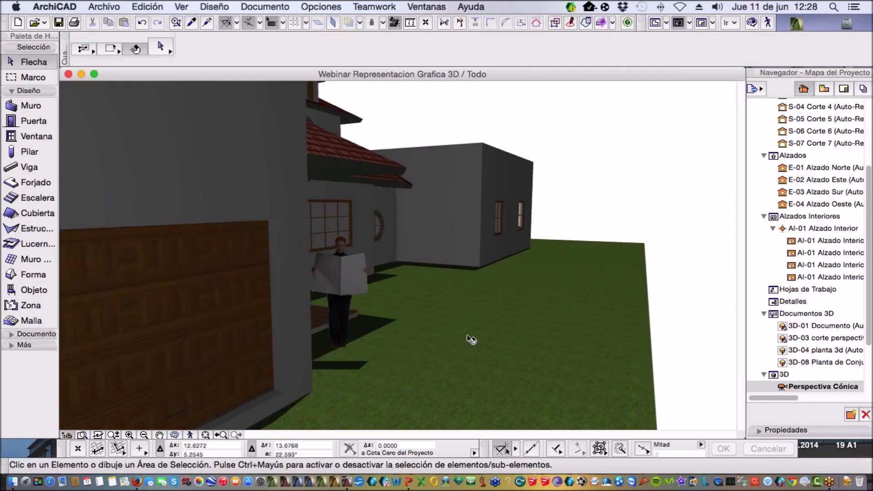
middle_click_drag(393, 328, 317, 328, "shift")
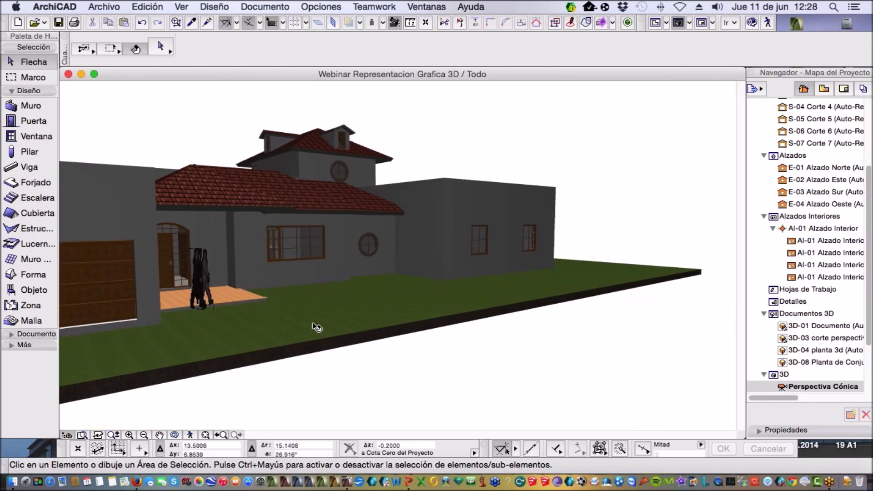
scroll(195, 284, "up", 5)
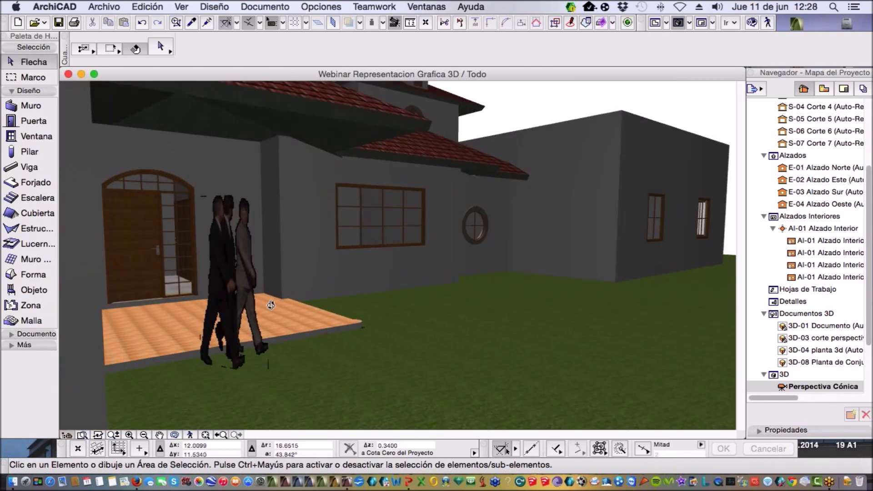
middle_click_drag(271, 305, 254, 246, "shift")
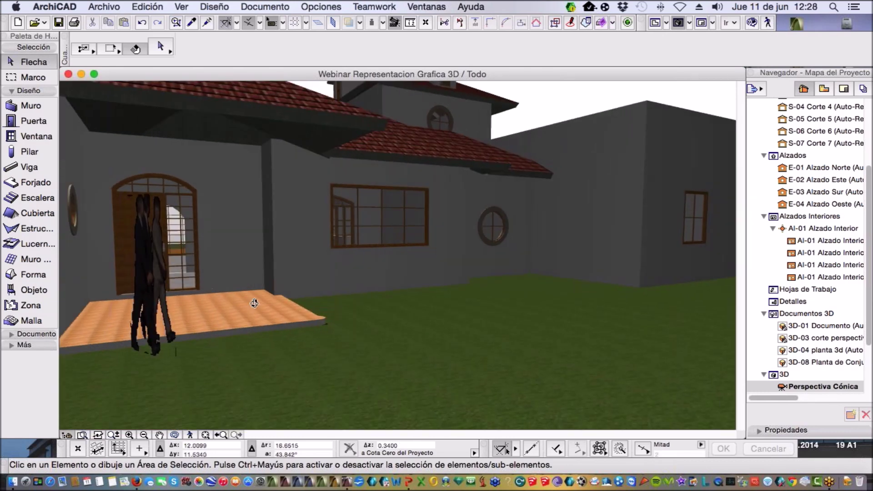
Reapply the custom people figure's selection settings in 3D to refresh its orientation towards the camera, and deselect it
left_click(161, 272)
key("super+t")
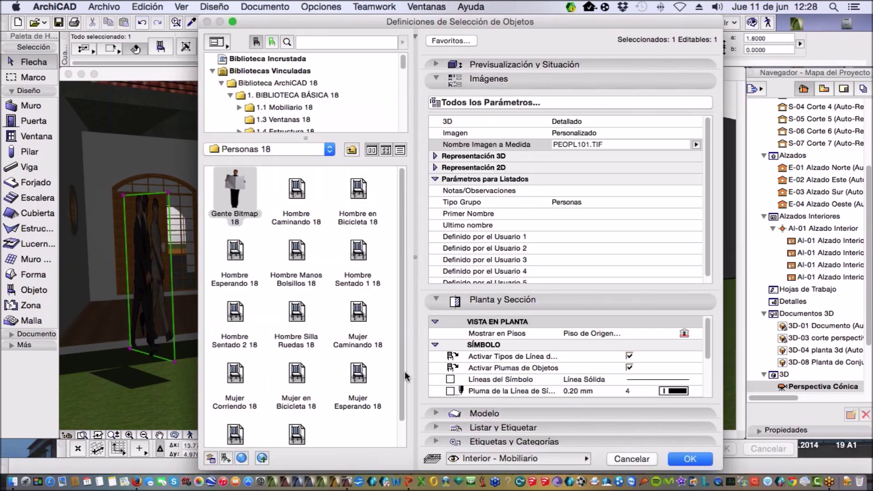
left_click(696, 458)
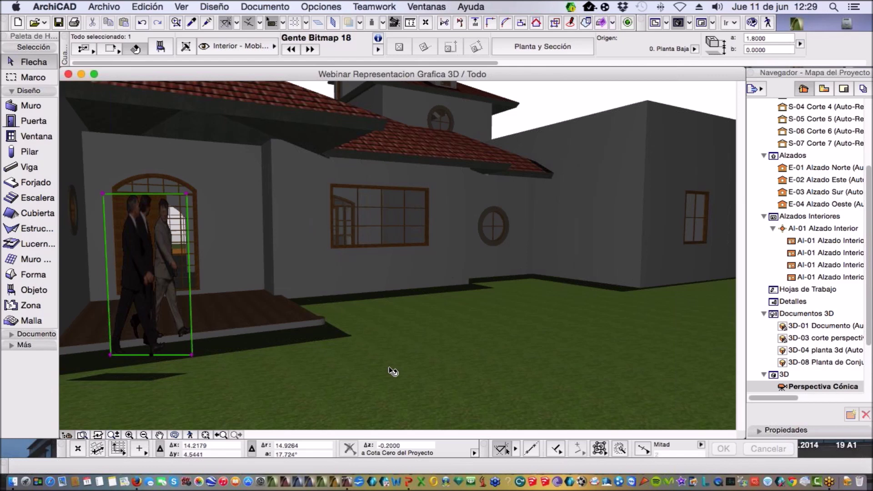
key("Escape")
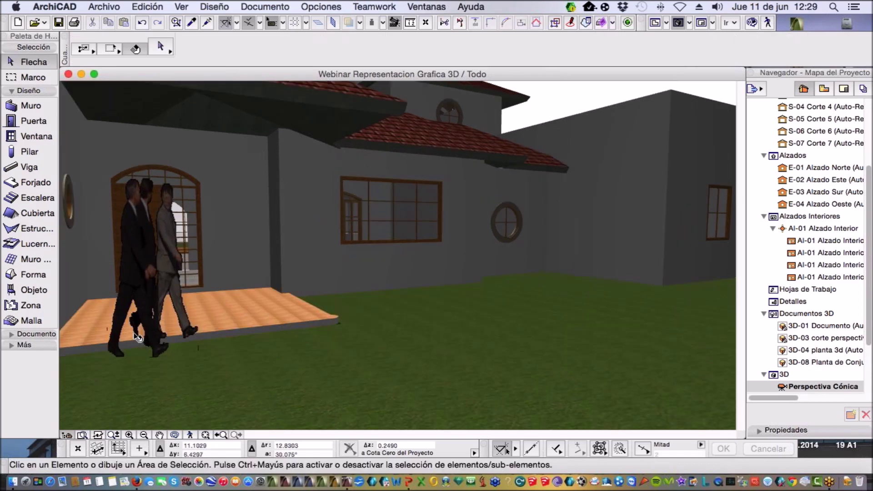
scroll(191, 347, "down", 6)
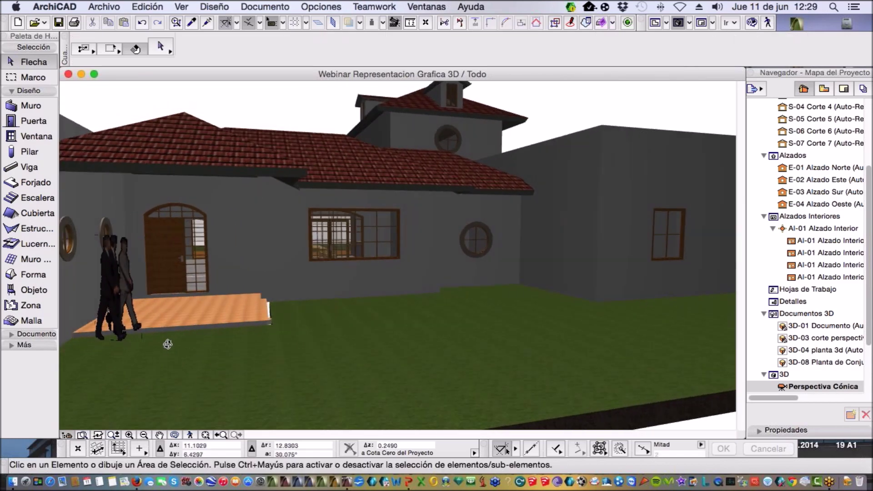